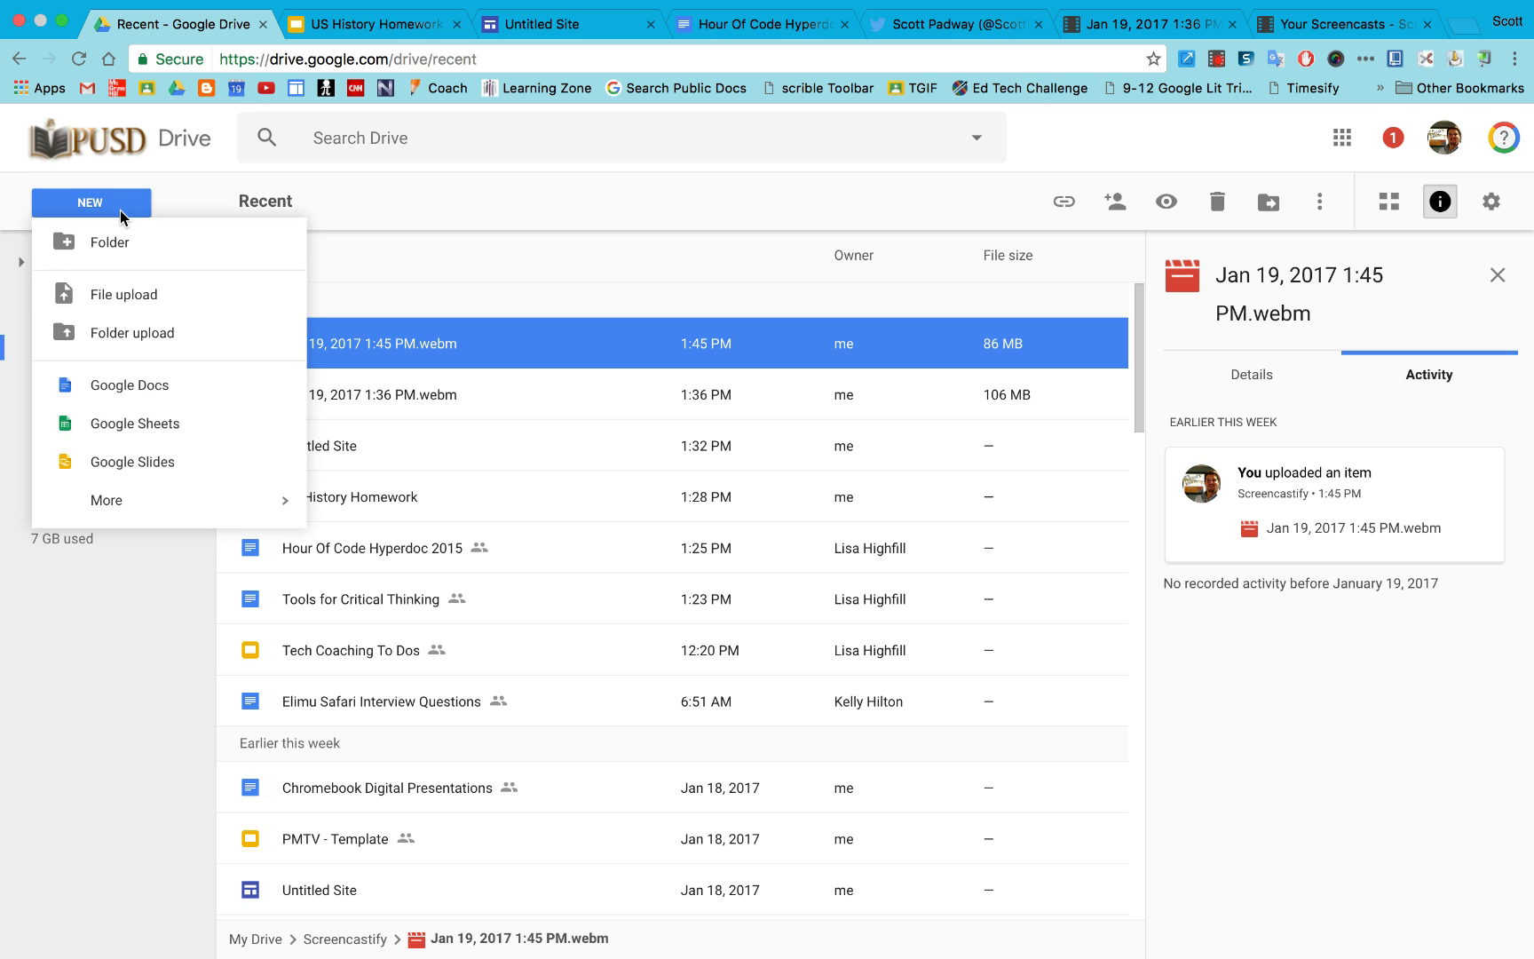
Step: Create a new Google Drawings file and reshape its canvas into a wide, short banner
mouse_move(151, 502)
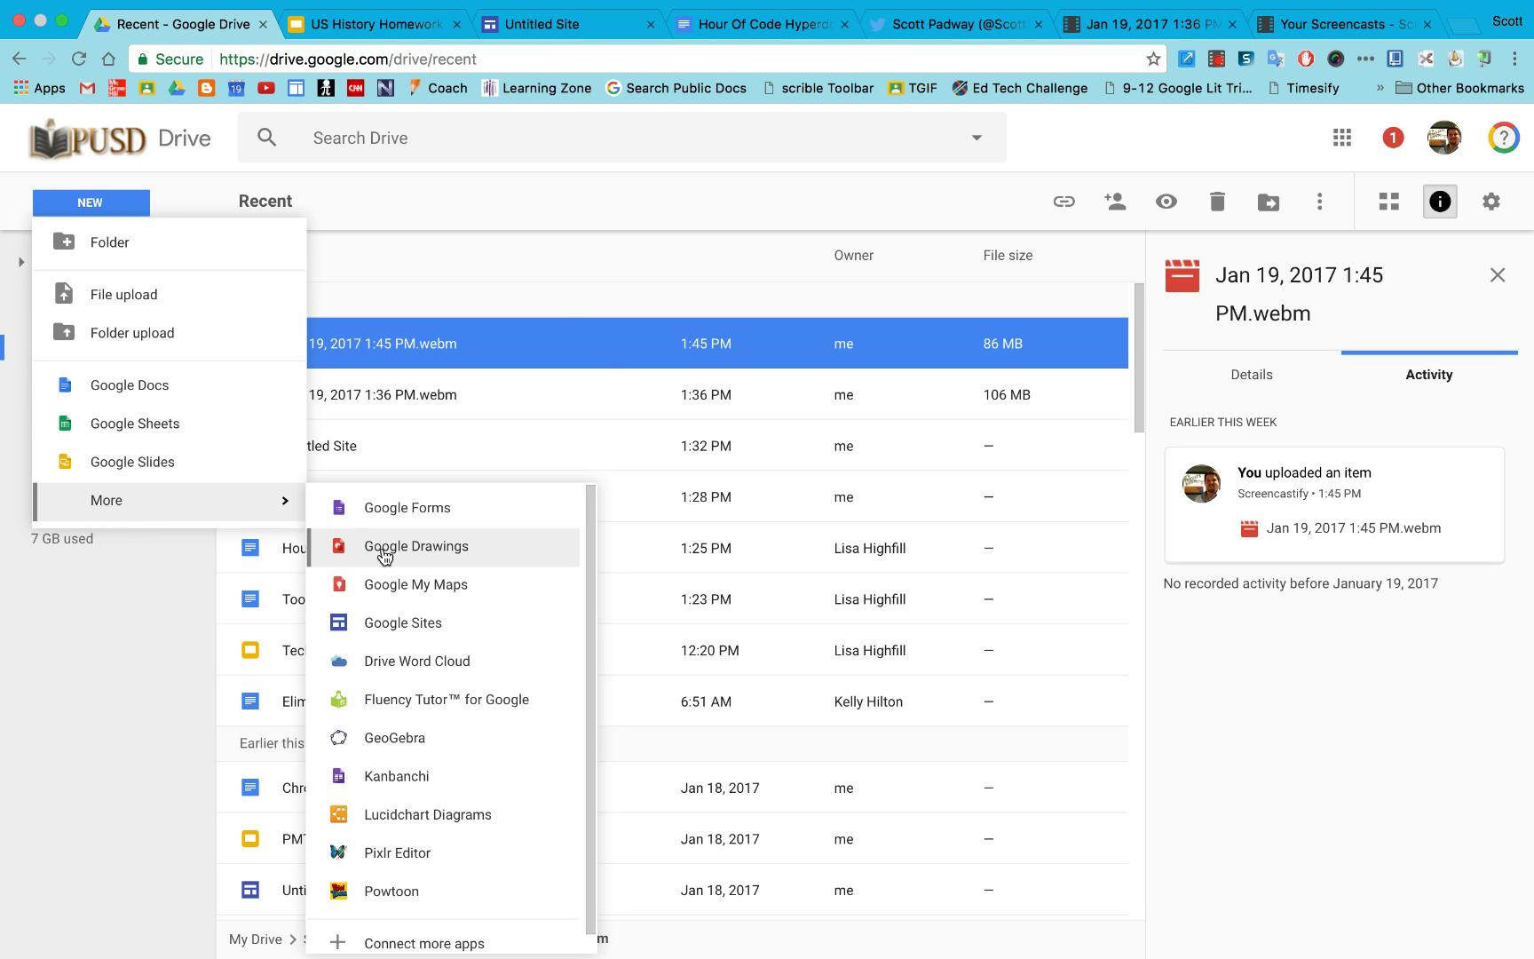
left_click(381, 546)
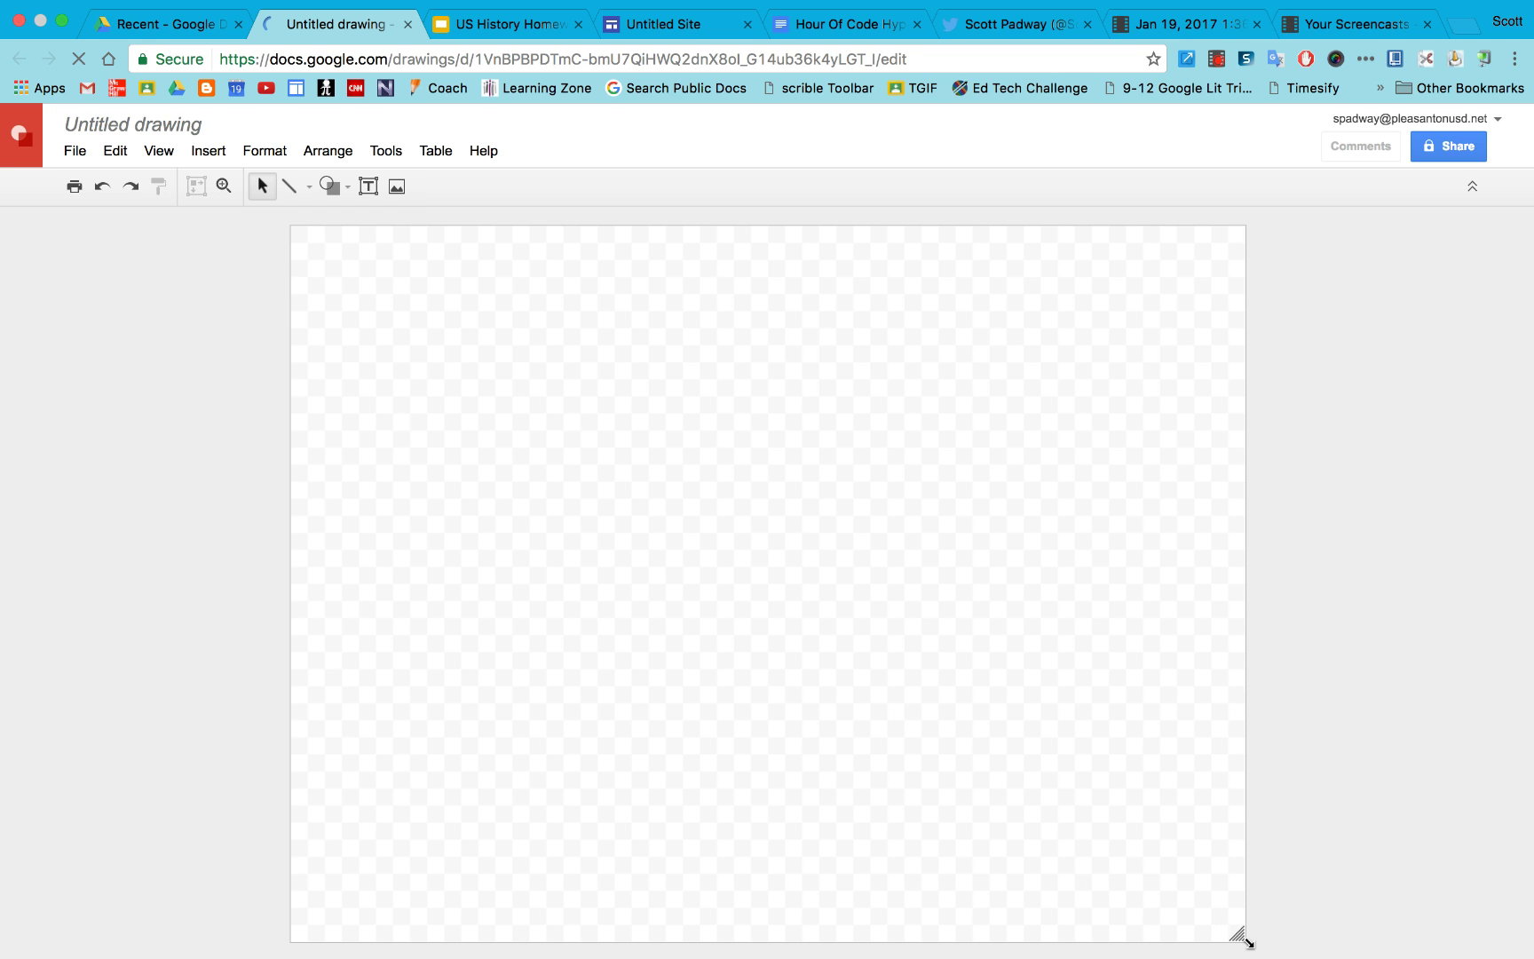
left_click_drag(1242, 944, 1324, 616)
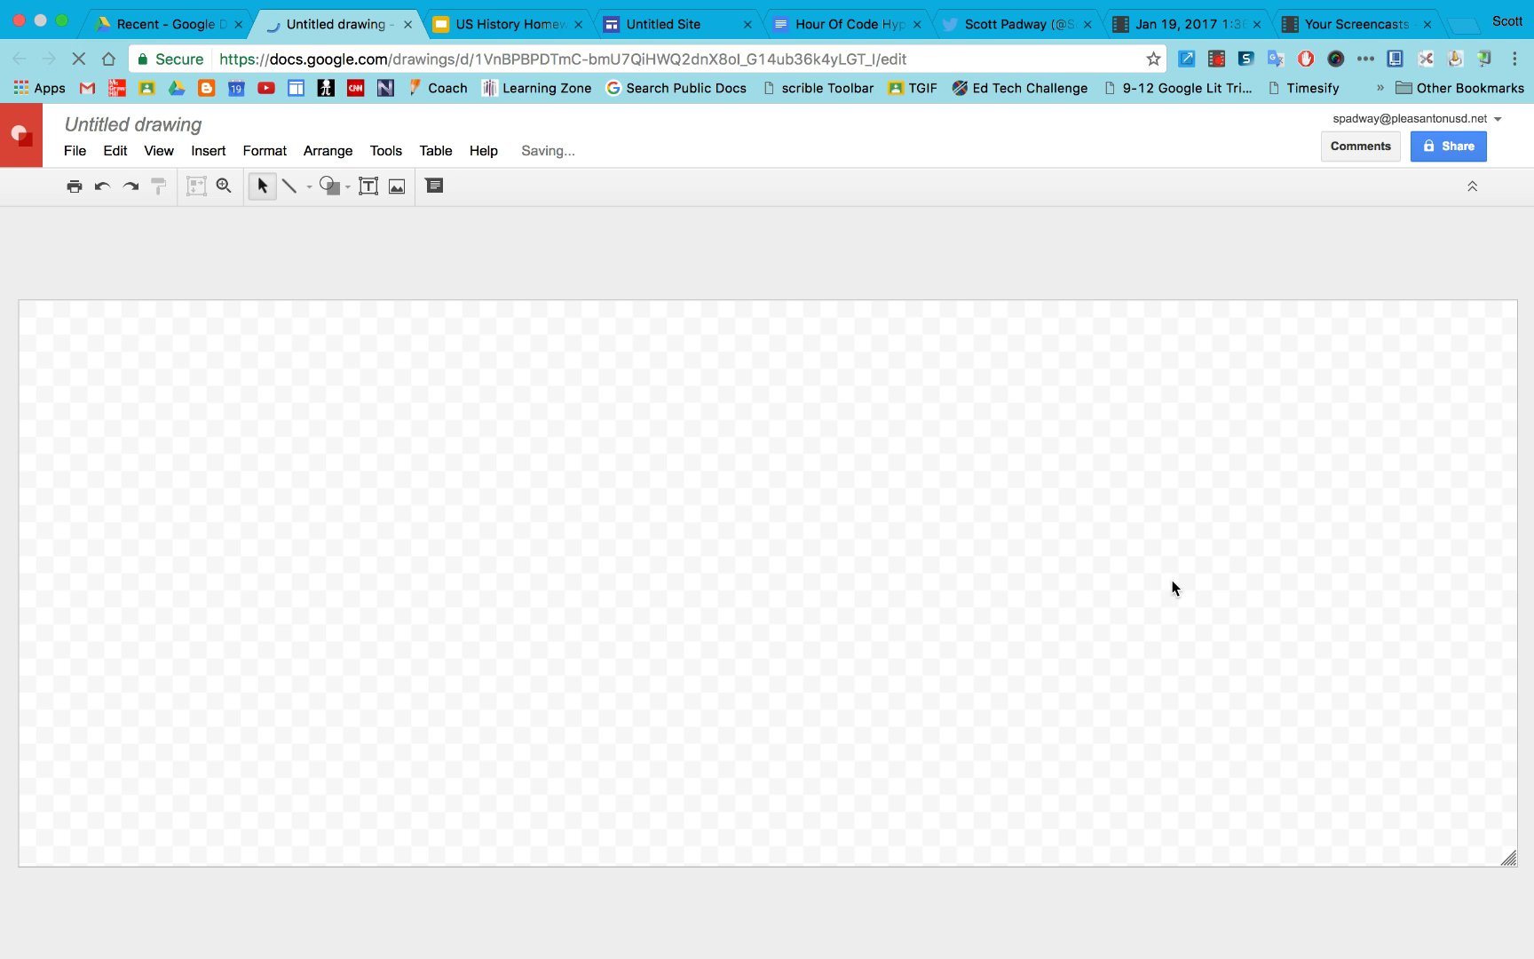
Step: Name the drawing "Padland Header"
left_click(148, 133)
type("Padland Header")
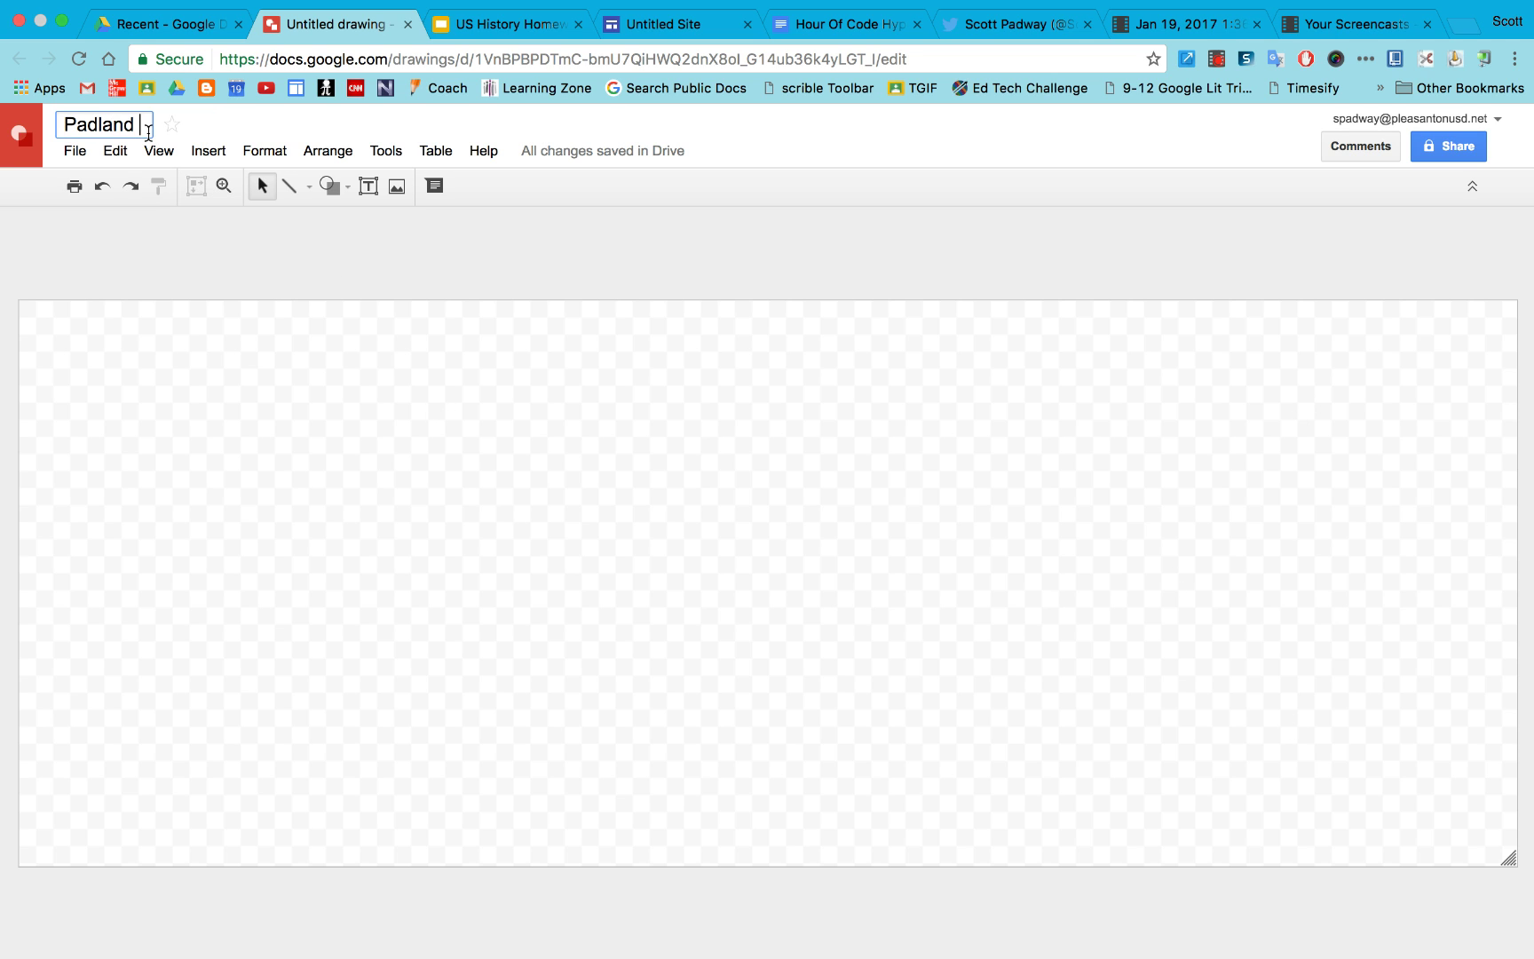
left_click(268, 122)
Step: Search Explore images for "Oval Office black and white" and add the photo of the fireplace with three portraits to the canvas
left_click(384, 151)
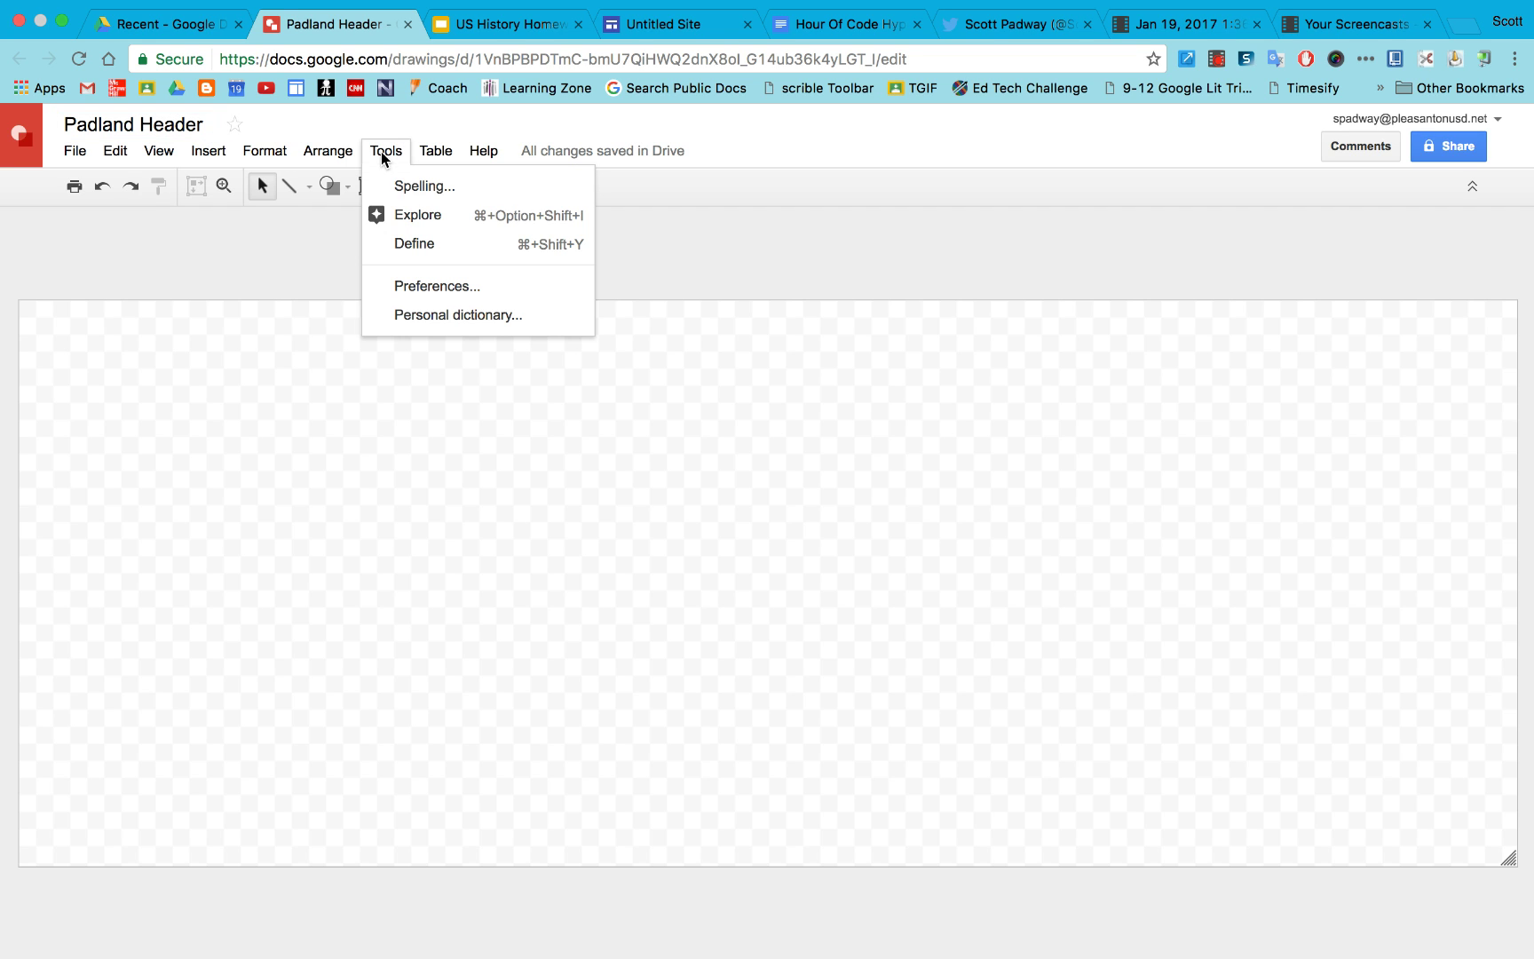
left_click(406, 215)
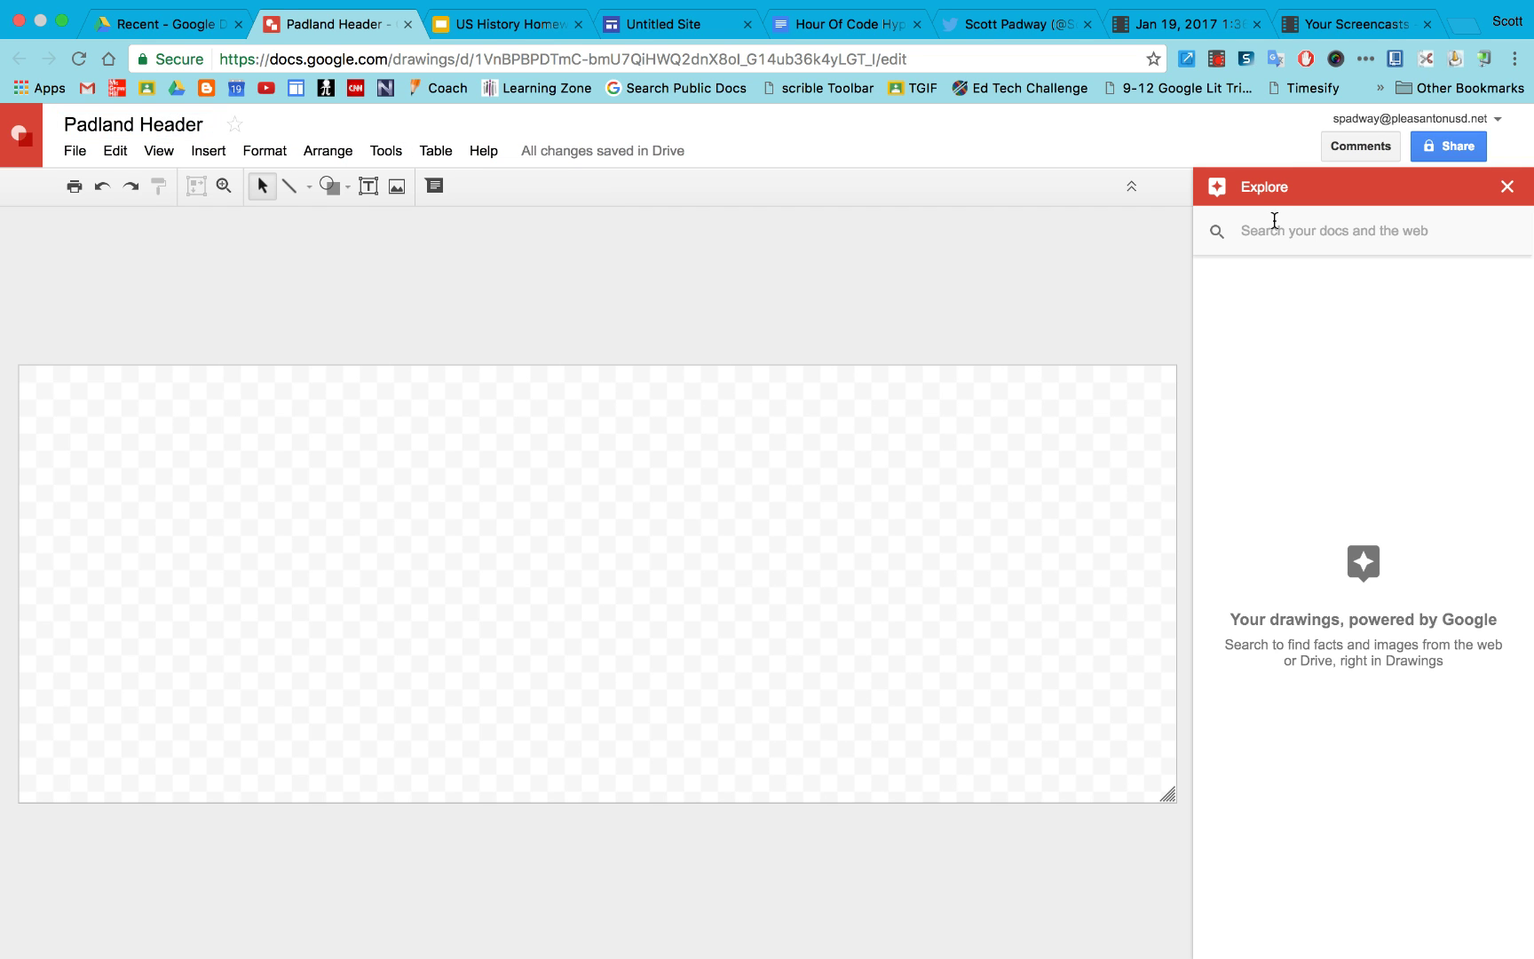
type("Oval Office black and white")
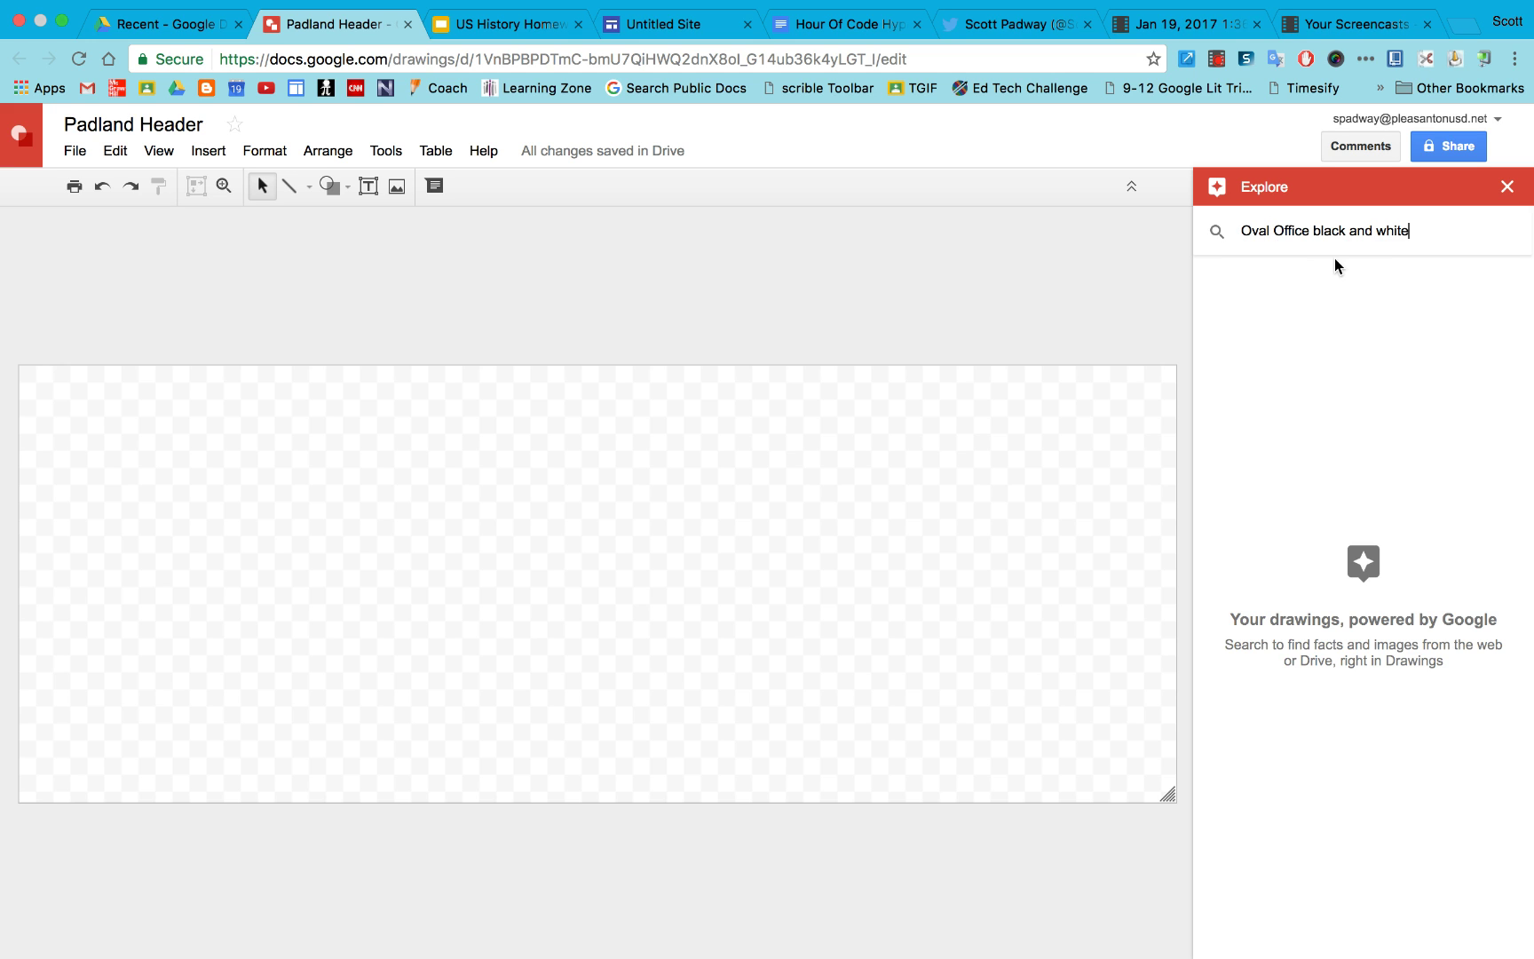
key("Return")
left_click(1363, 286)
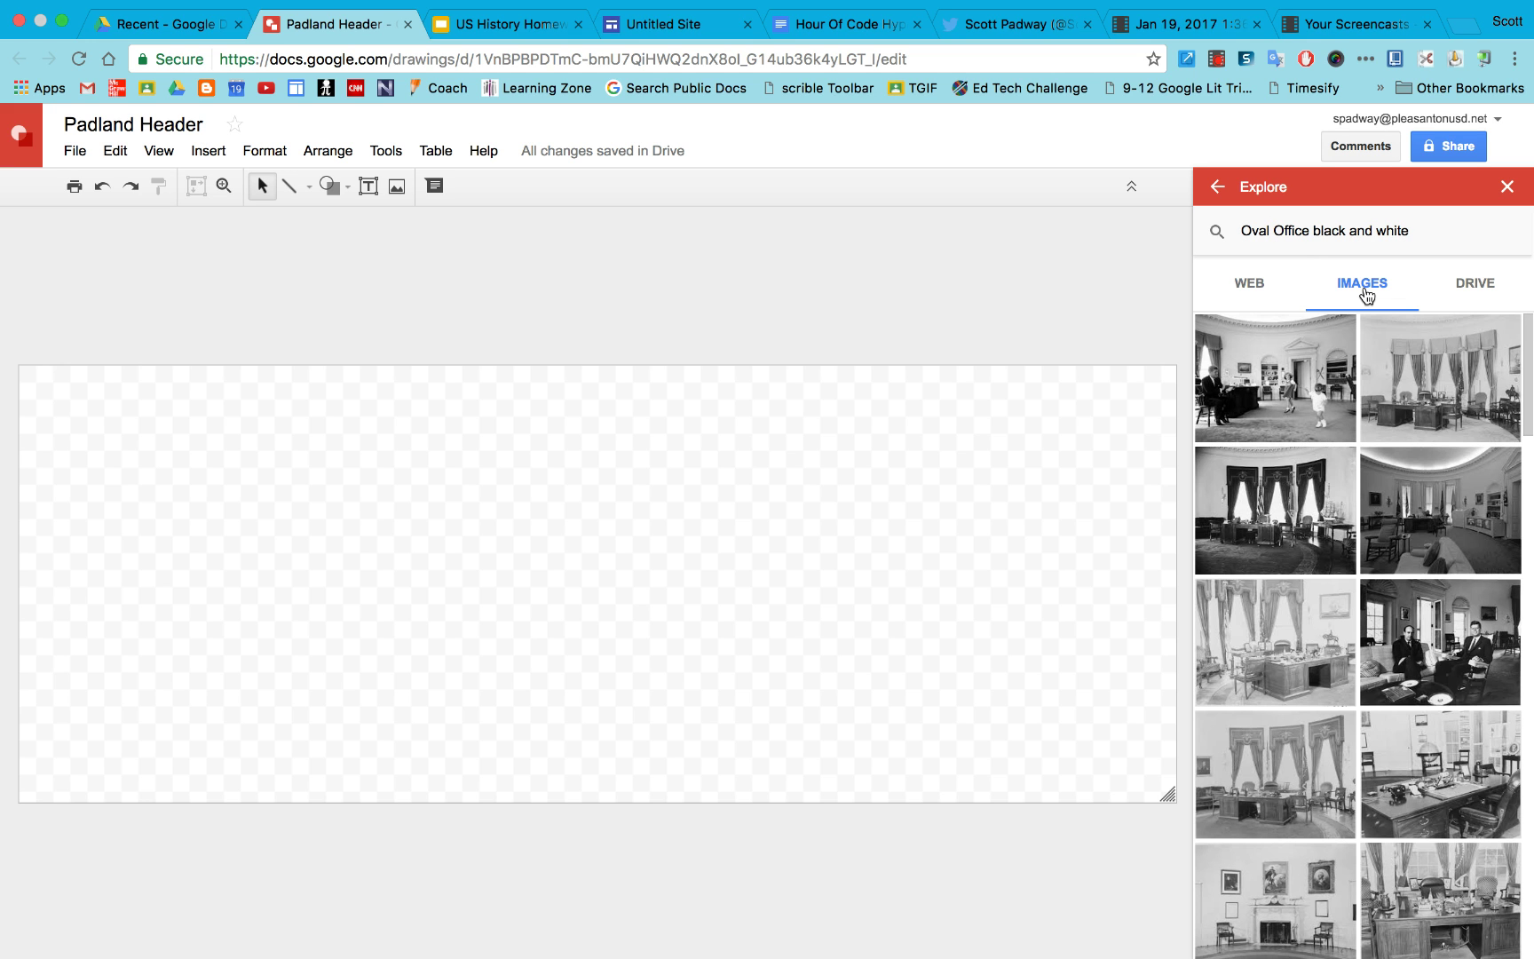
scroll(1349, 726, "down", 3)
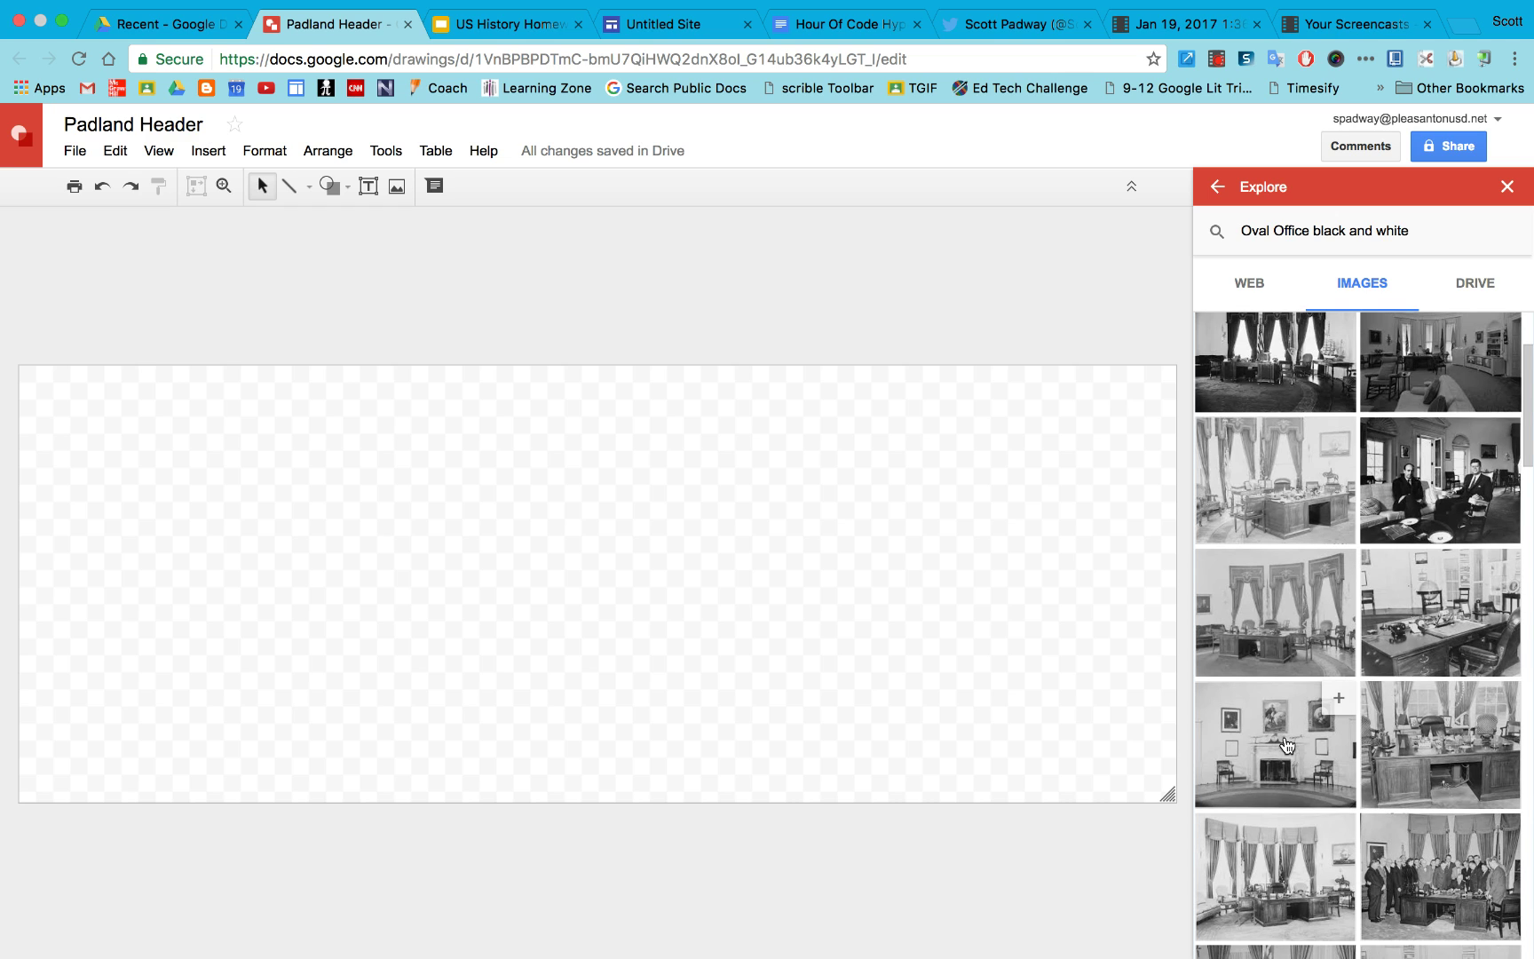
left_click_drag(1274, 743, 162, 456)
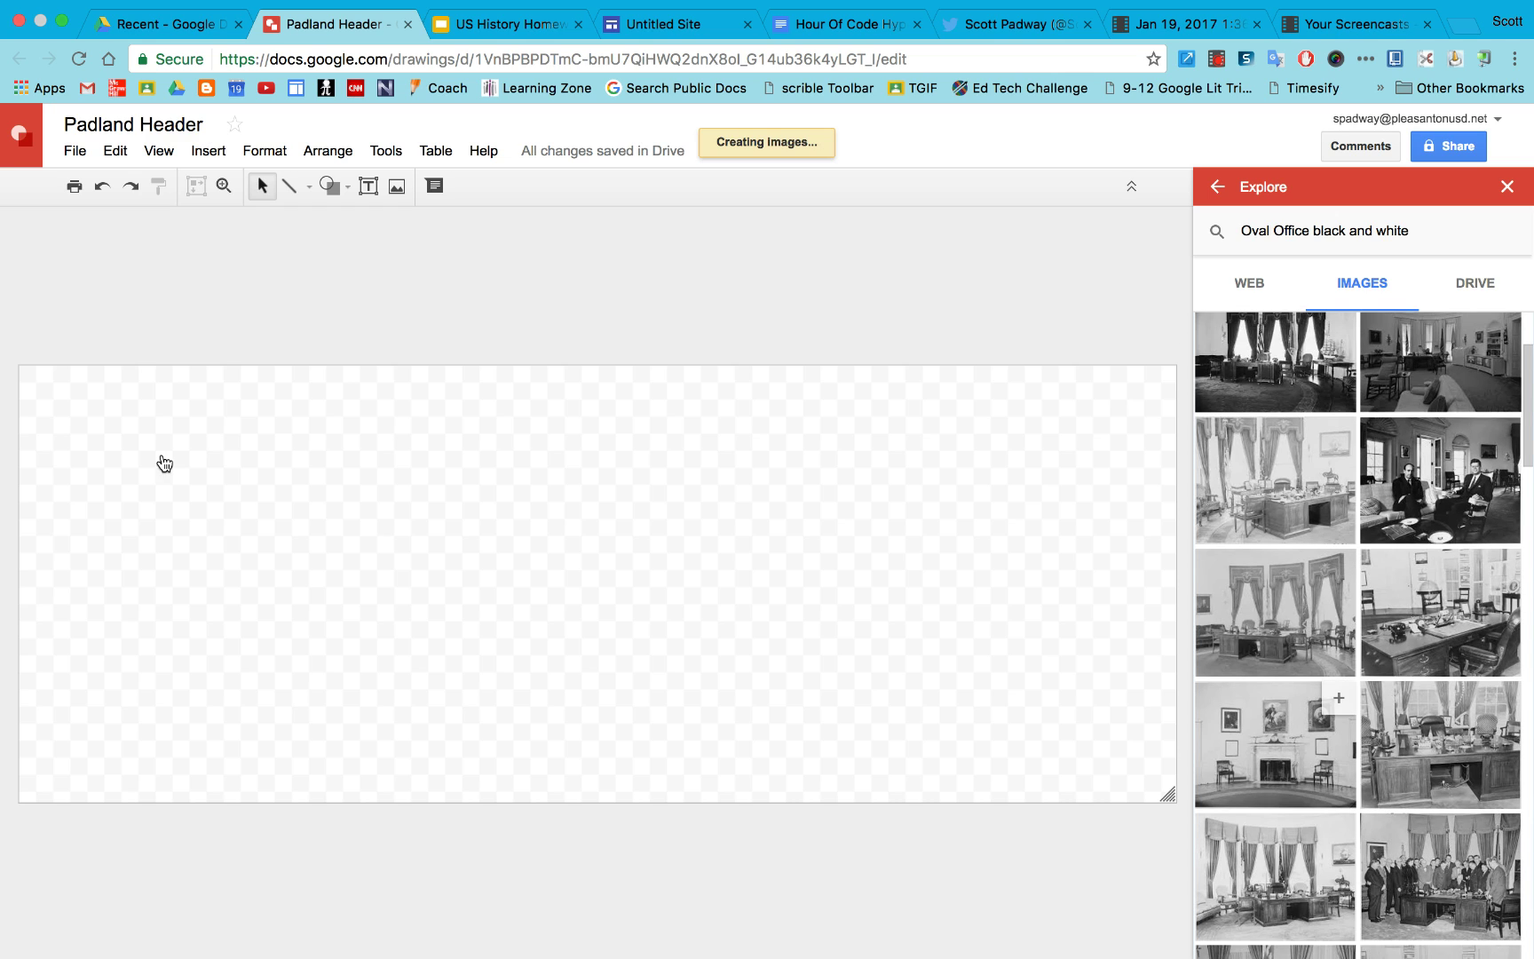
left_click(1507, 186)
Step: Align the fireplace photo with the canvas's upper-left corner and enlarge it proportionally to span the full canvas width
left_click_drag(675, 554, 487, 432)
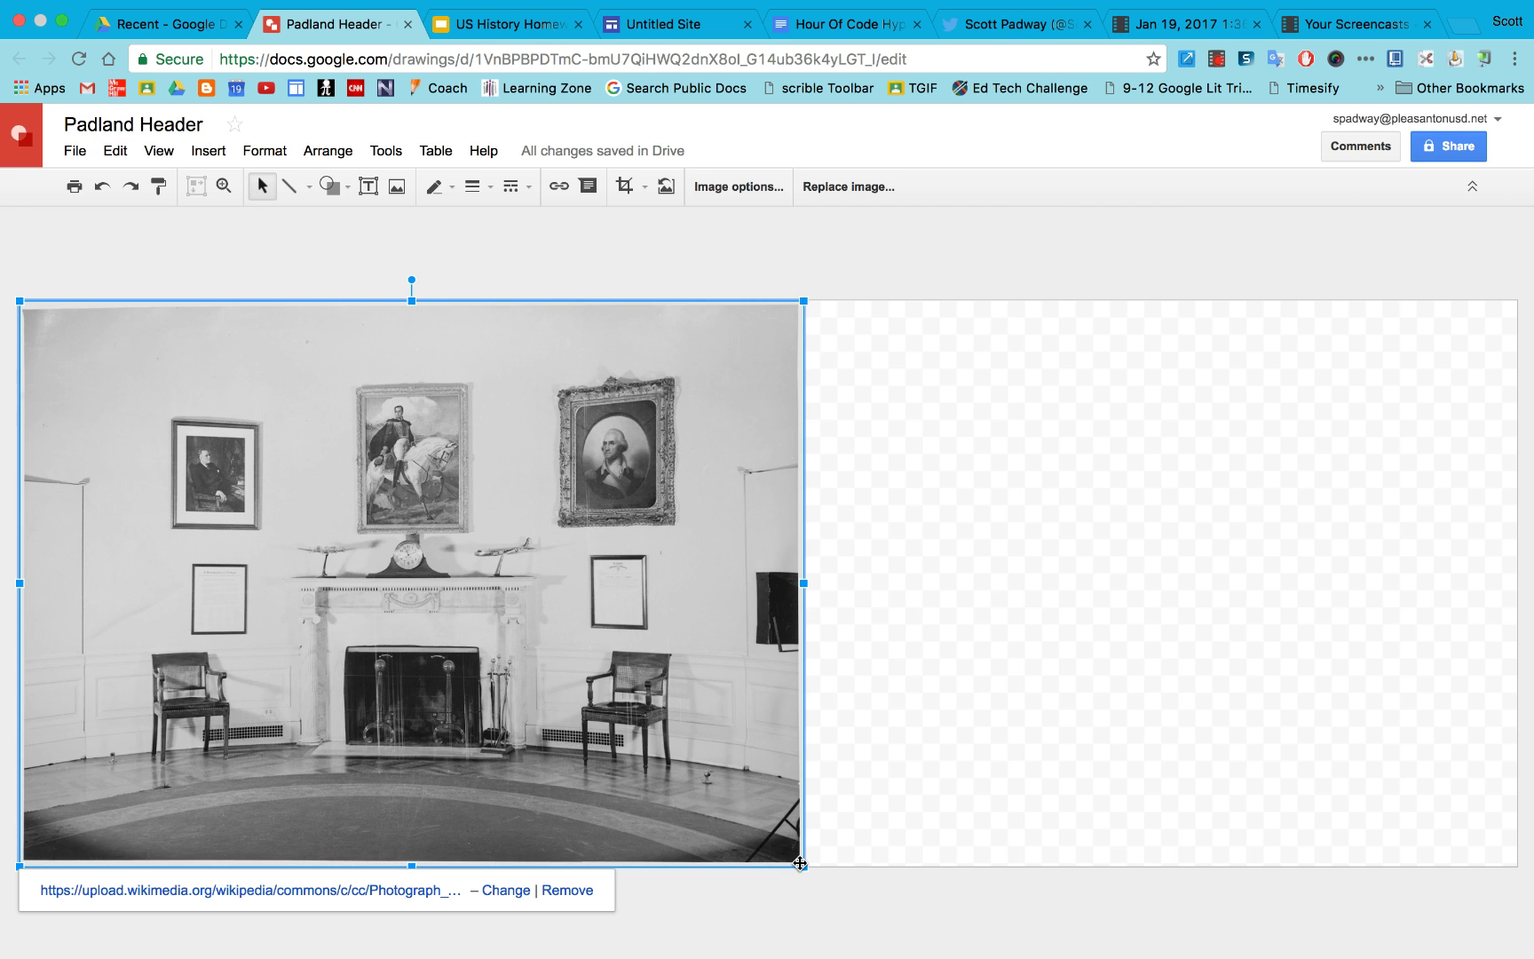
left_click_drag(803, 865, 1221, 907)
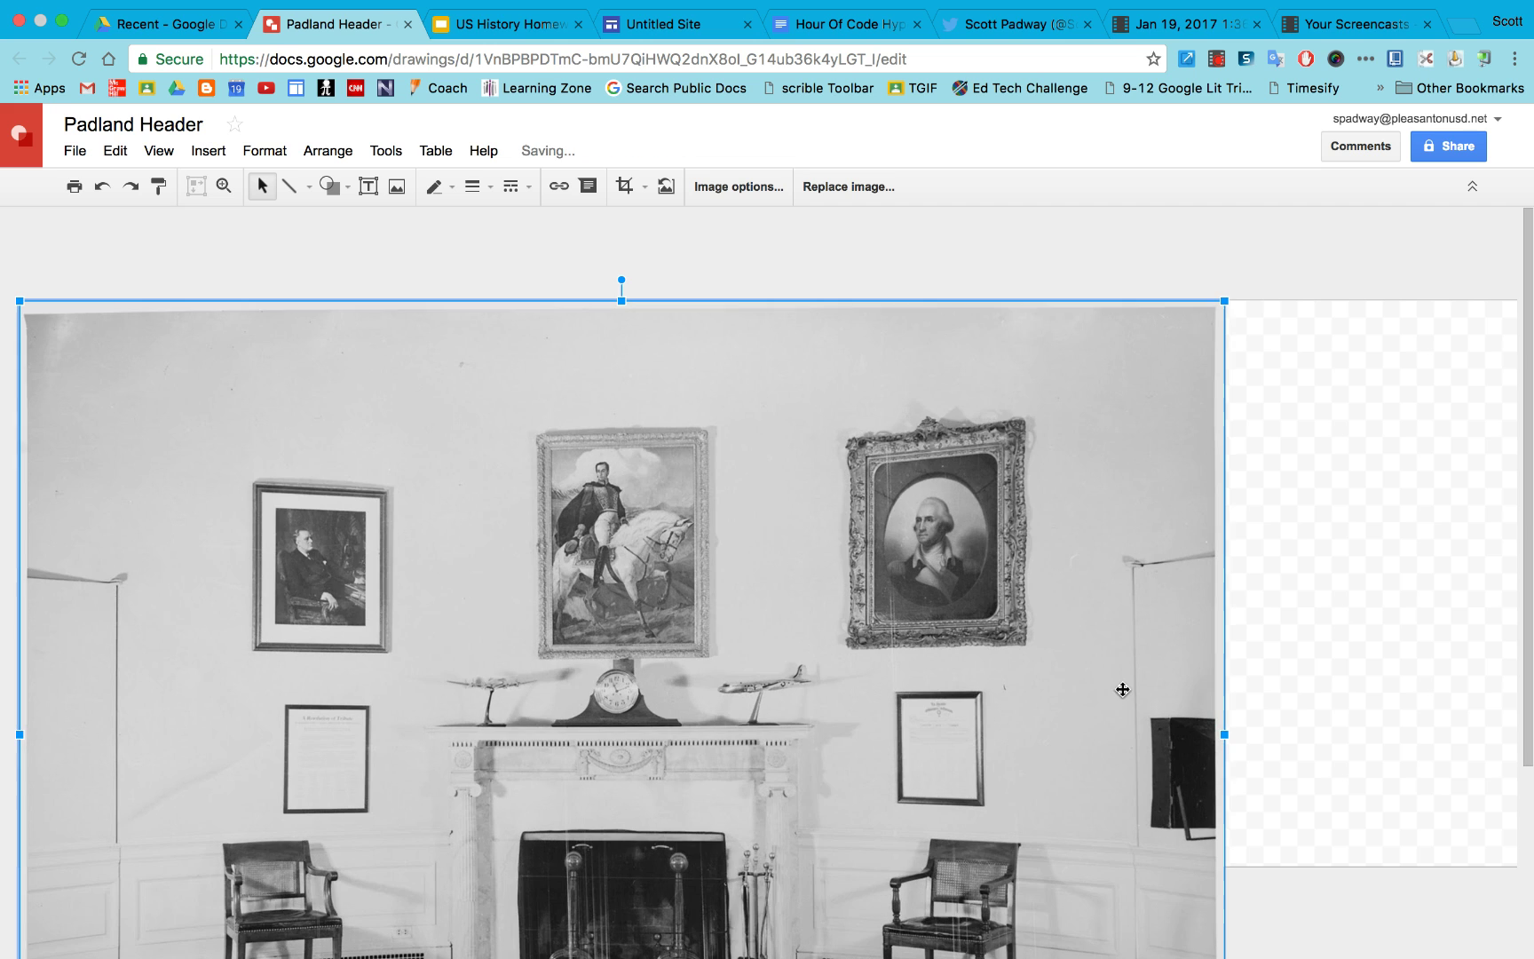
left_click_drag(1228, 299, 1431, 292)
scroll(1446, 712, "down", 3)
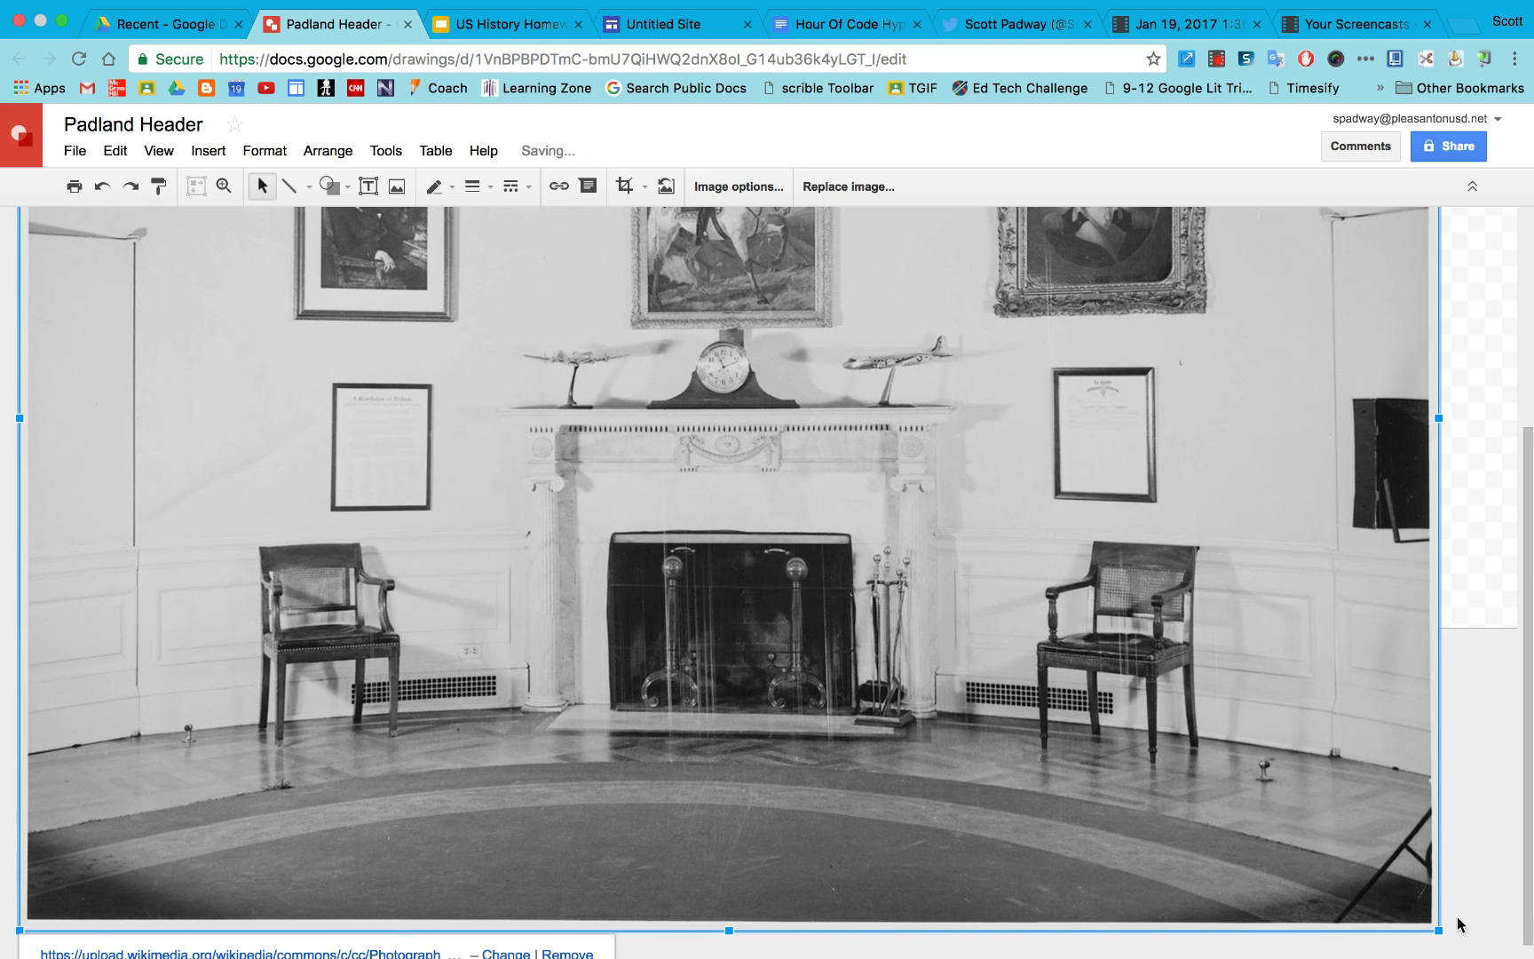
left_click_drag(1454, 931, 1515, 934)
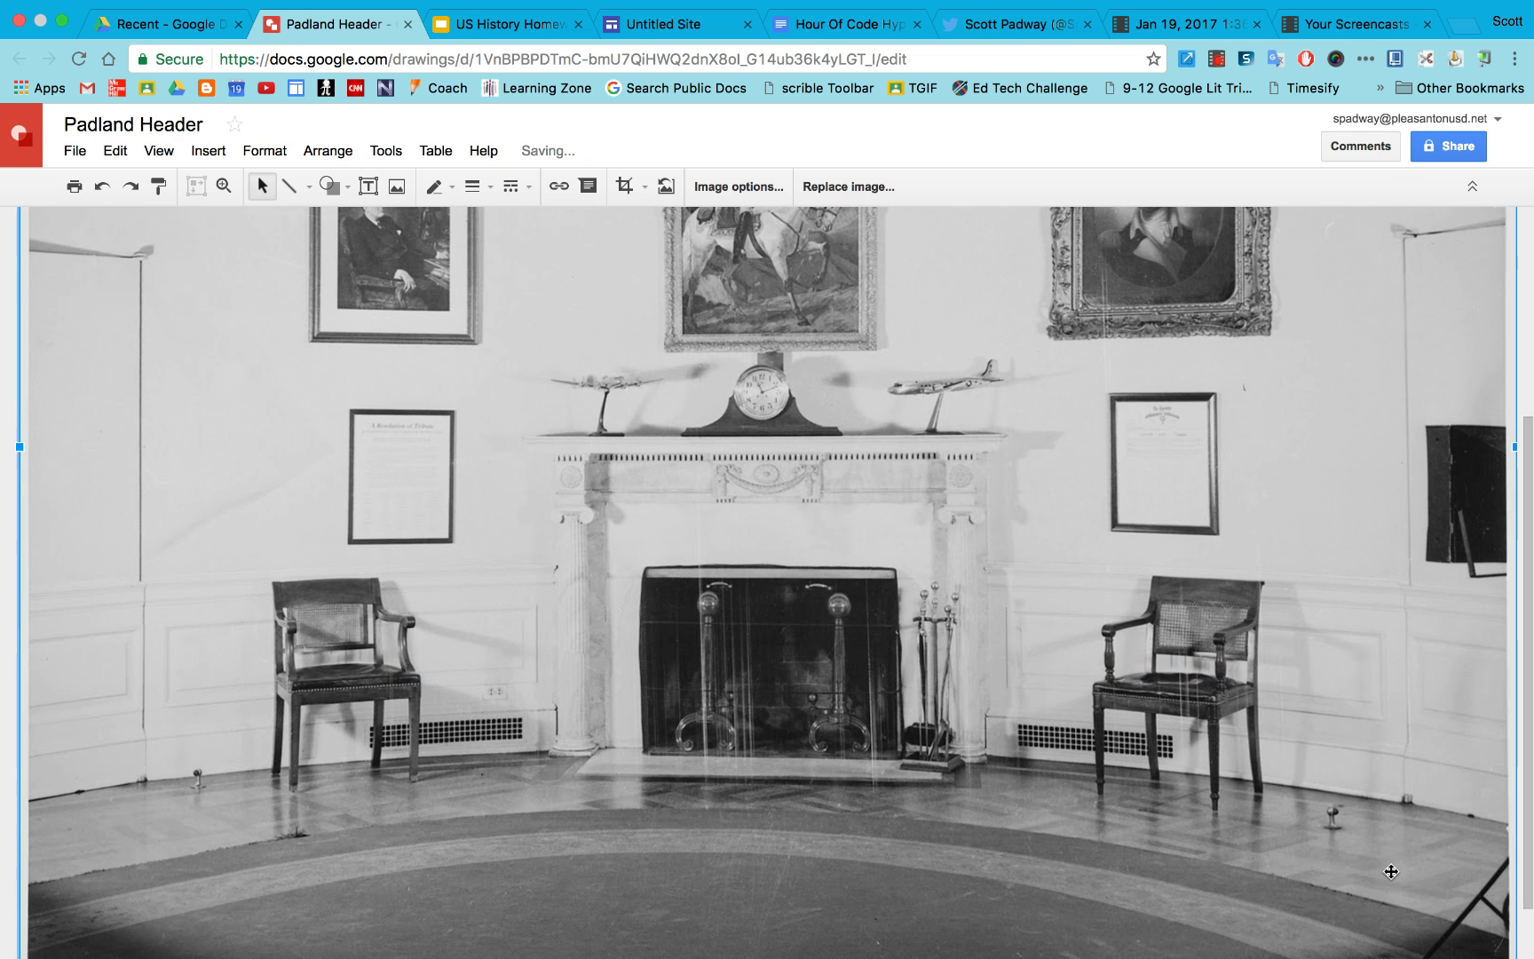
Step: Crop the lower and upper parts of the fireplace photo so the crop frame matches the canvas height
double_click(1394, 878)
scroll(1394, 878, "down", 1)
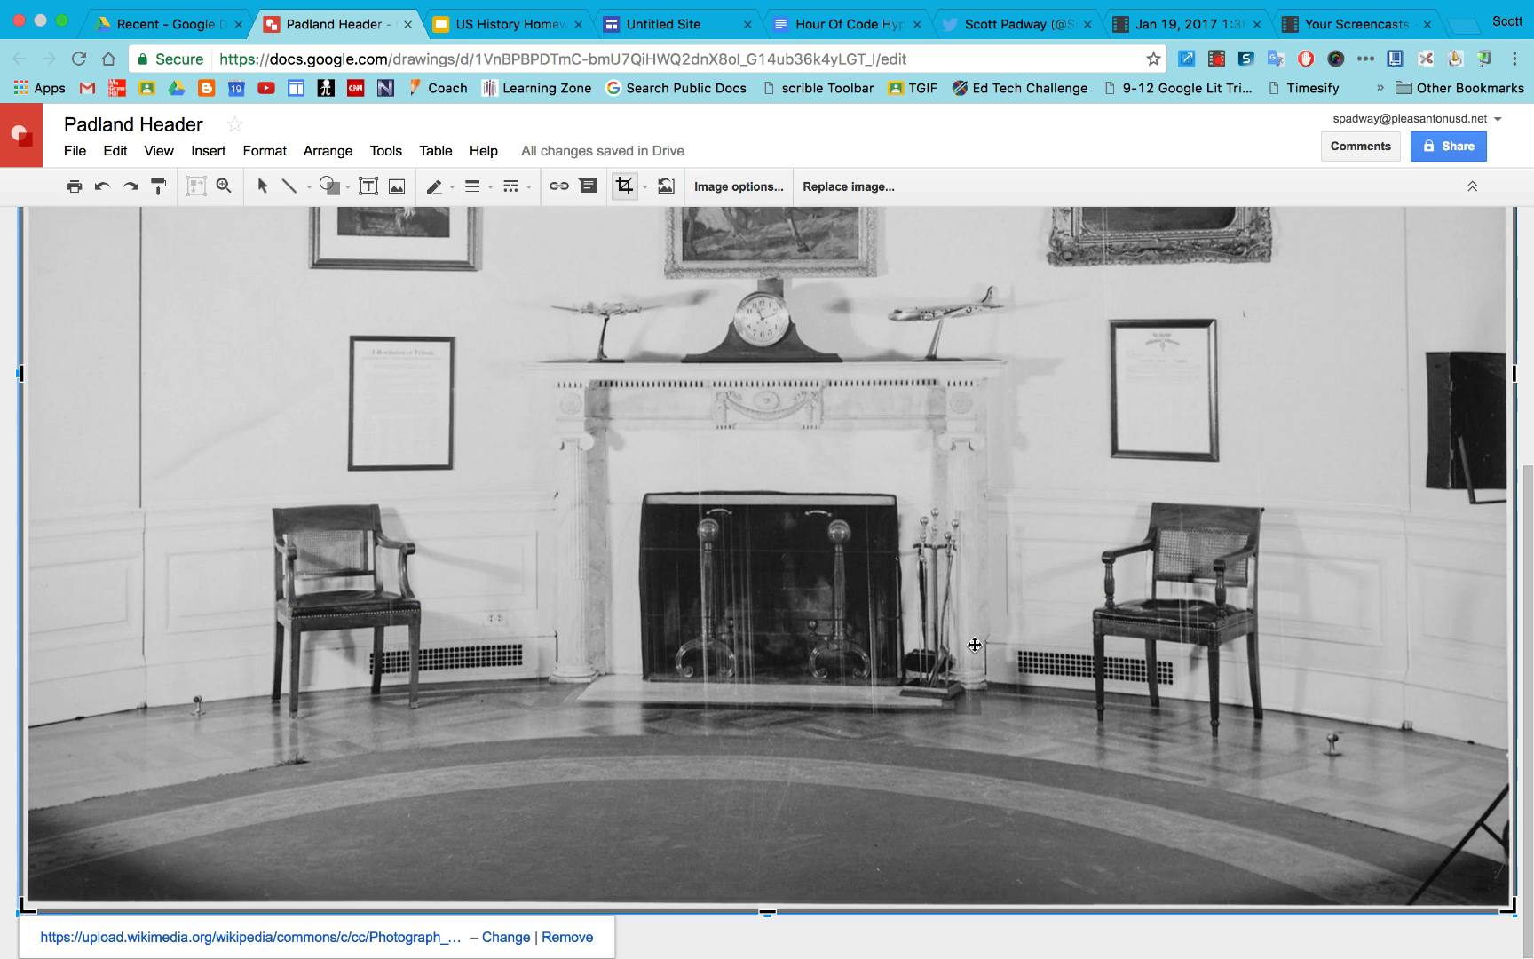
left_click_drag(767, 911, 752, 562)
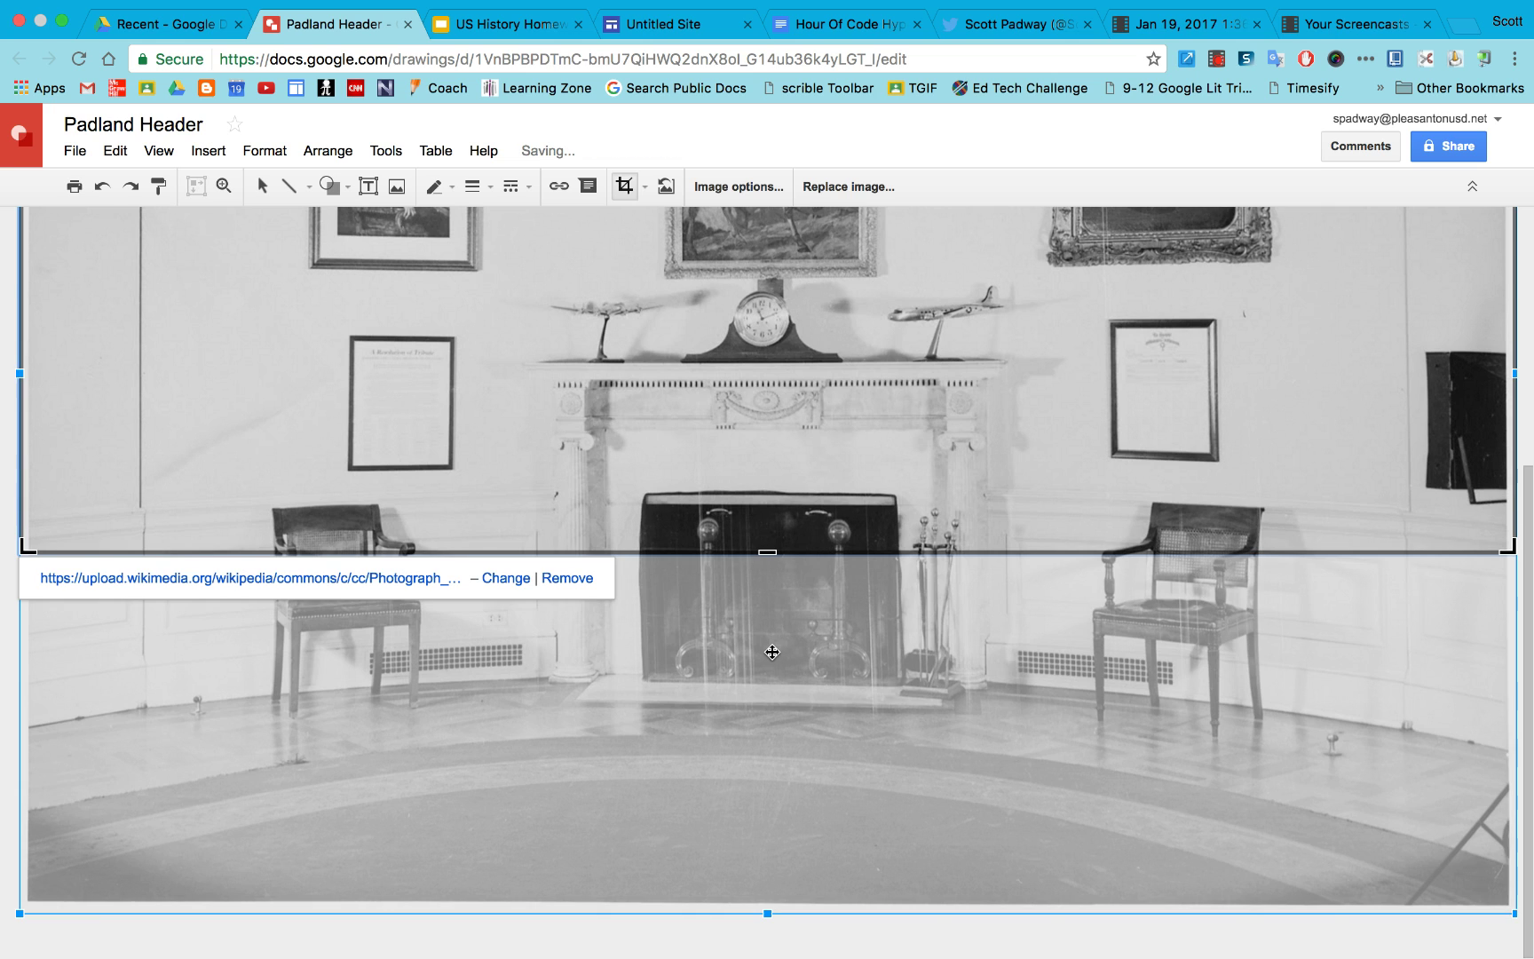
scroll(772, 653, "up", 5)
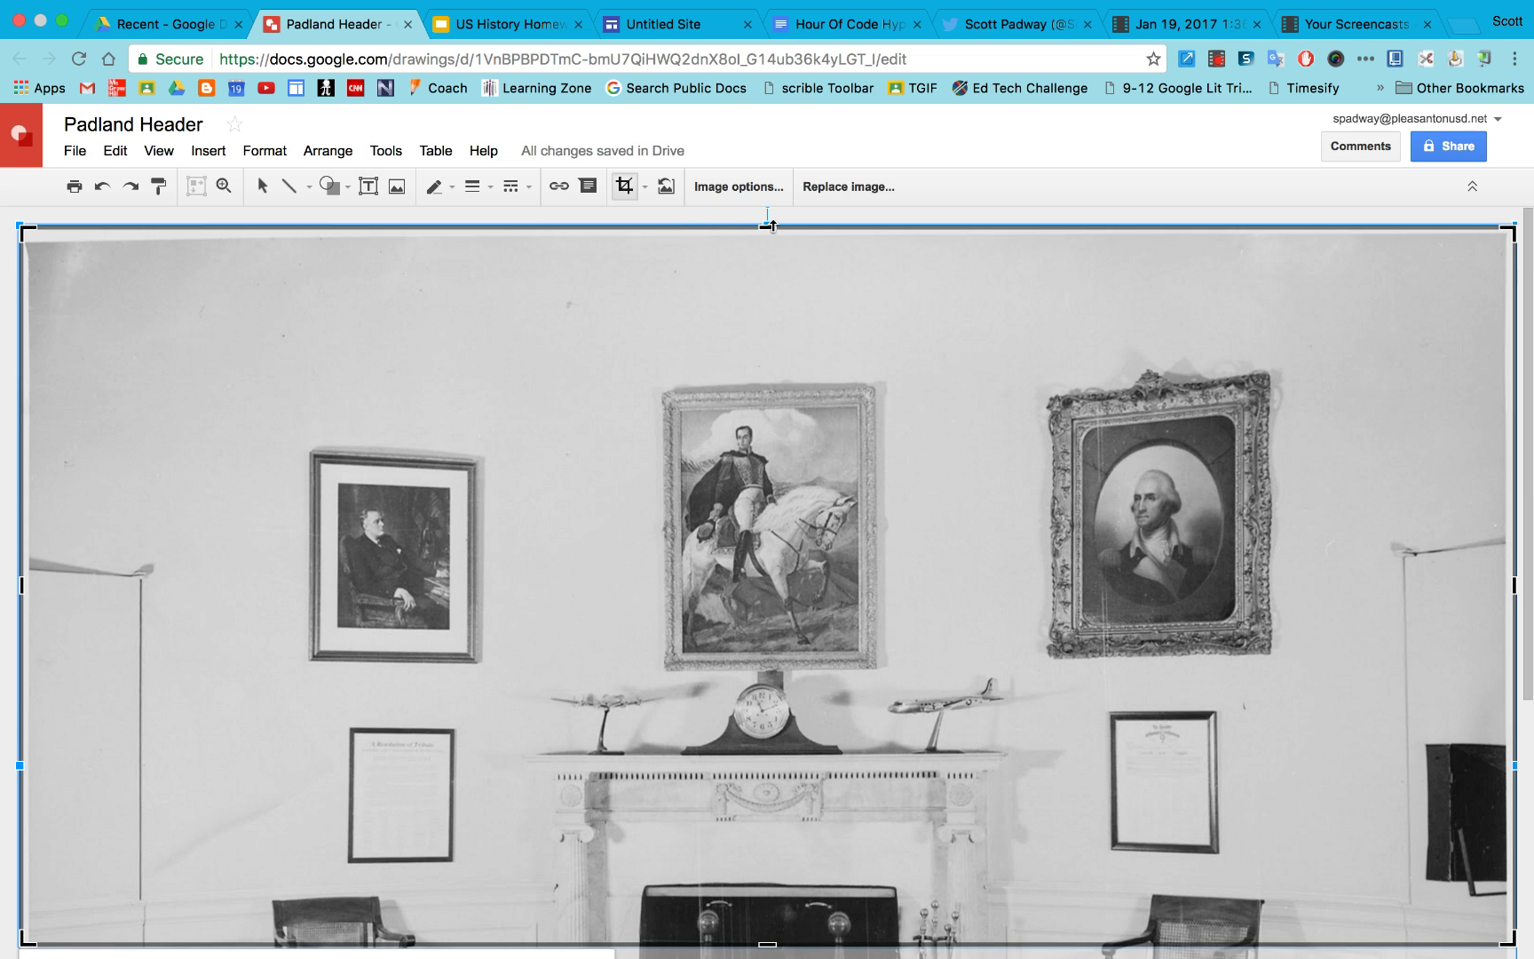
left_click_drag(769, 227, 761, 381)
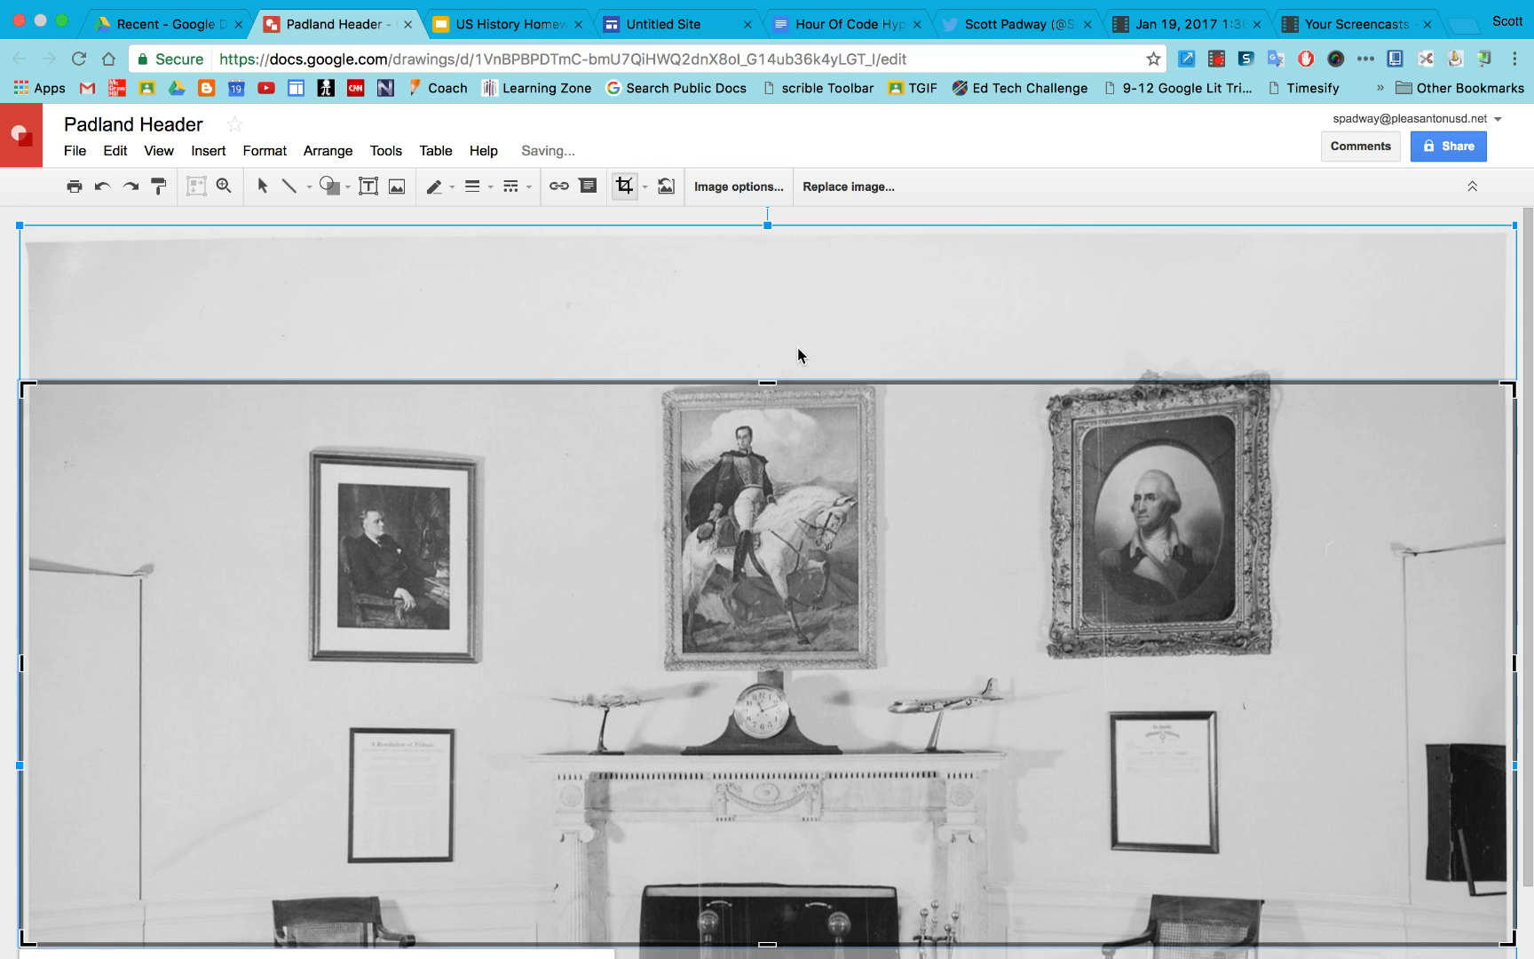
scroll(730, 537, "down", 2)
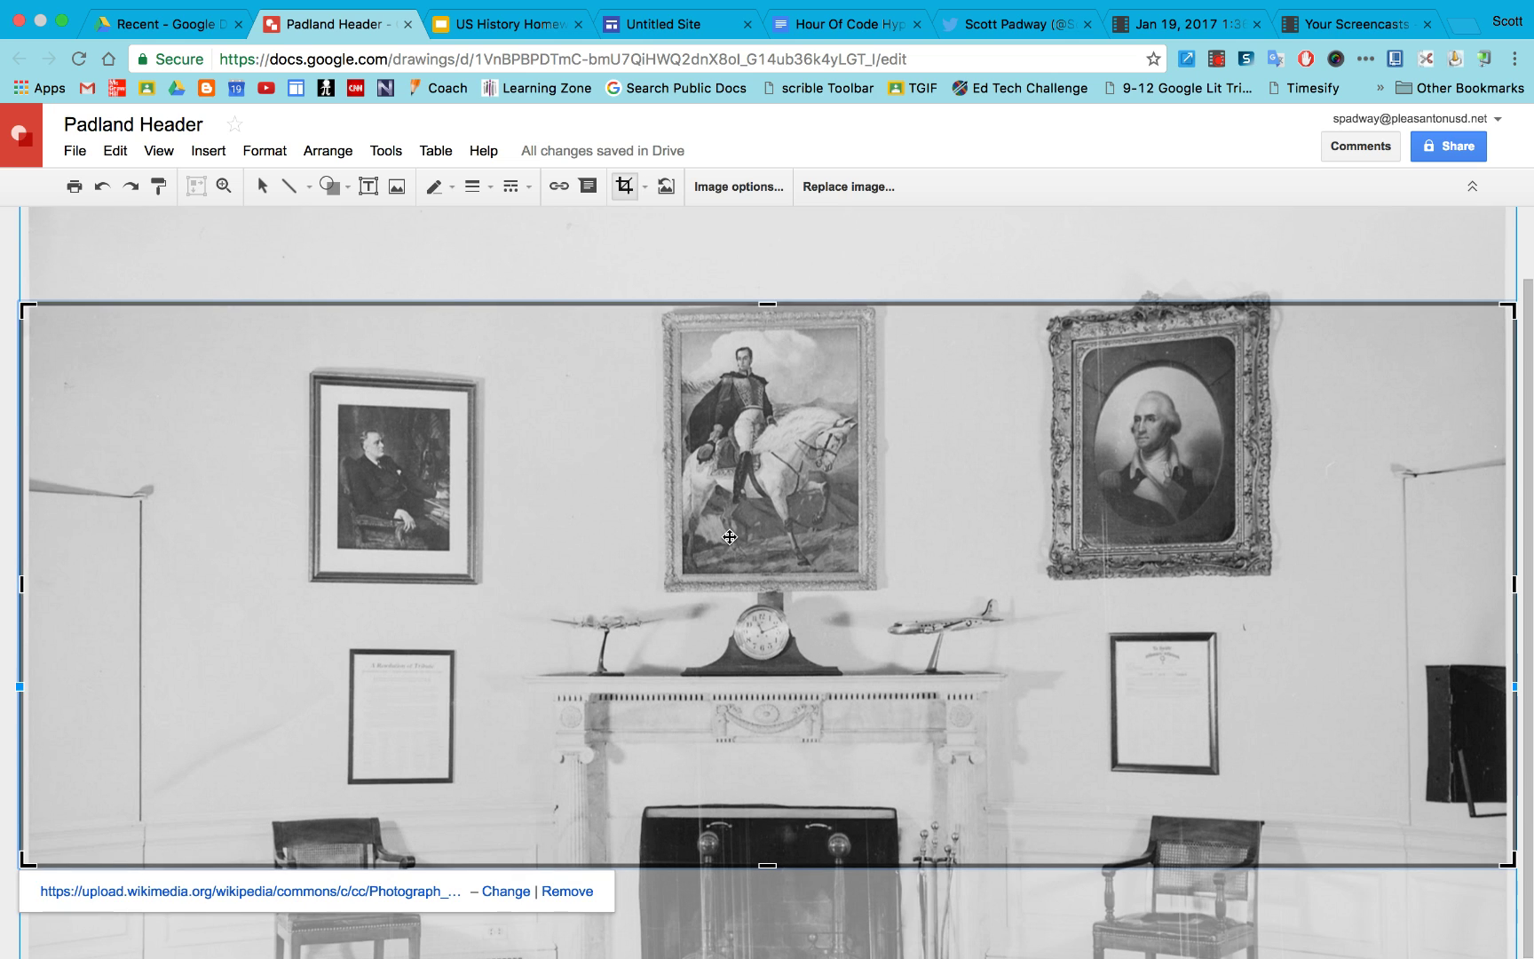
Step: Shift the photo upward inside the crop frame to include the fireplace, chairs and floor, and remove its source link
left_click_drag(730, 537, 729, 403)
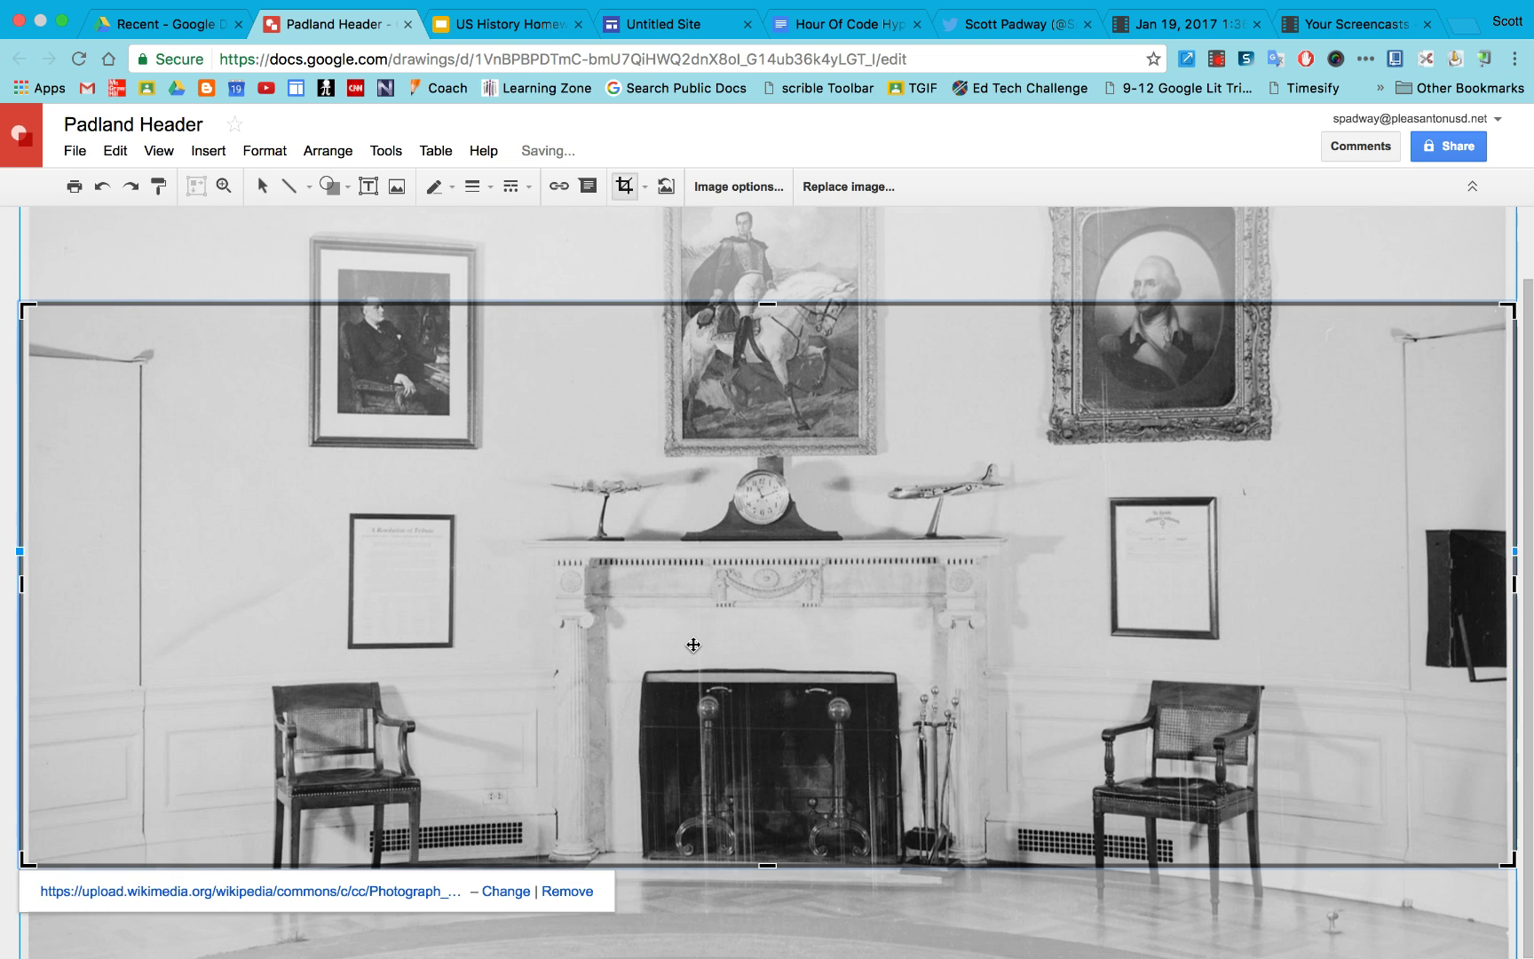
left_click_drag(693, 645, 694, 599)
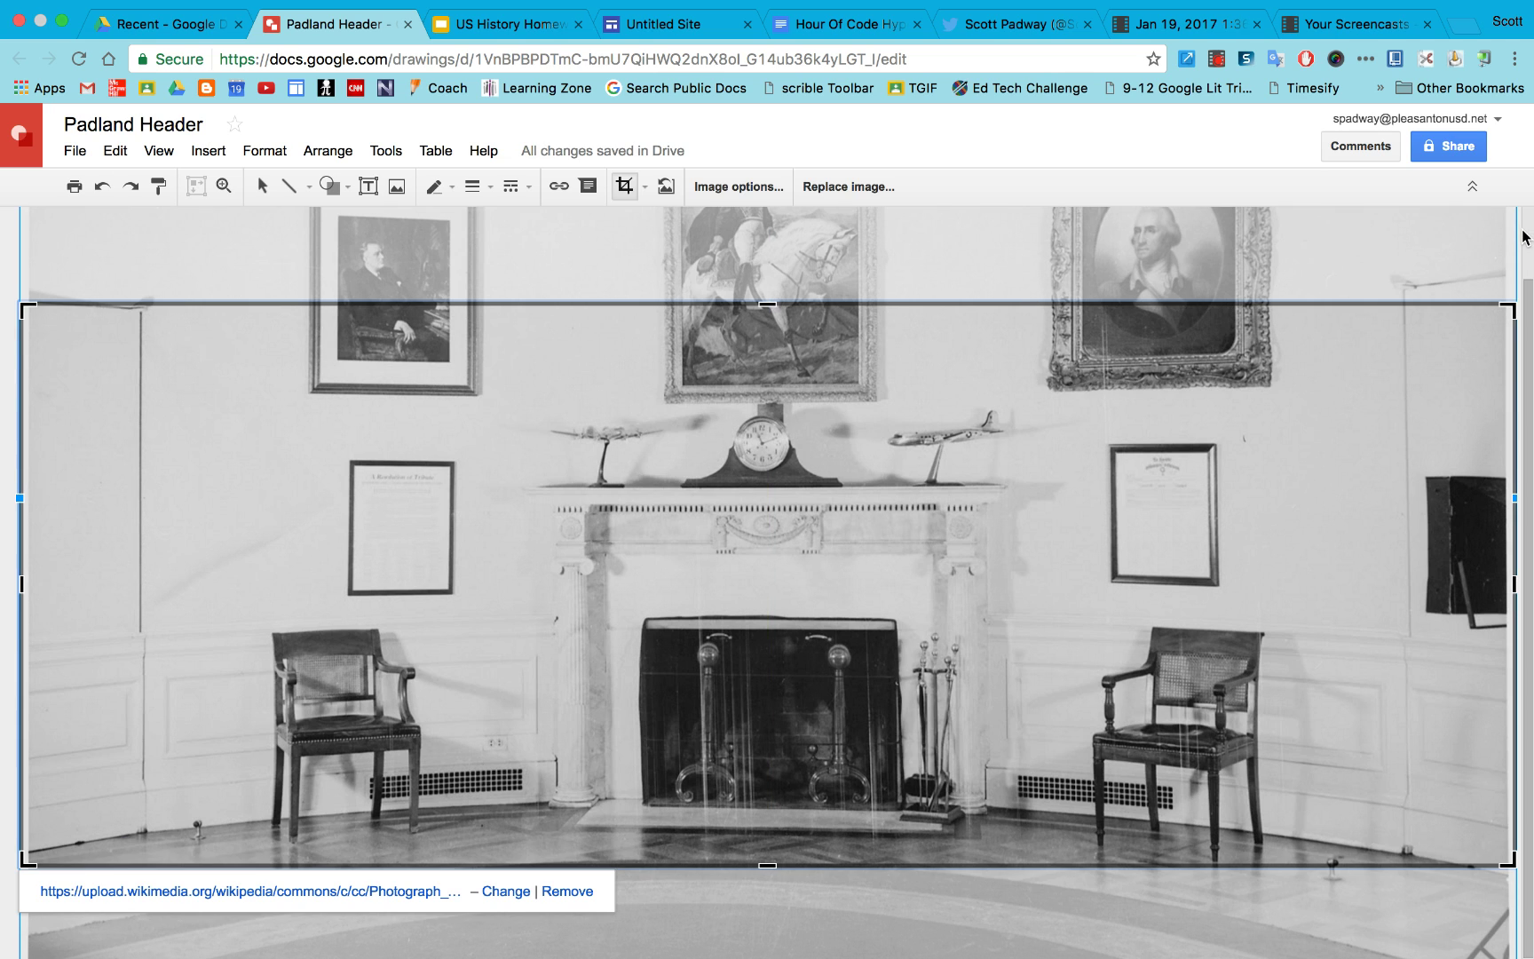
scroll(1520, 241, "up", 2)
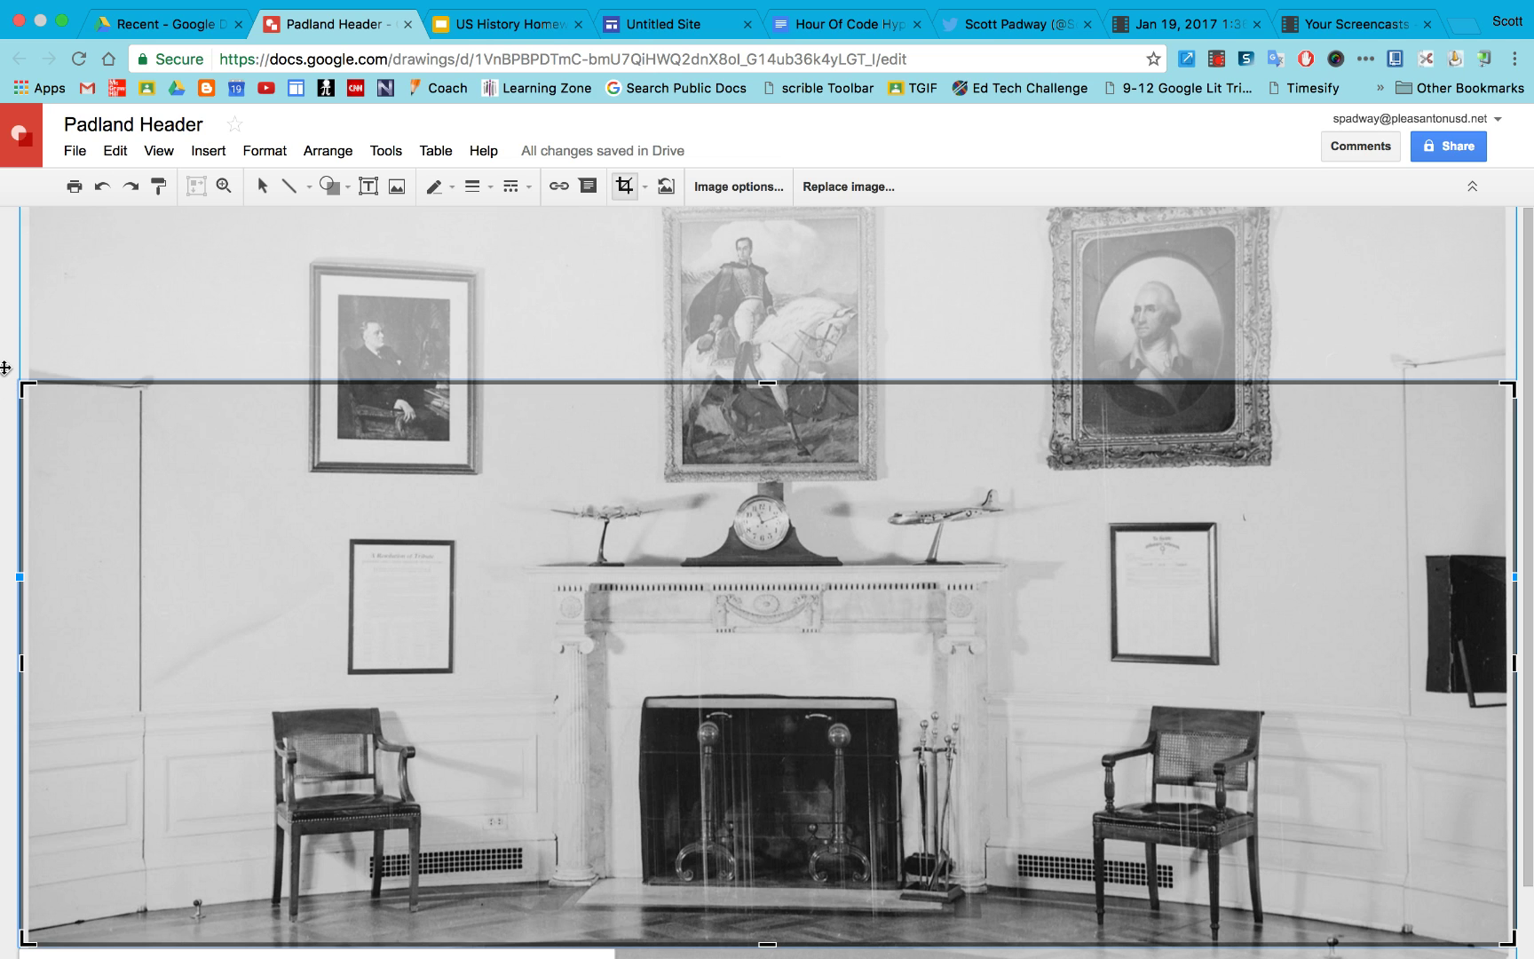
key("Return")
scroll(252, 296, "down", 2)
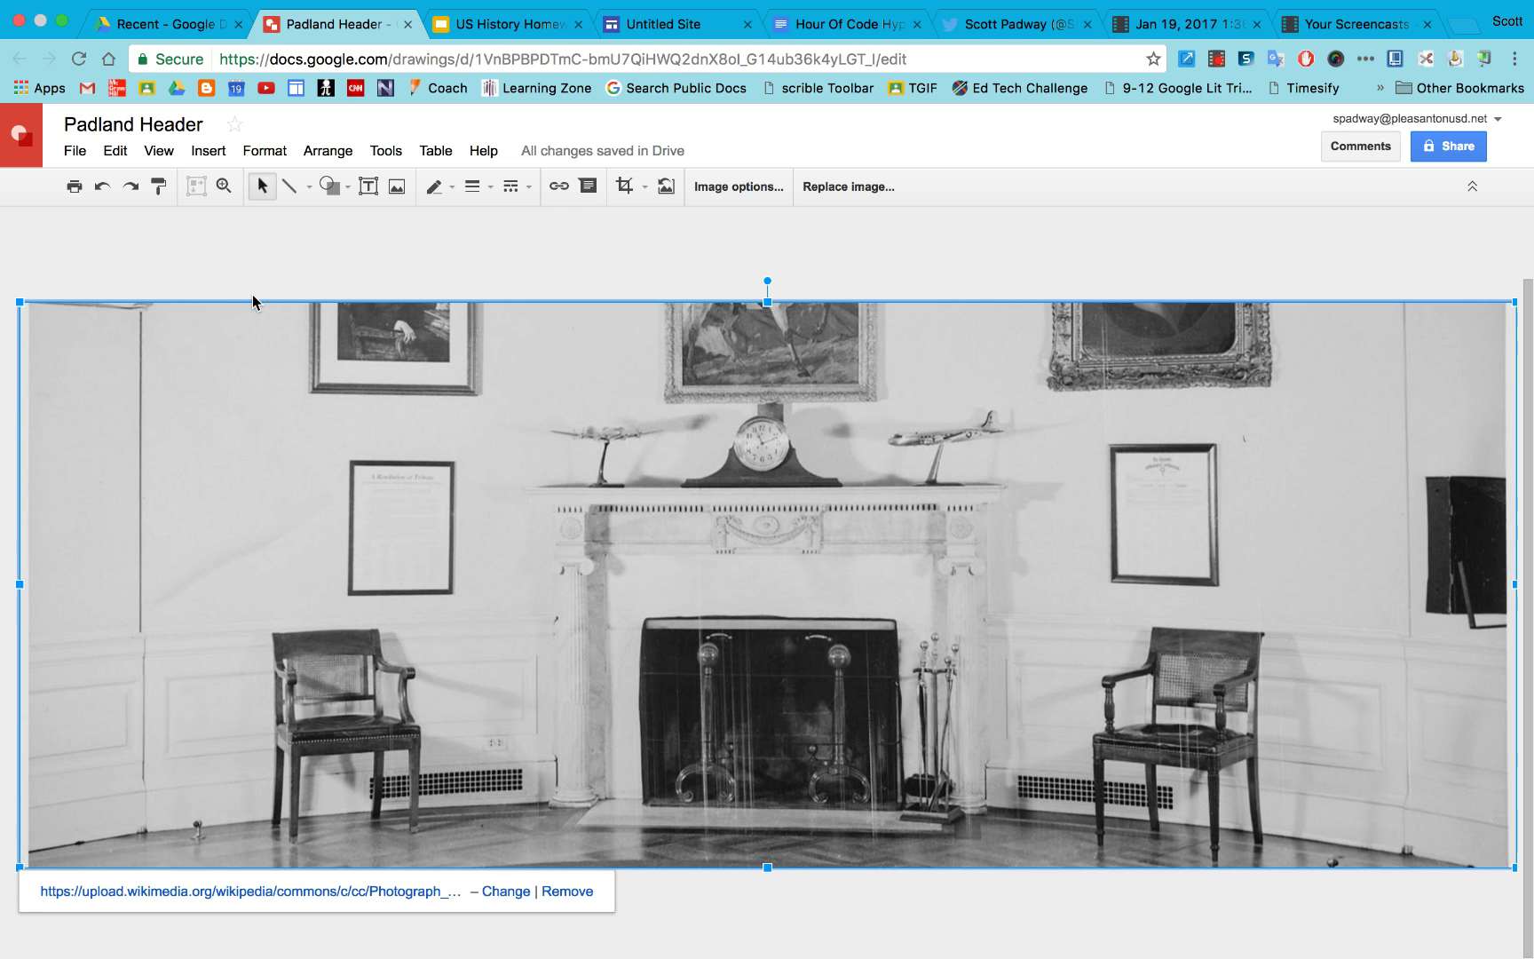
left_click(567, 891)
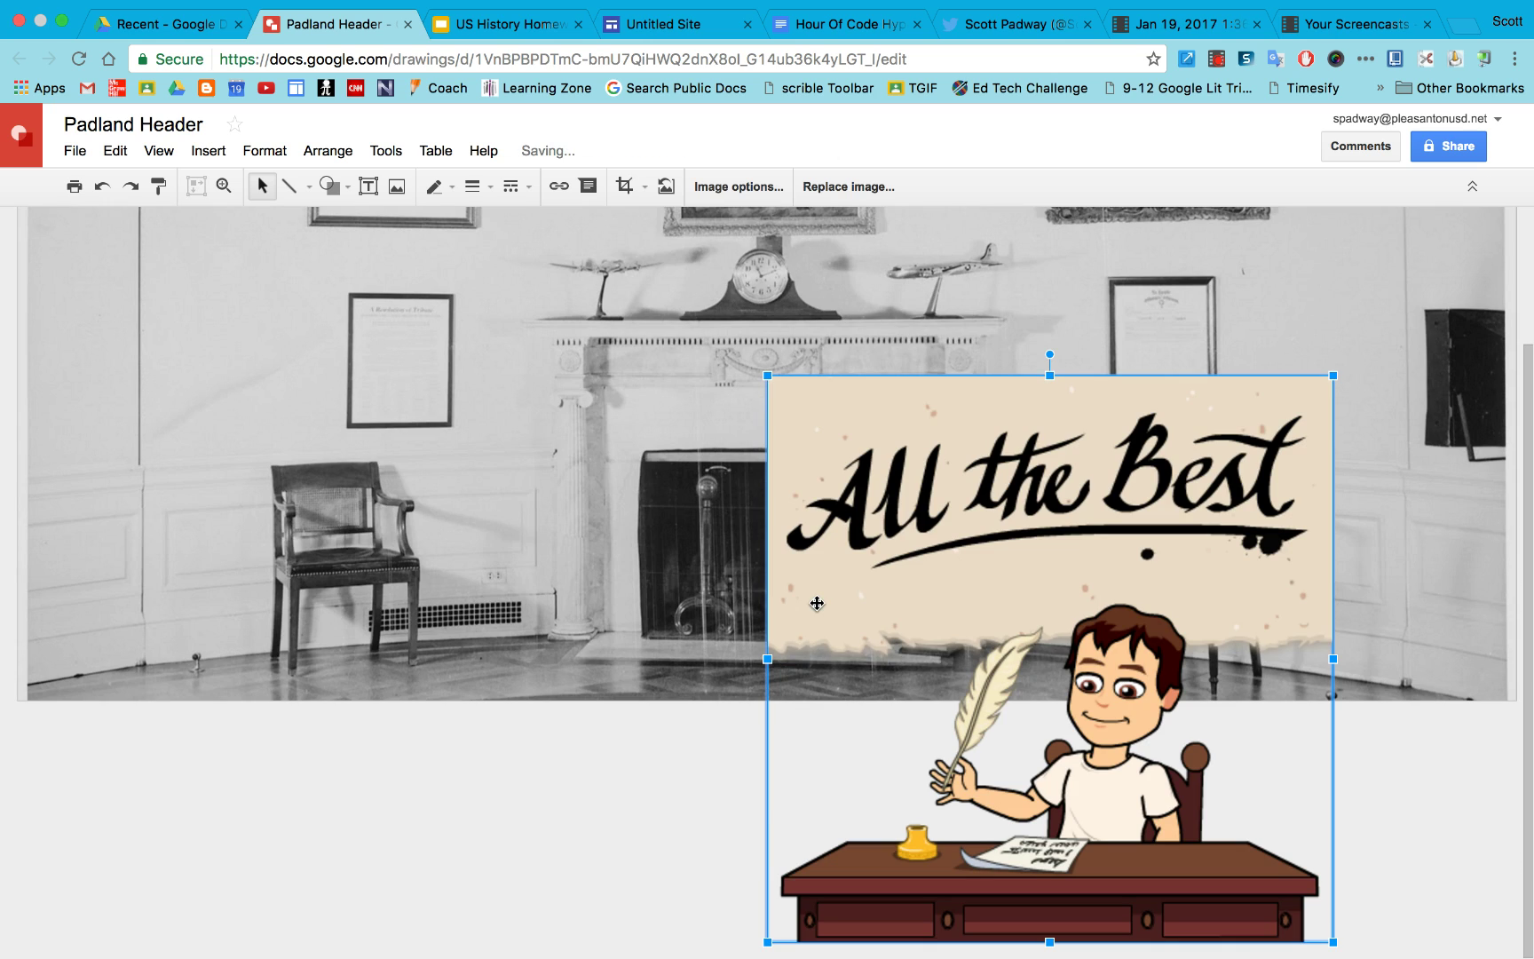
Step: Place the "All the Best" cartoon centrally on the canvas's lower edge and enlarge it beyond the upper edge
left_click_drag(823, 609, 607, 364)
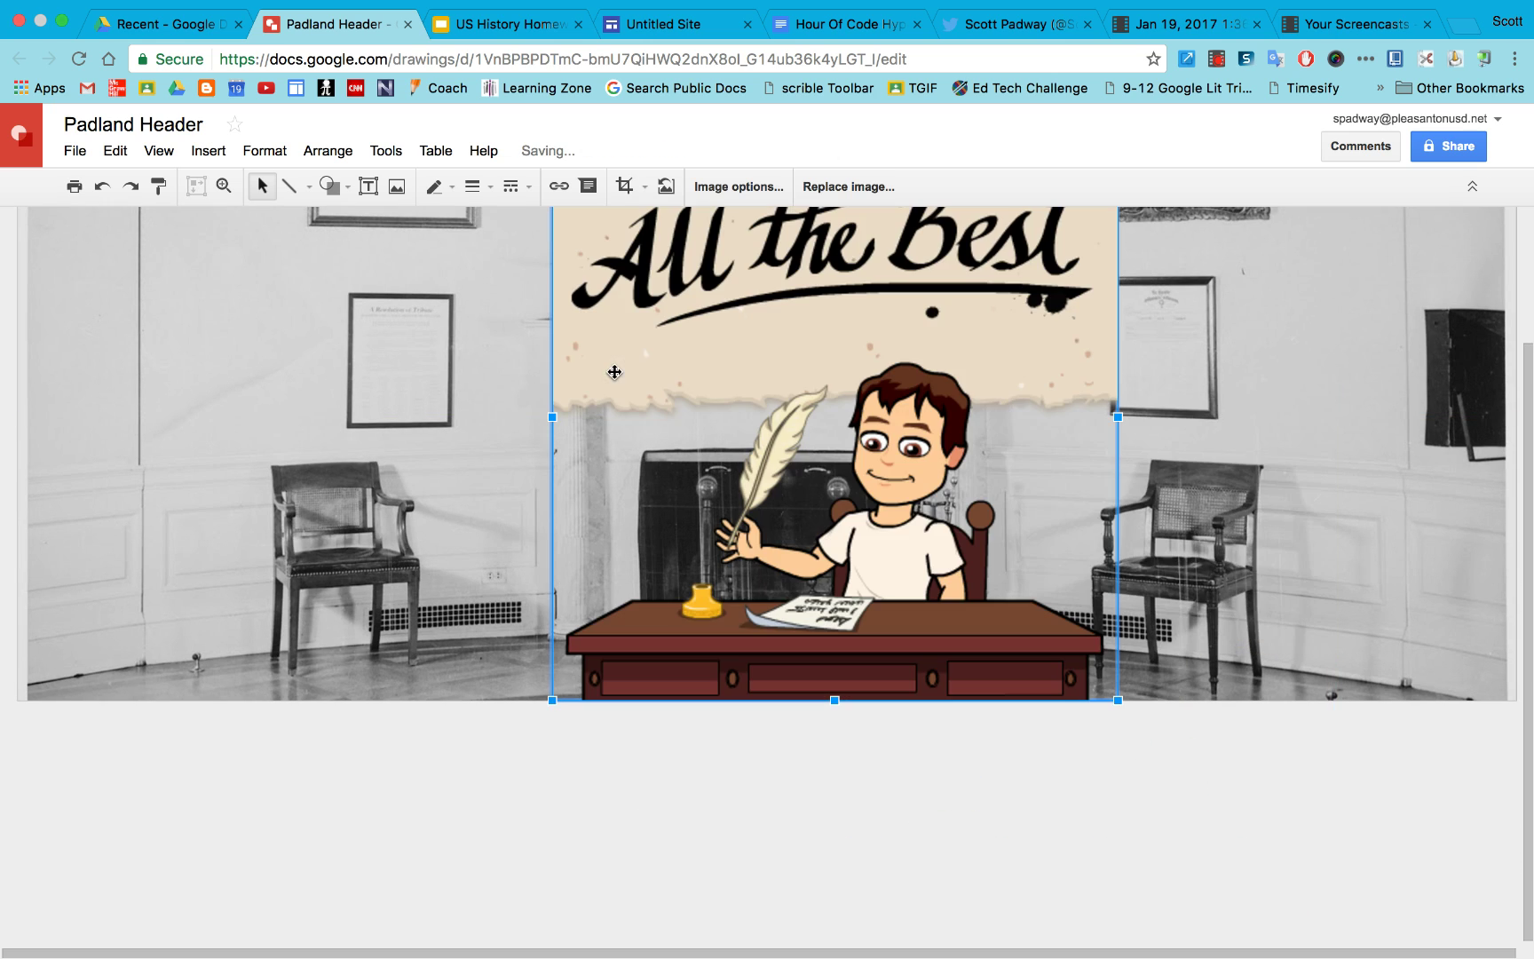
left_click(791, 763)
scroll(791, 765, "up", 4)
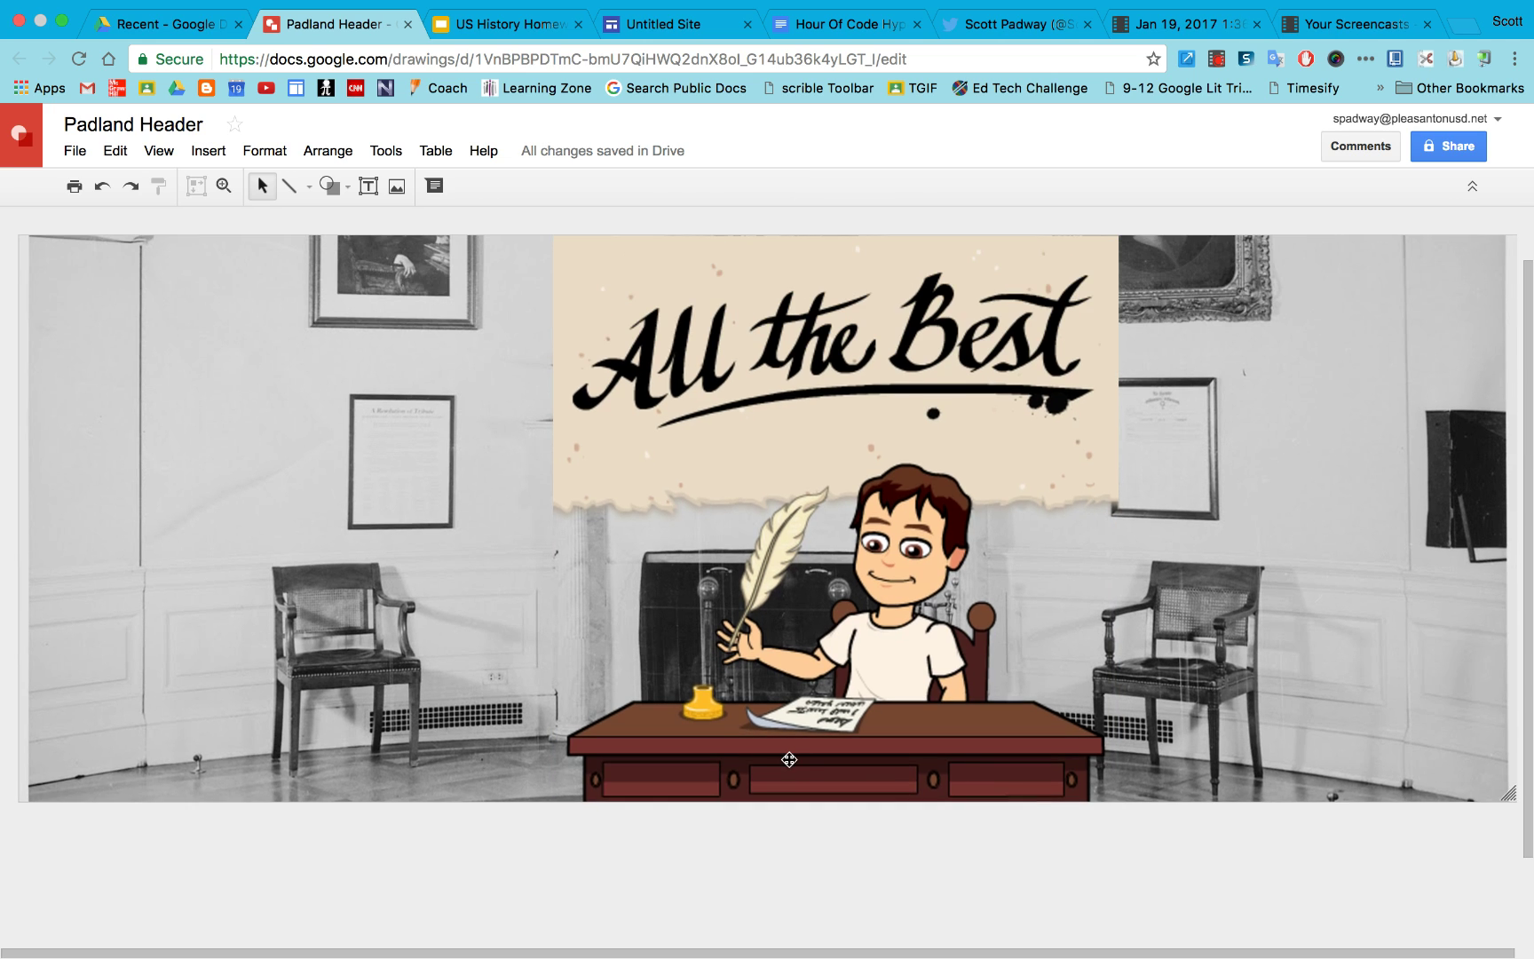
left_click(742, 600)
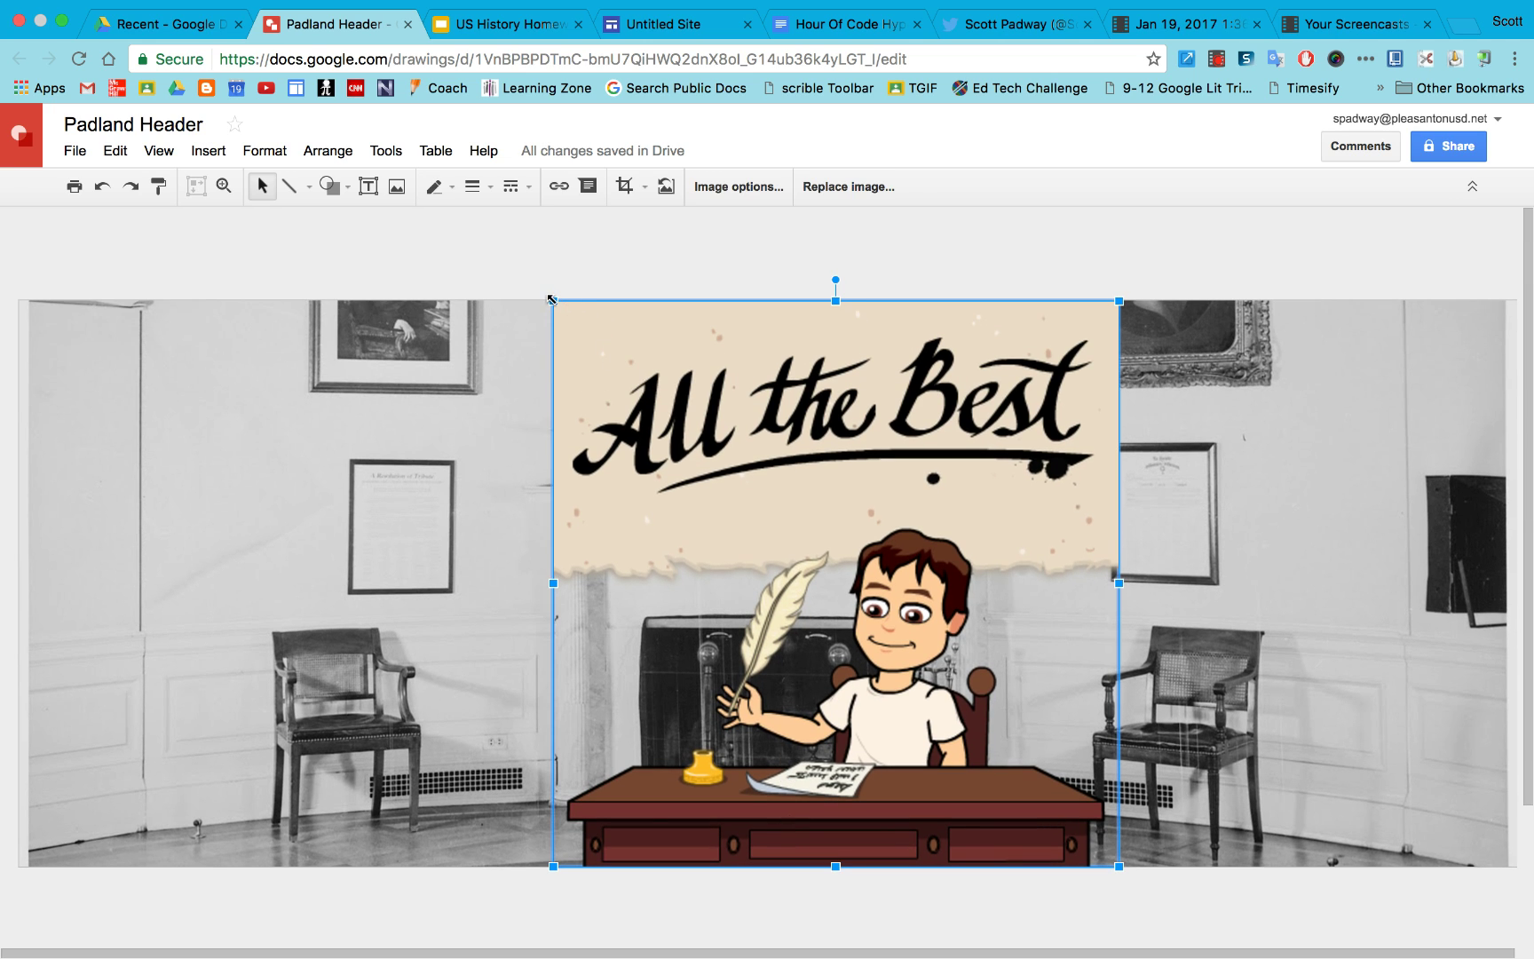
left_click_drag(549, 299, 451, 234)
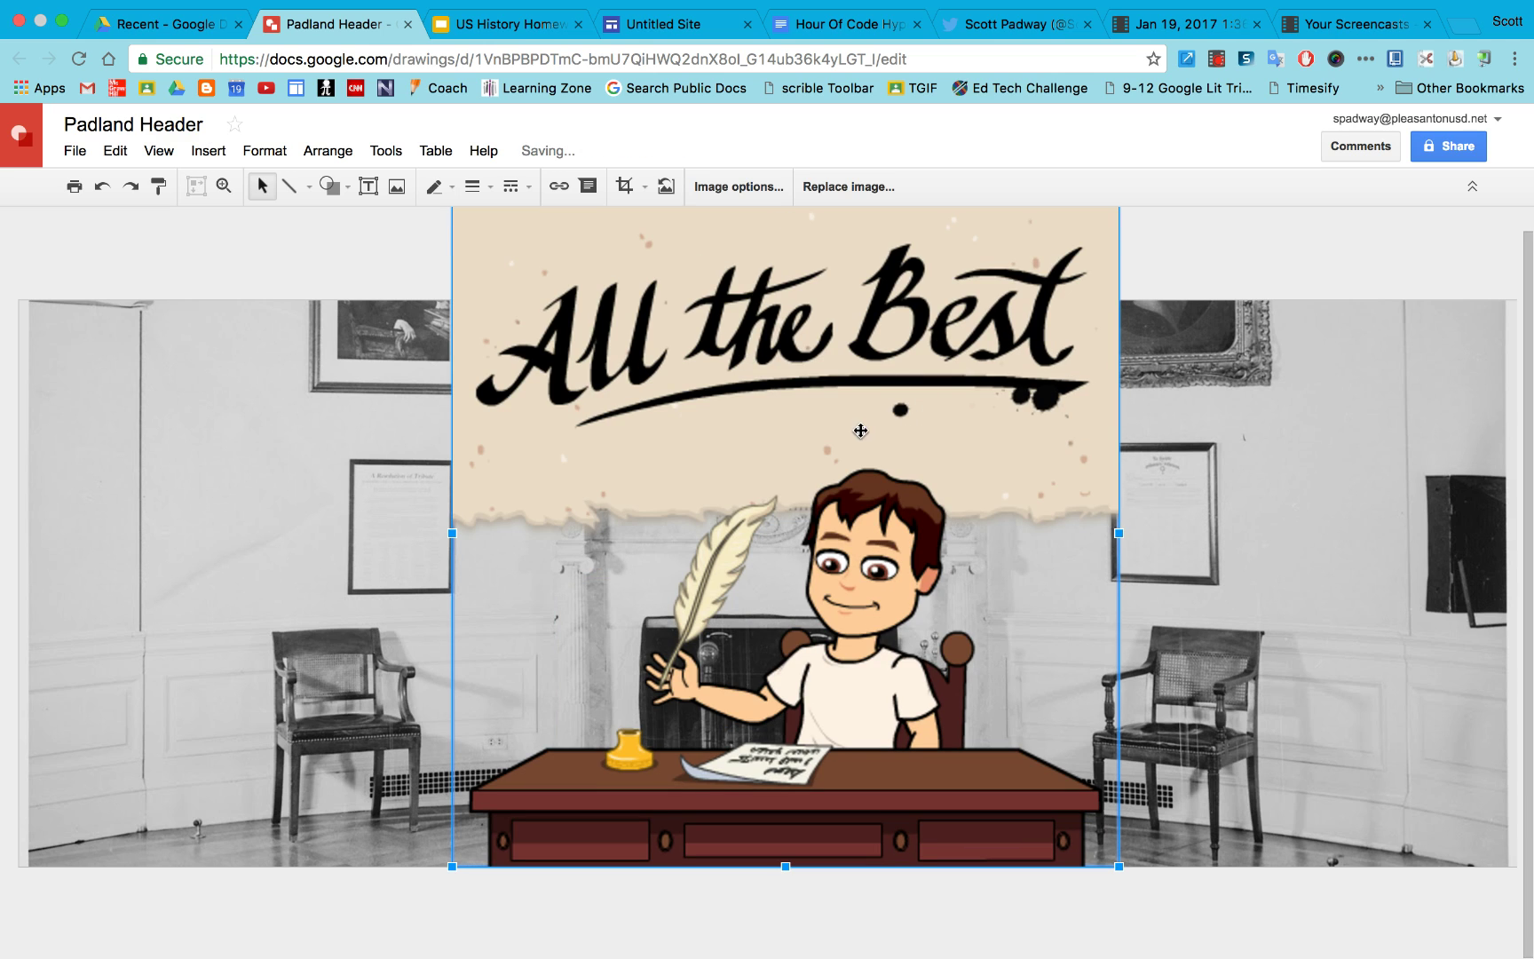
Step: Sample the beige parchment colour #EBDCC7 behind the "All the Best" lettering with the colour picker
left_click(1308, 268)
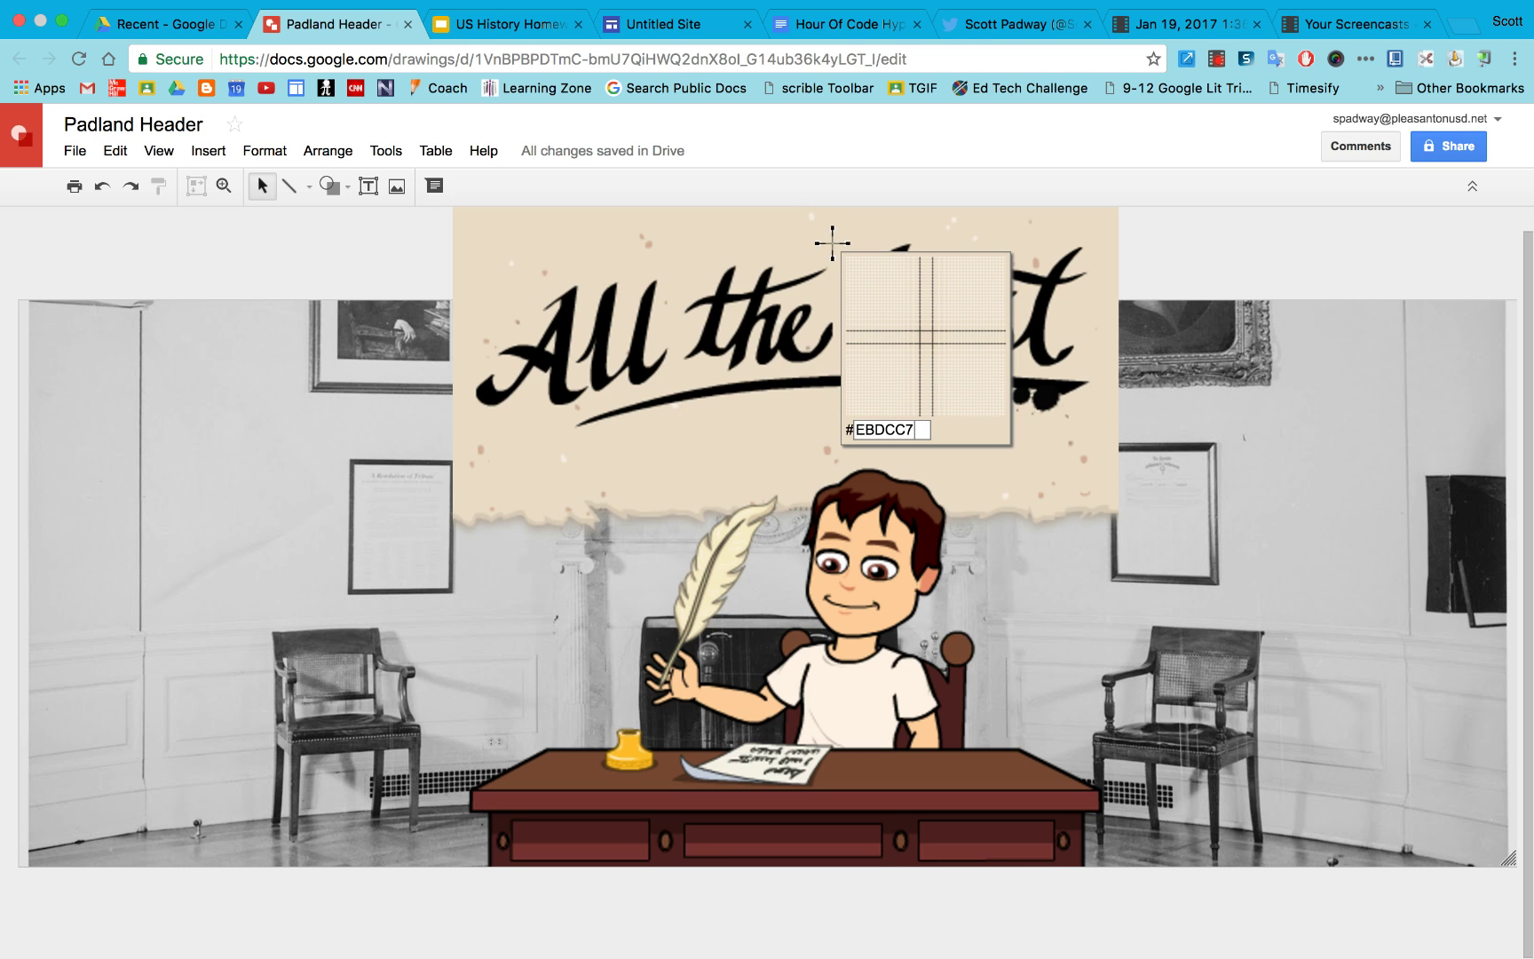
left_click(831, 242)
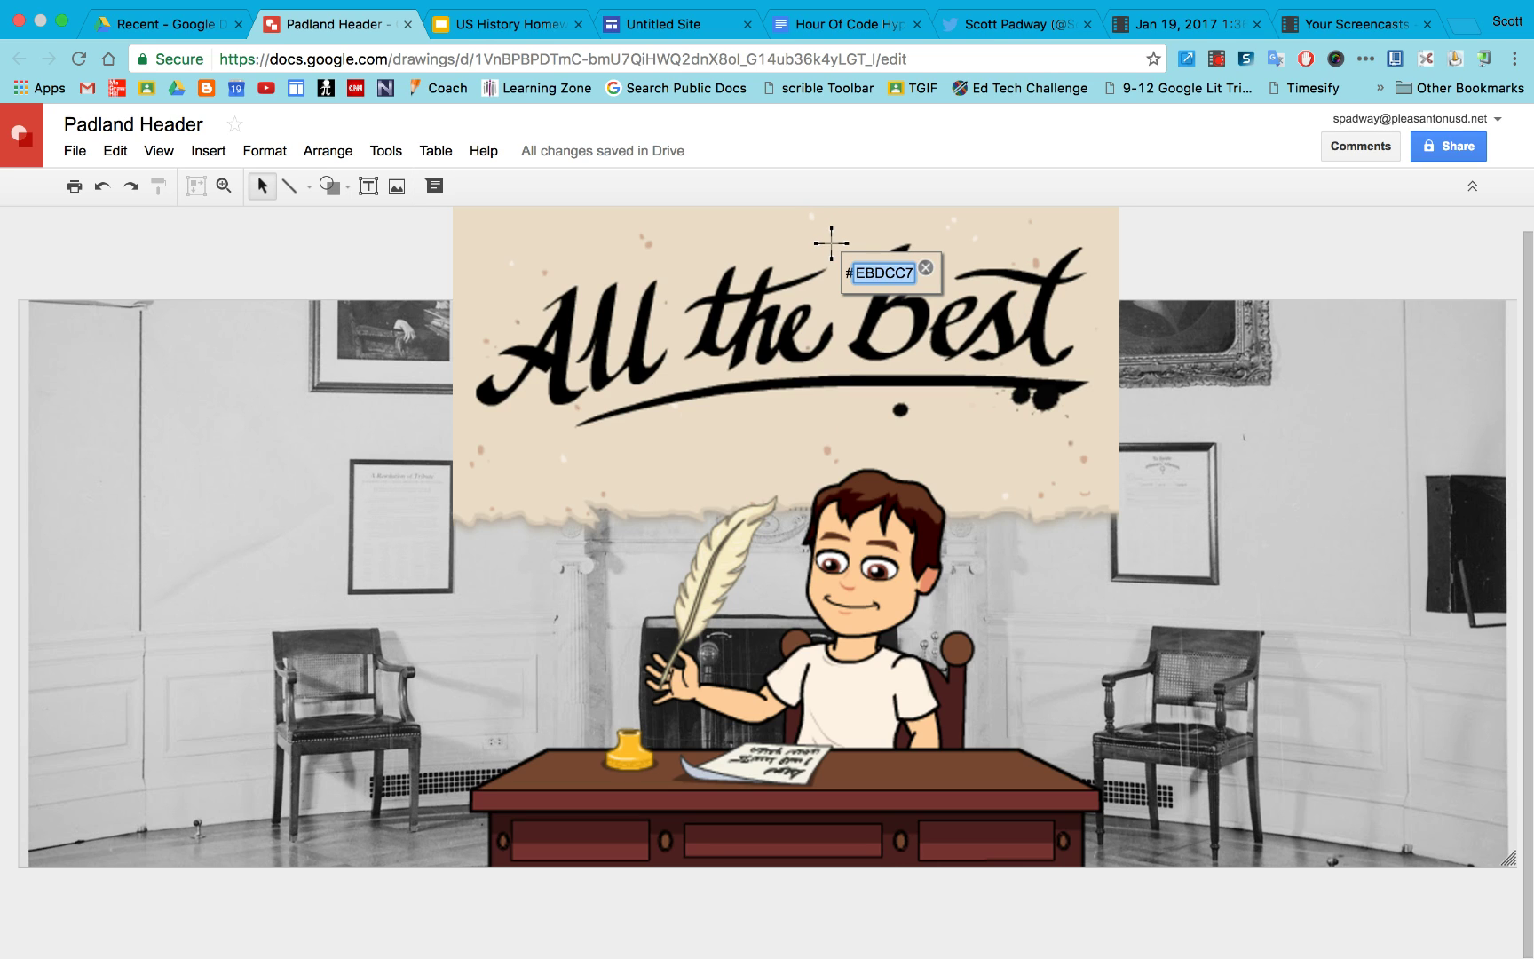
left_click(926, 268)
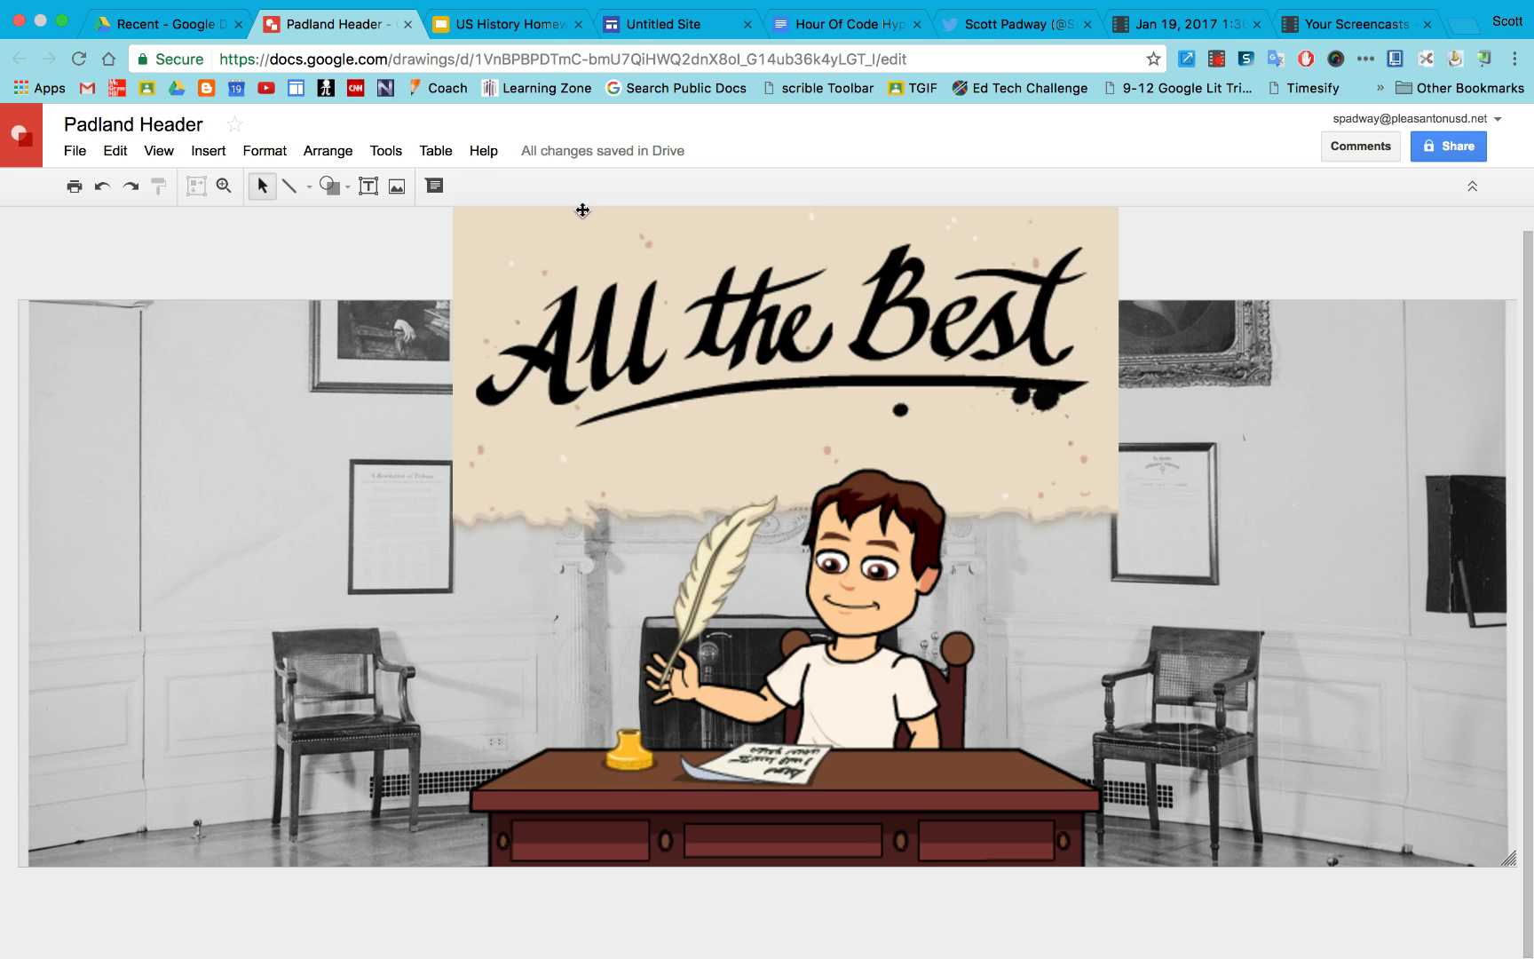
Step: Draw a rectangle covering the "All the Best" lettering and make its outline transparent
left_click(330, 185)
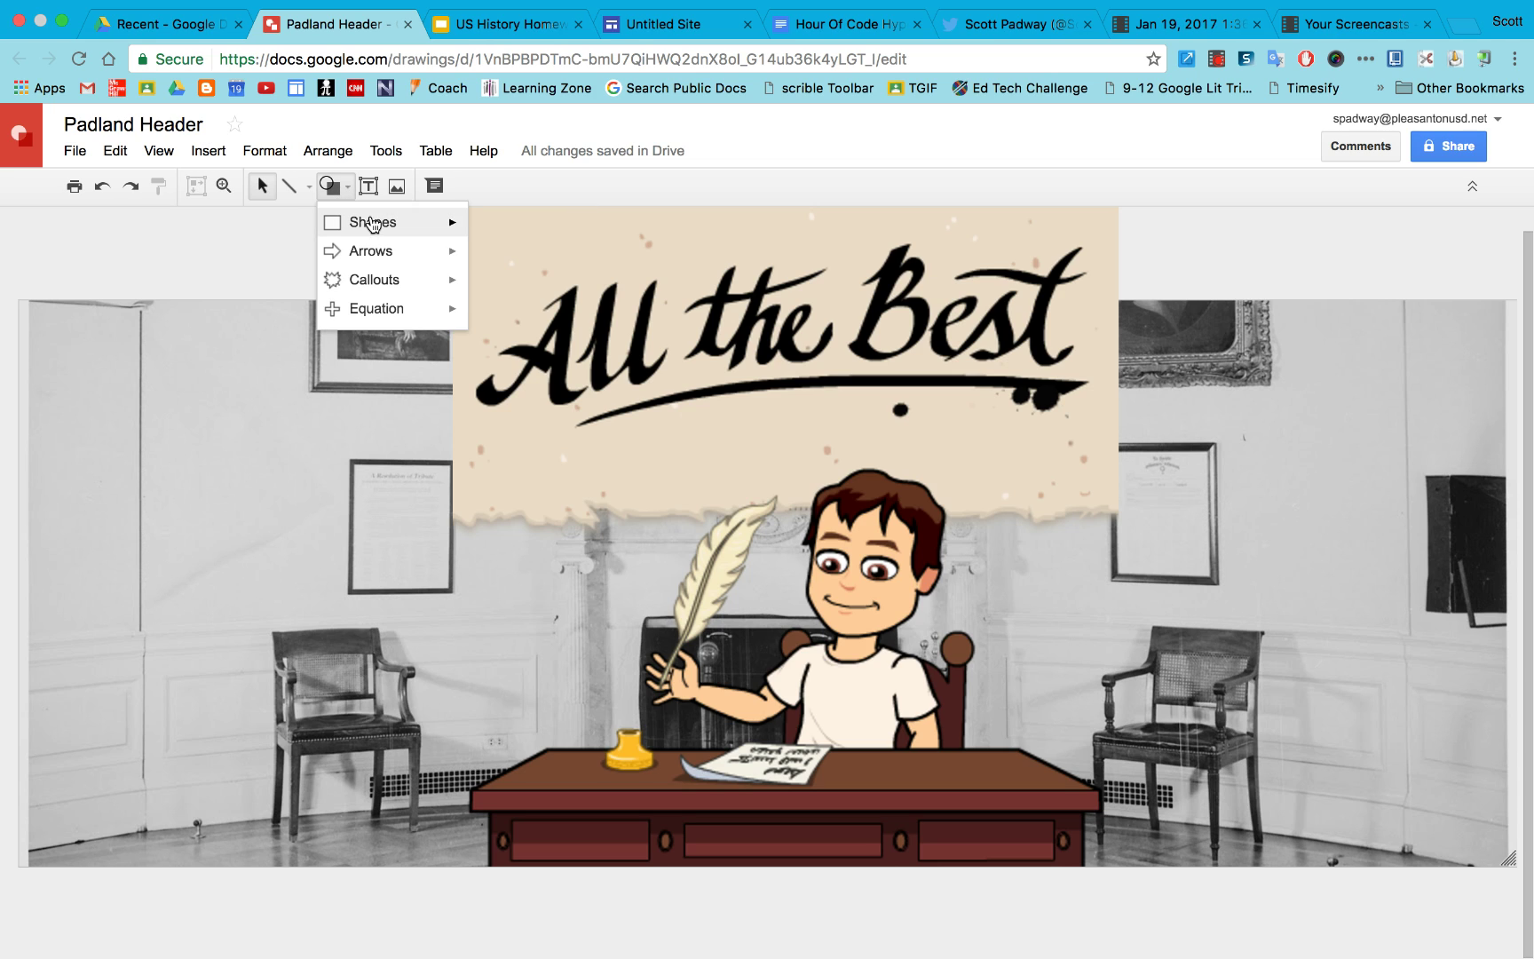
mouse_move(373, 224)
left_click(482, 235)
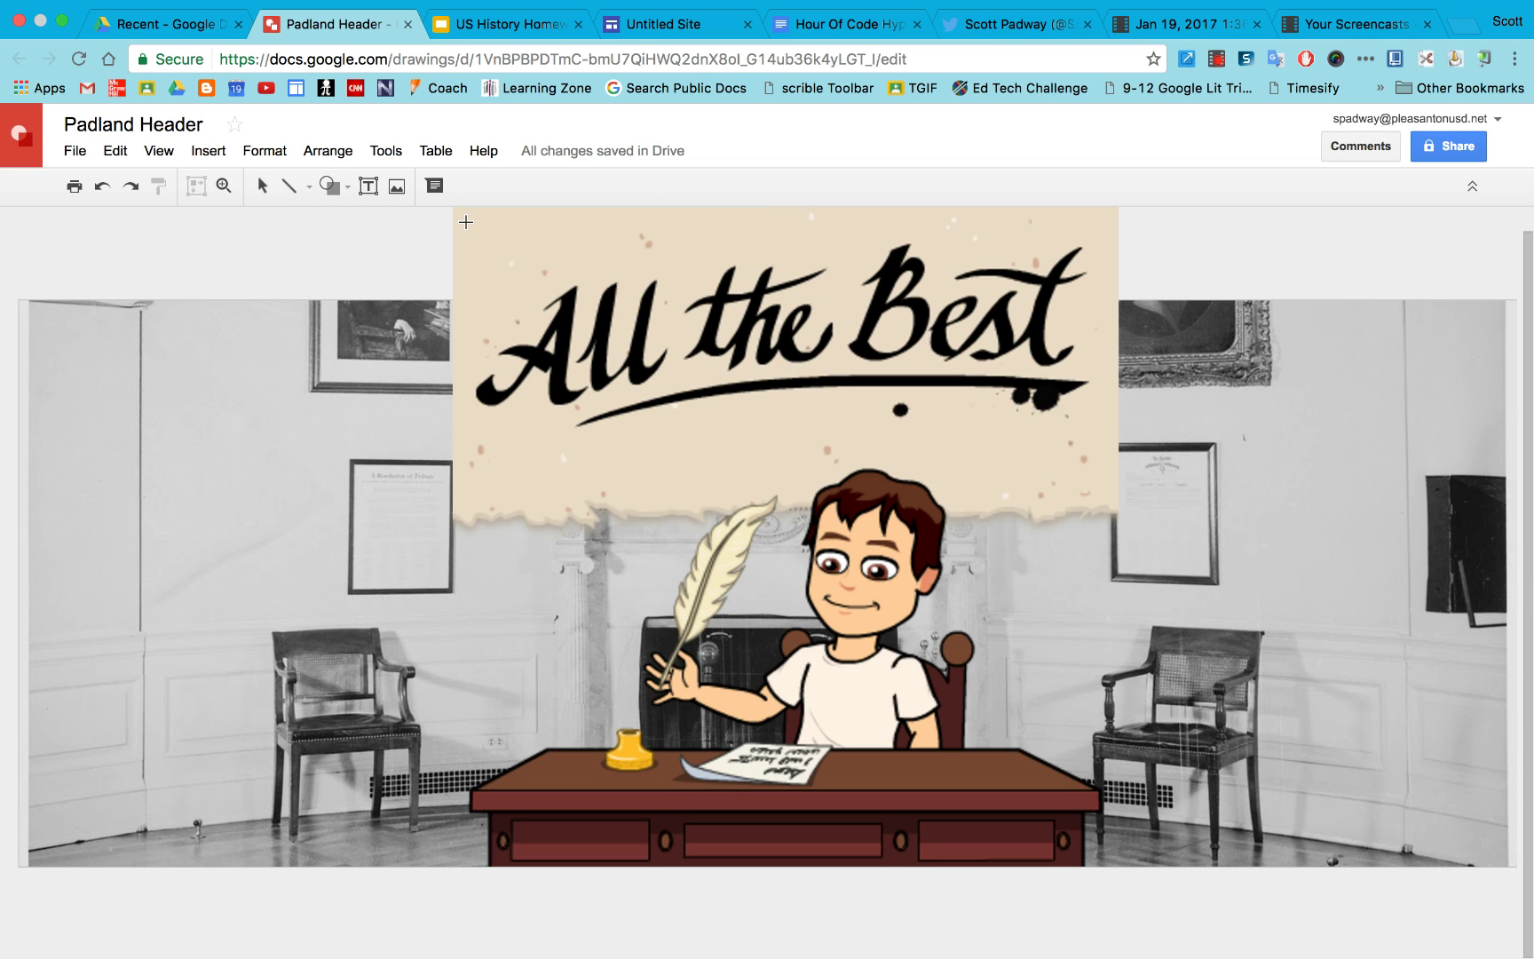
left_click_drag(458, 216, 1102, 468)
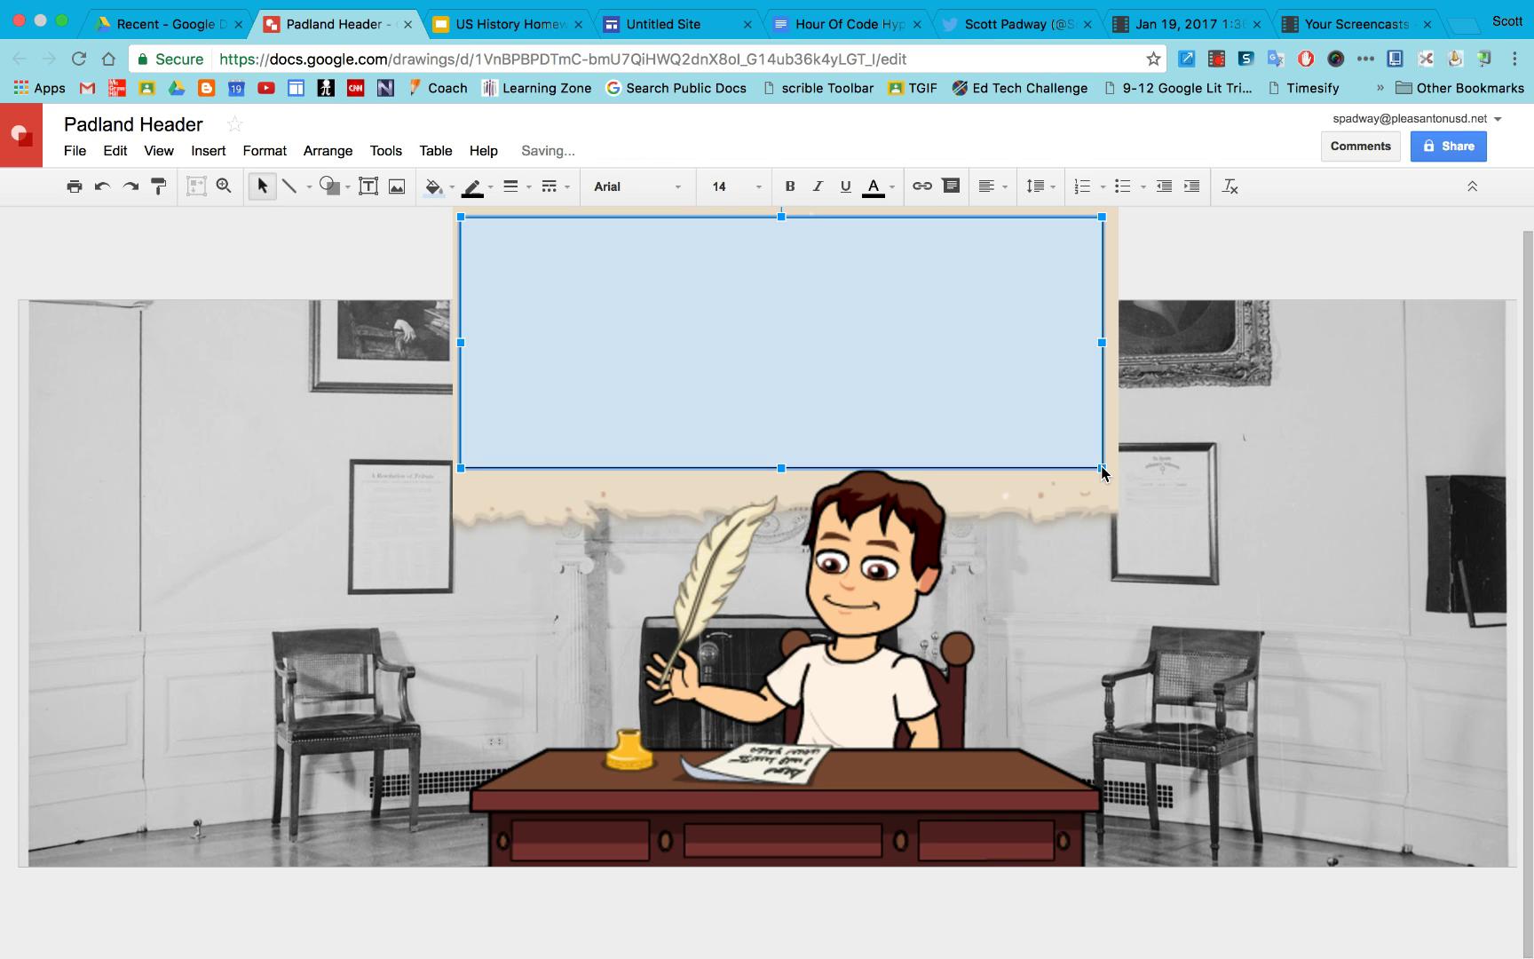
left_click(491, 188)
left_click(518, 228)
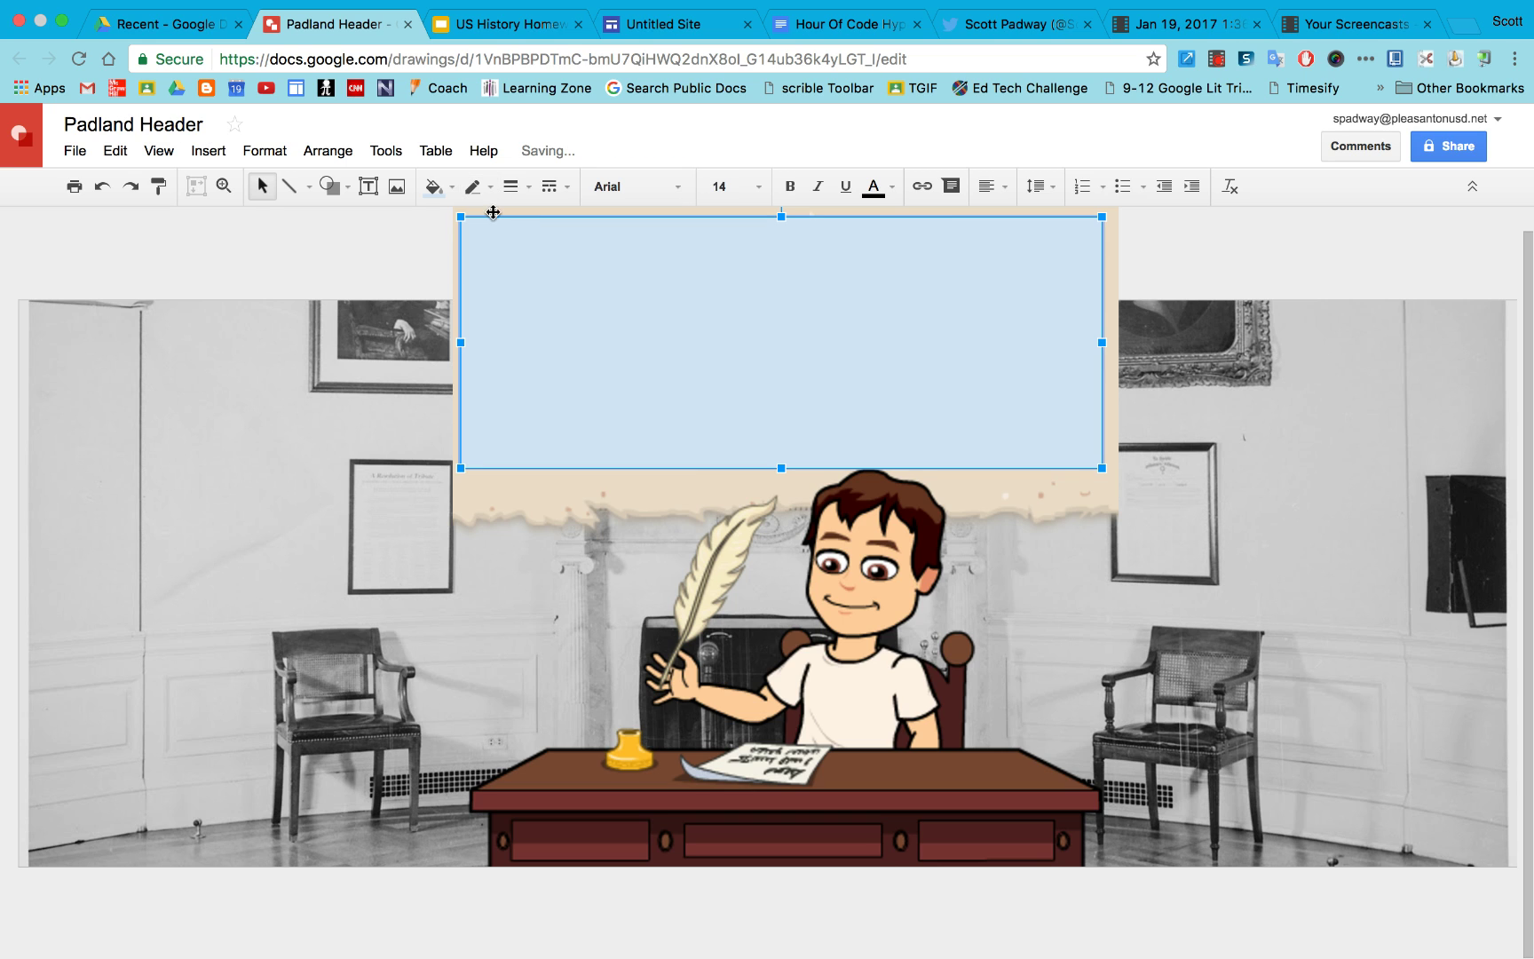
Step: Fill the rectangle covering the cartoon's lettering with the custom parchment colour #ebdcc7ff
left_click(451, 190)
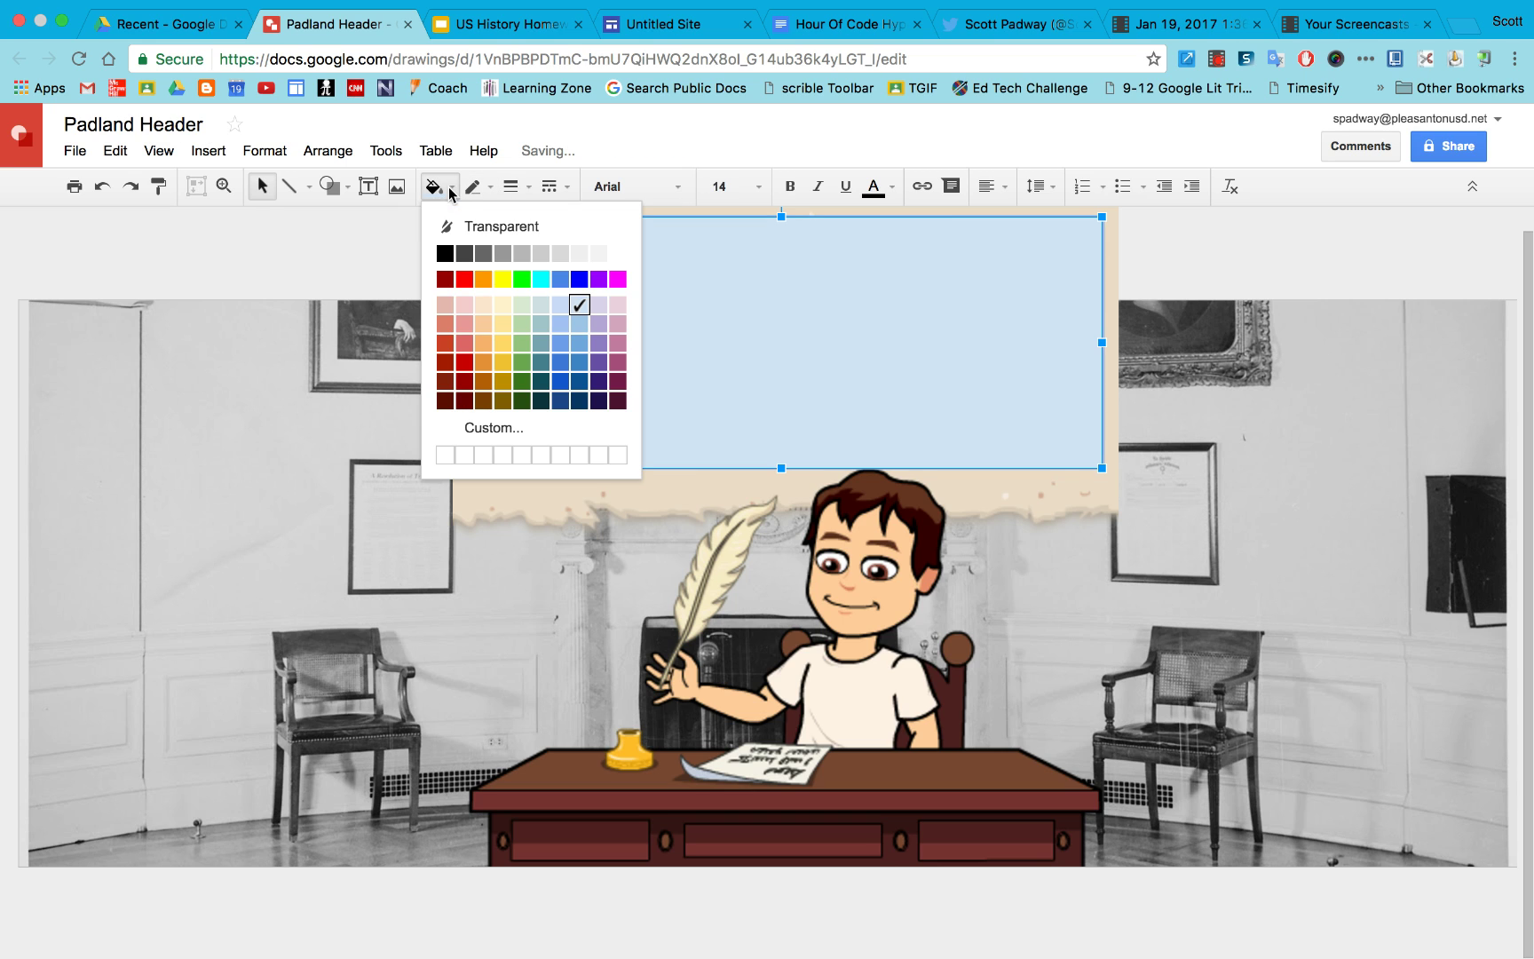
left_click(569, 427)
left_click(740, 434)
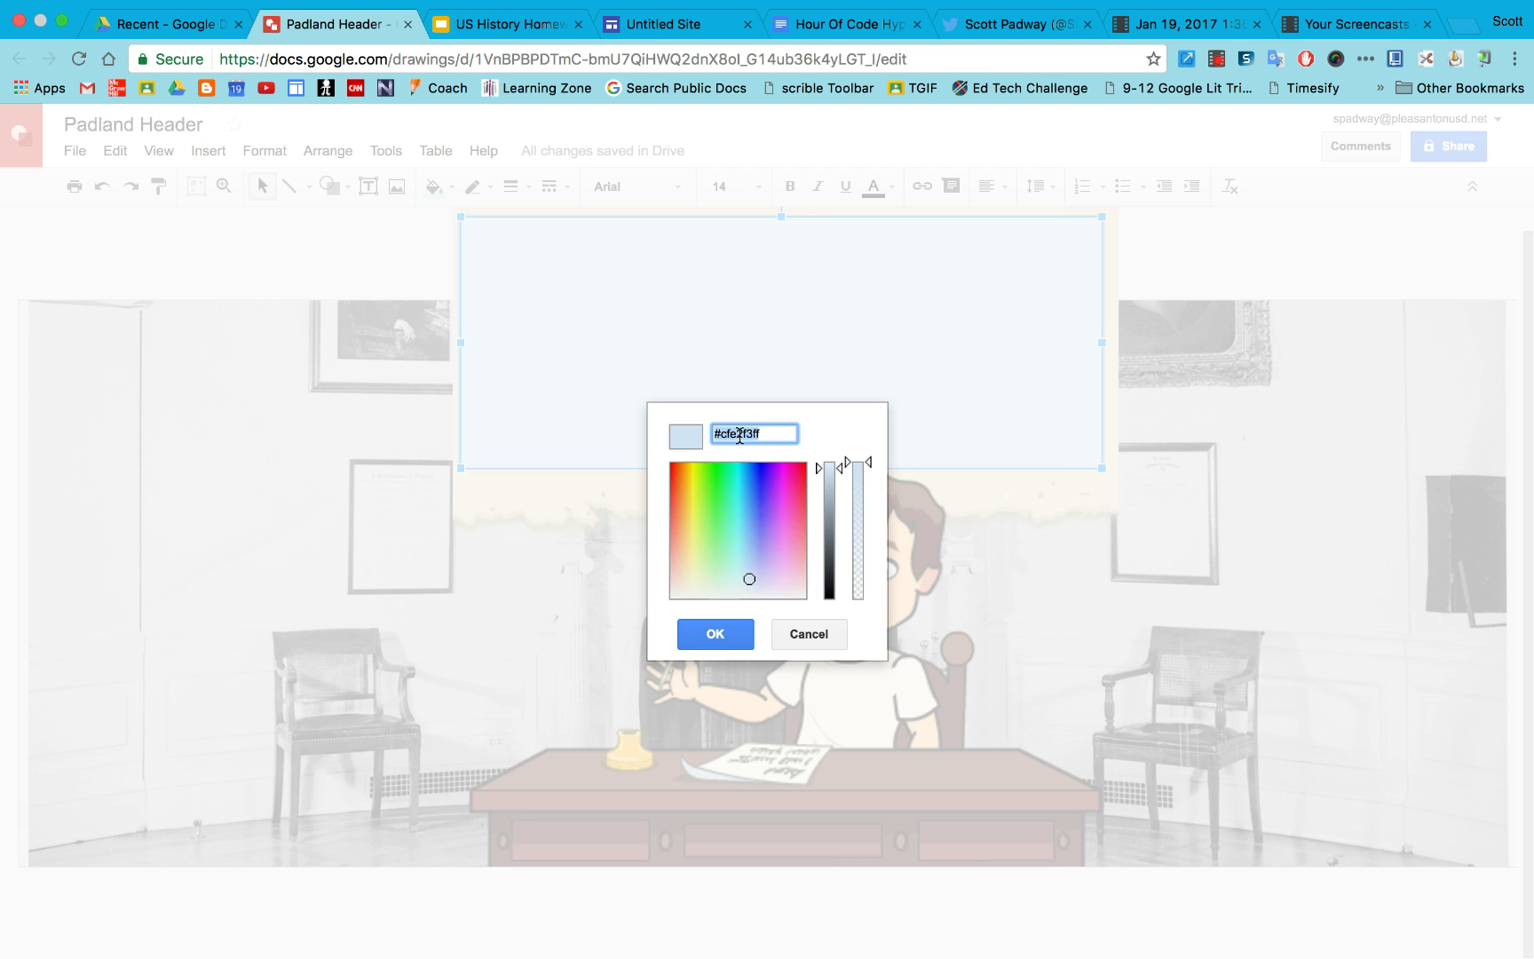
key("ctrl+a")
type("#ebdcc7ff")
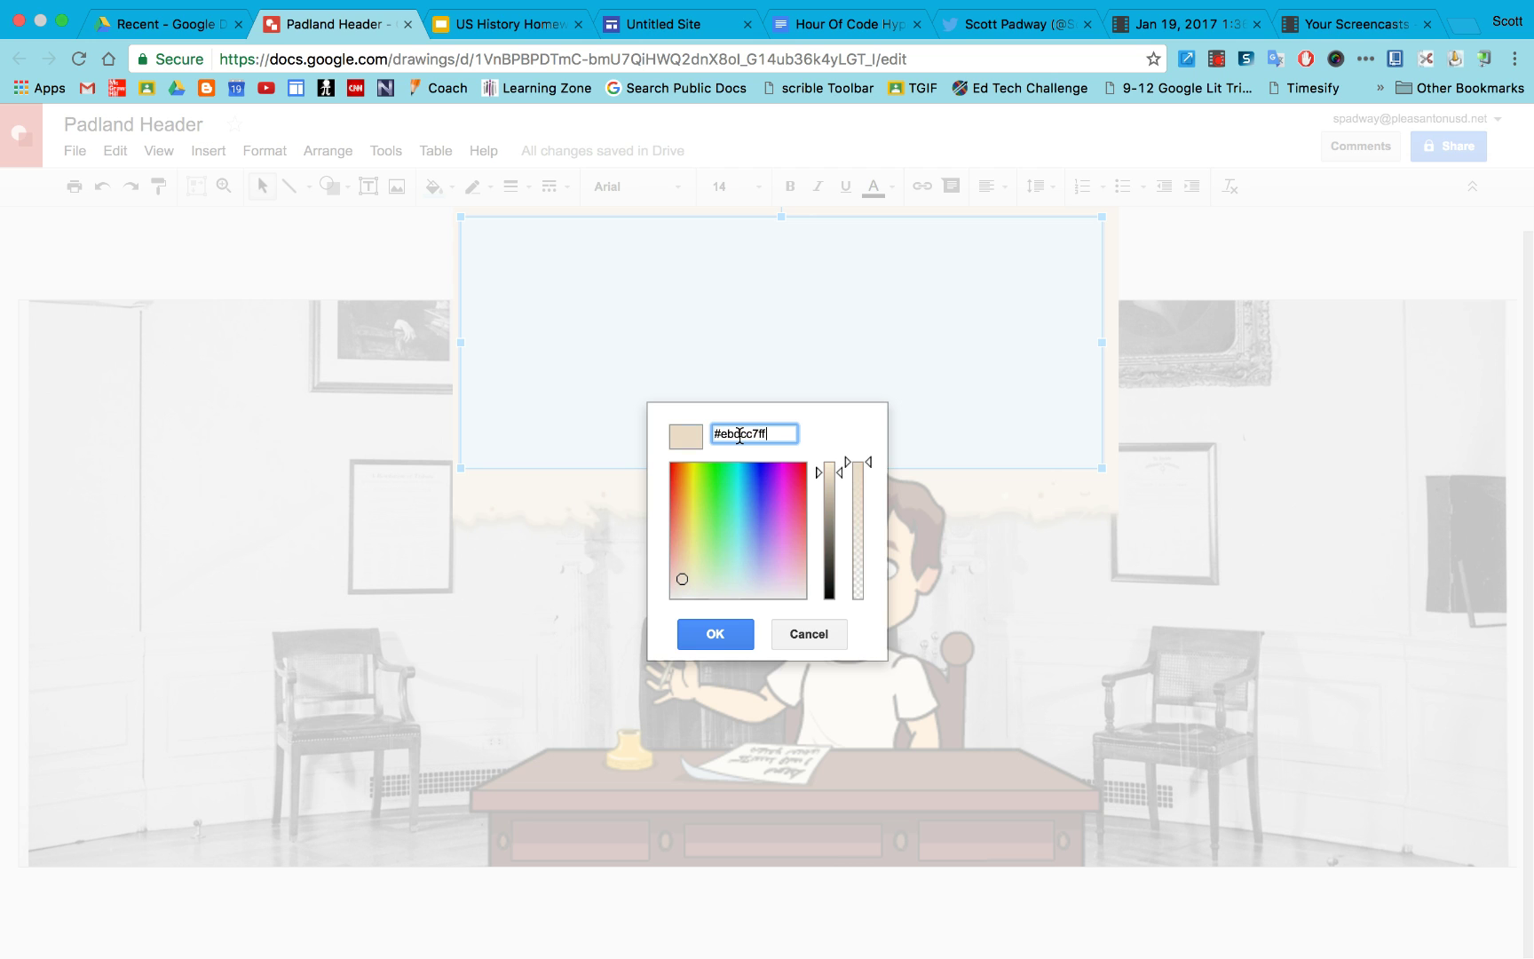
left_click(733, 635)
left_click(391, 278)
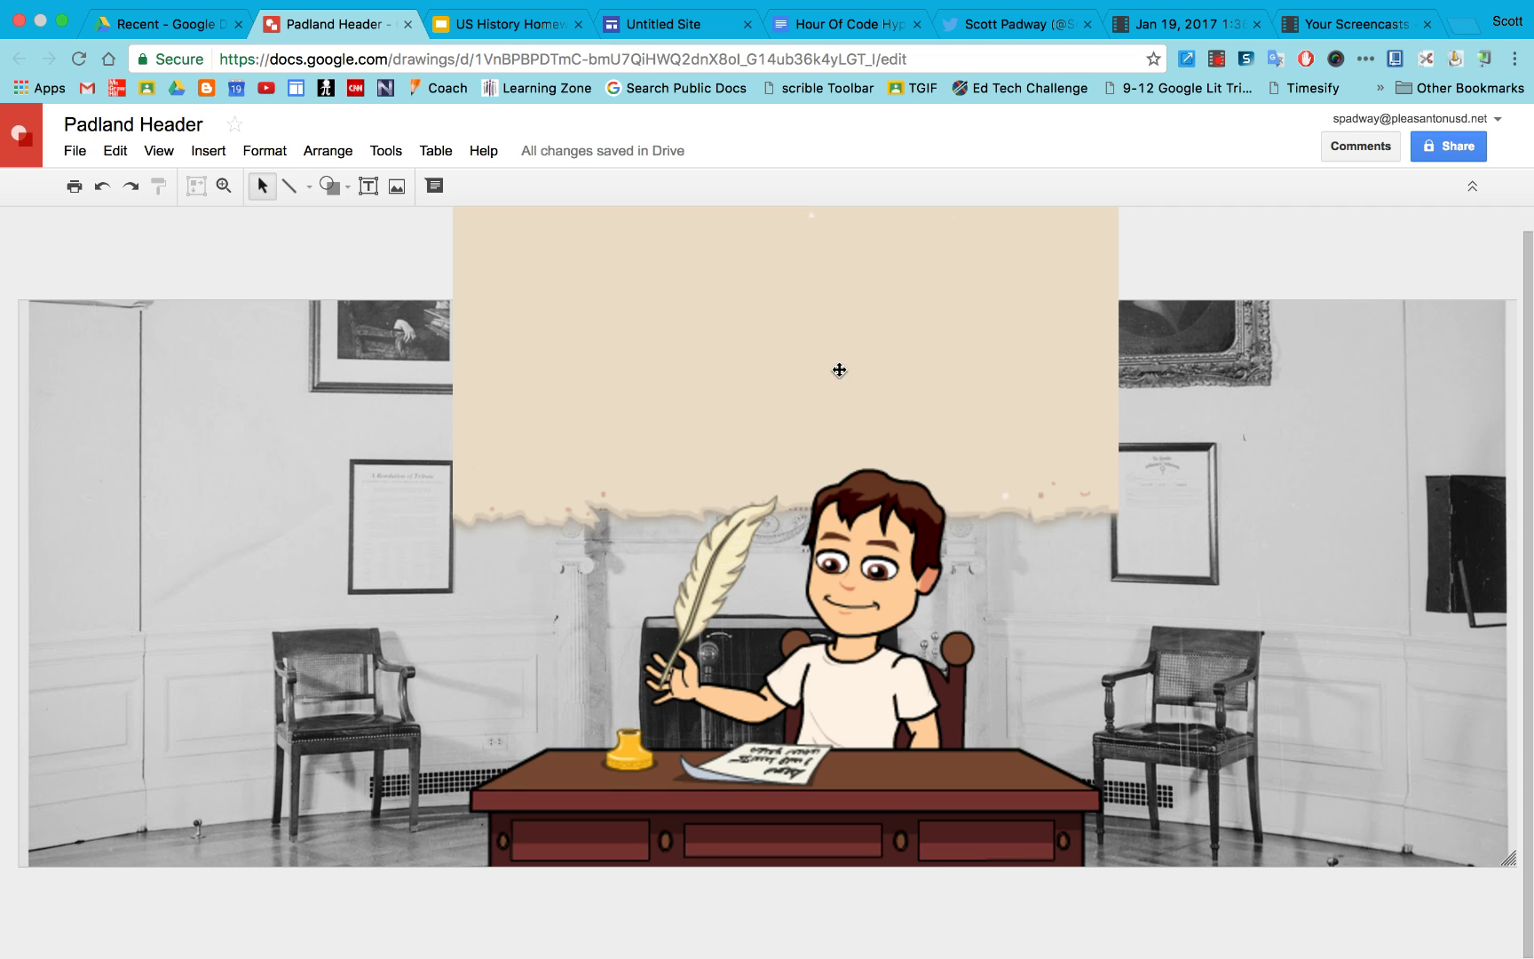
Step: Add a text box reading PADLAND across the upper part of the parchment
left_click(369, 188)
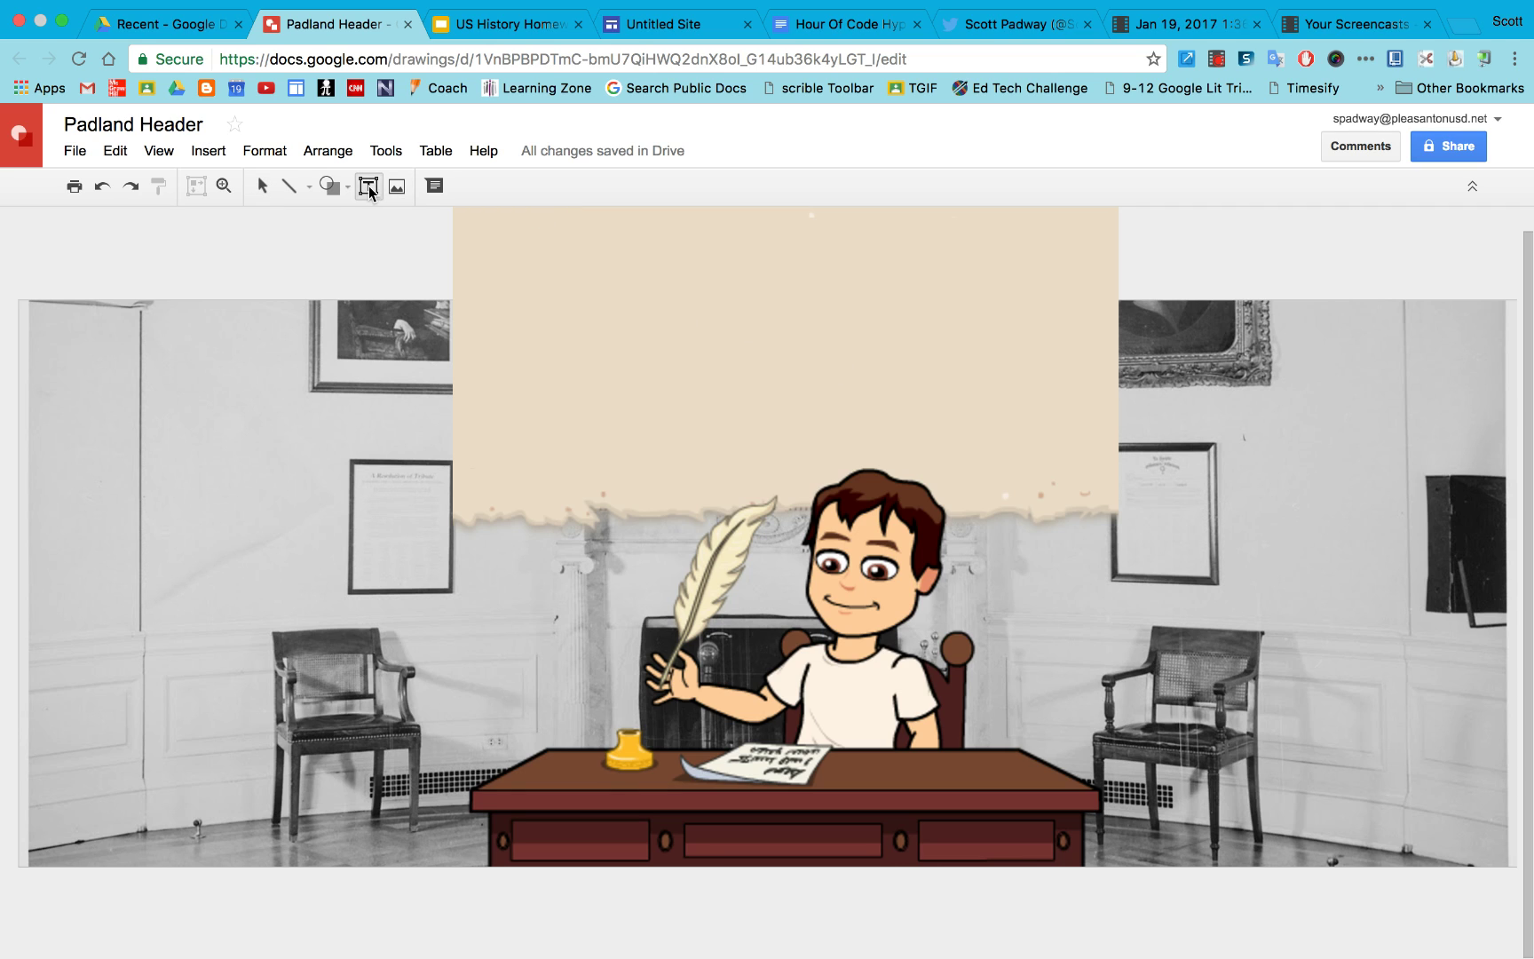
left_click_drag(504, 237, 1073, 430)
type("P")
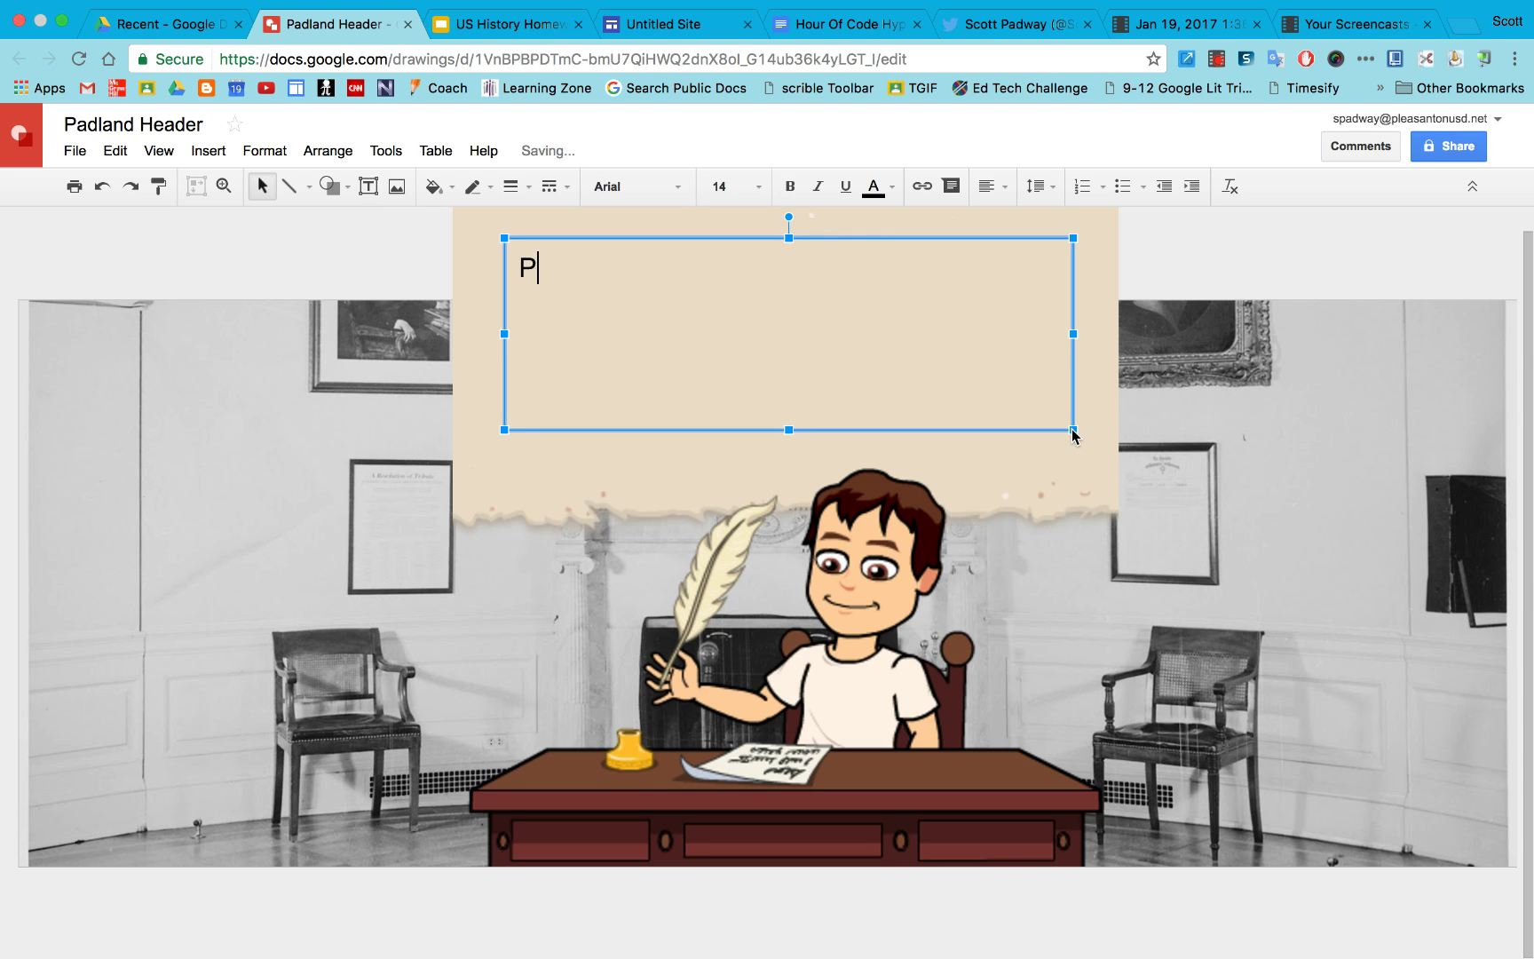
type("ADLAND")
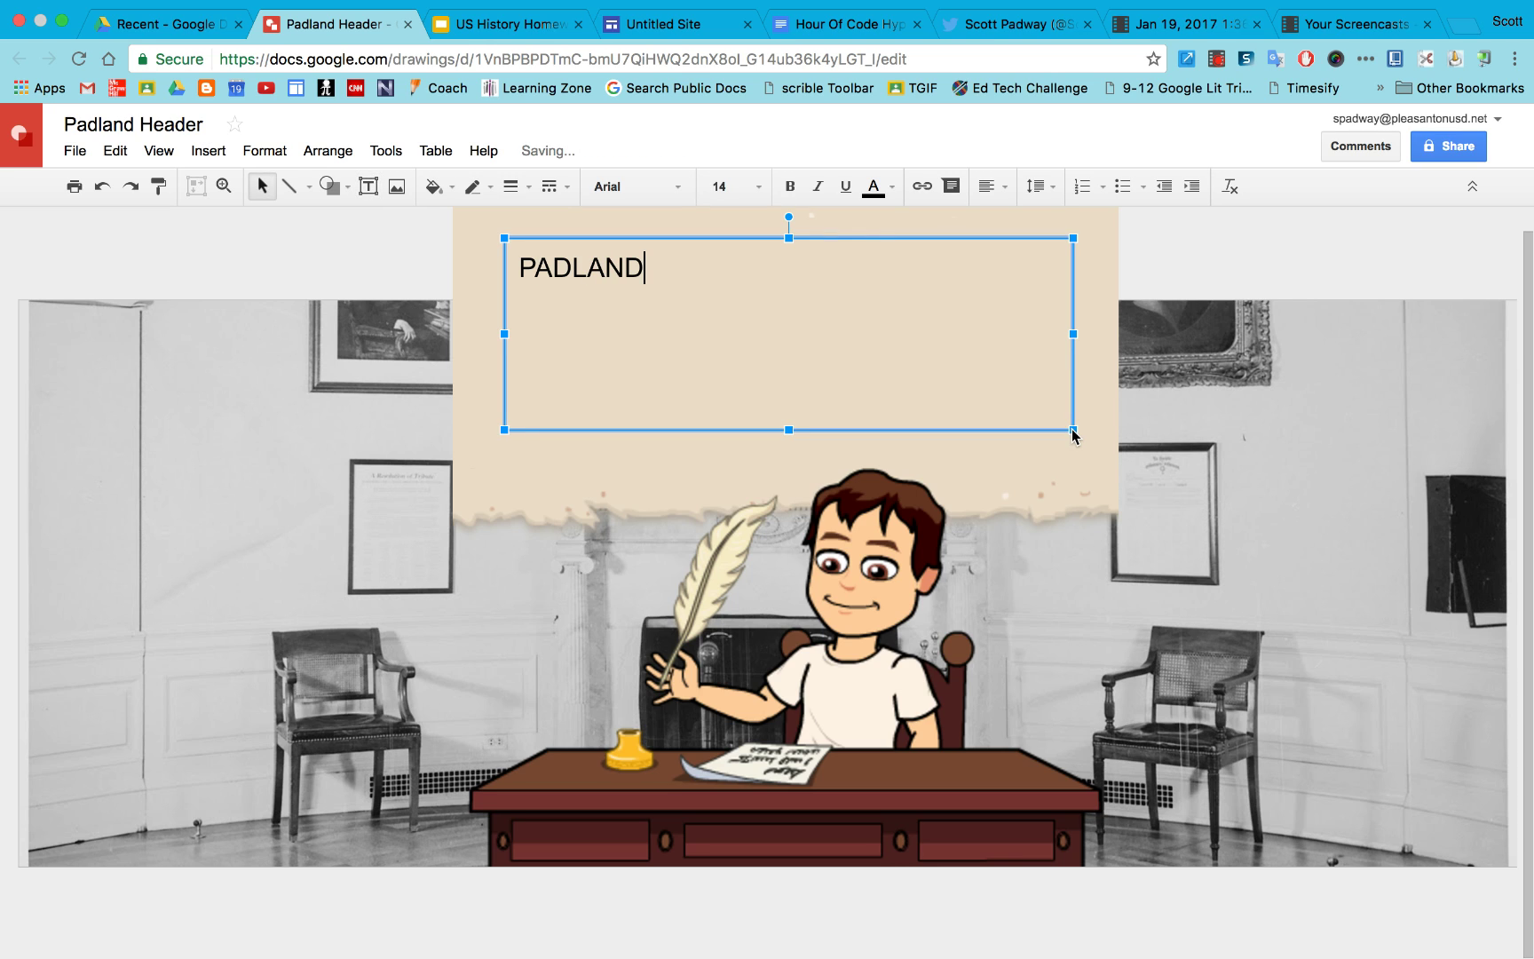
Step: Format the PADLAND text in the Original Surfer font at size 55
triple_click(619, 266)
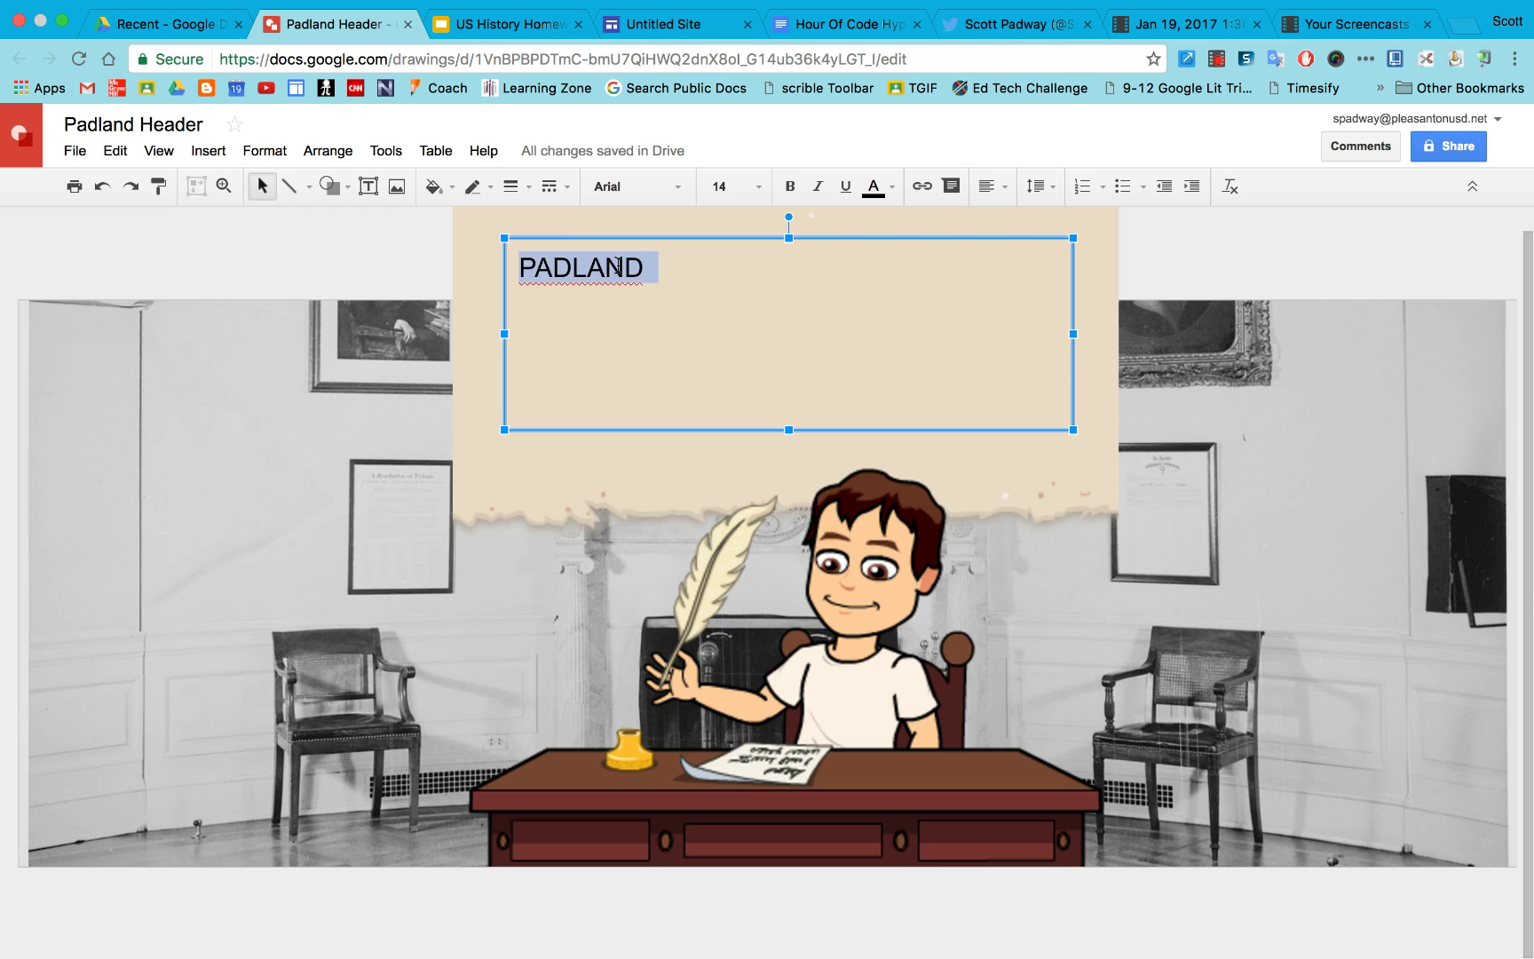
left_click(725, 187)
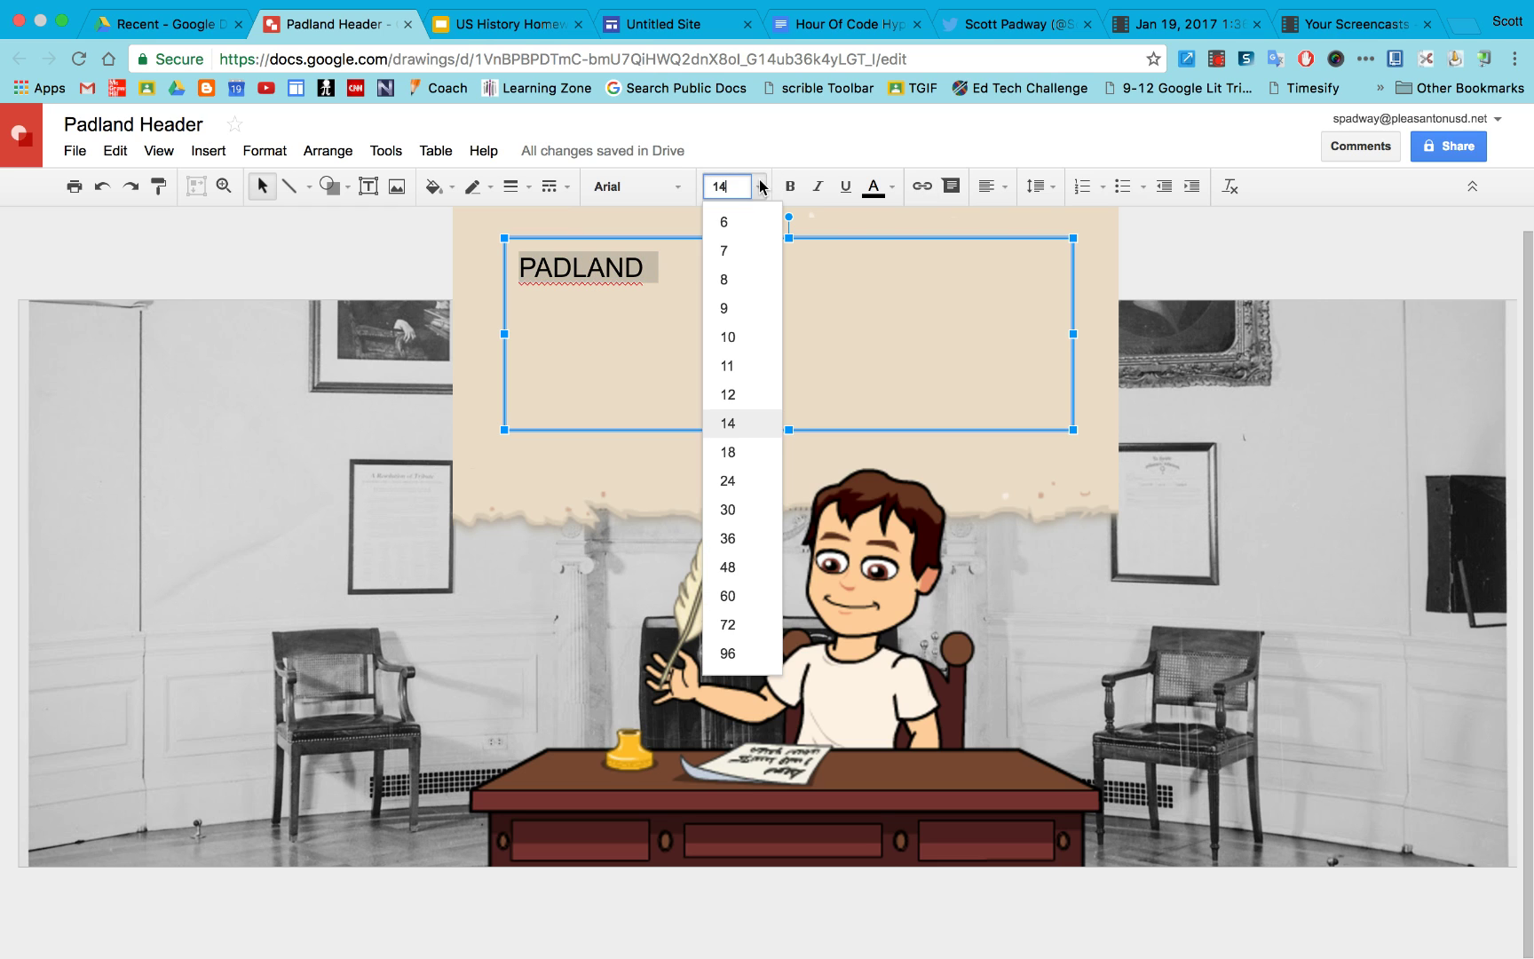
left_click(752, 600)
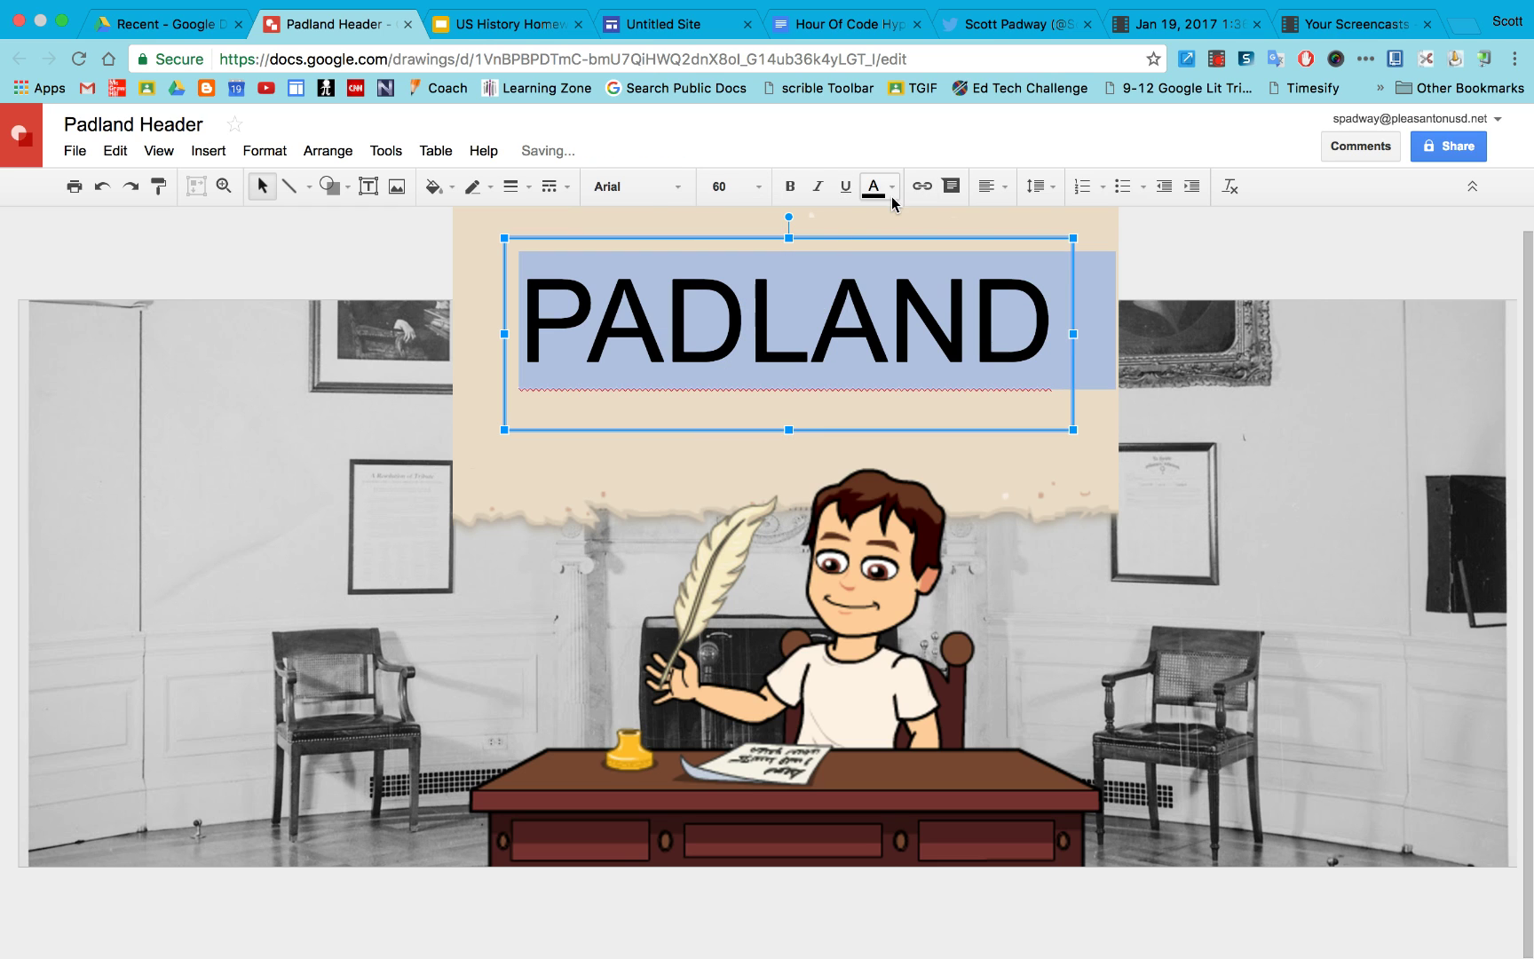
left_click(666, 188)
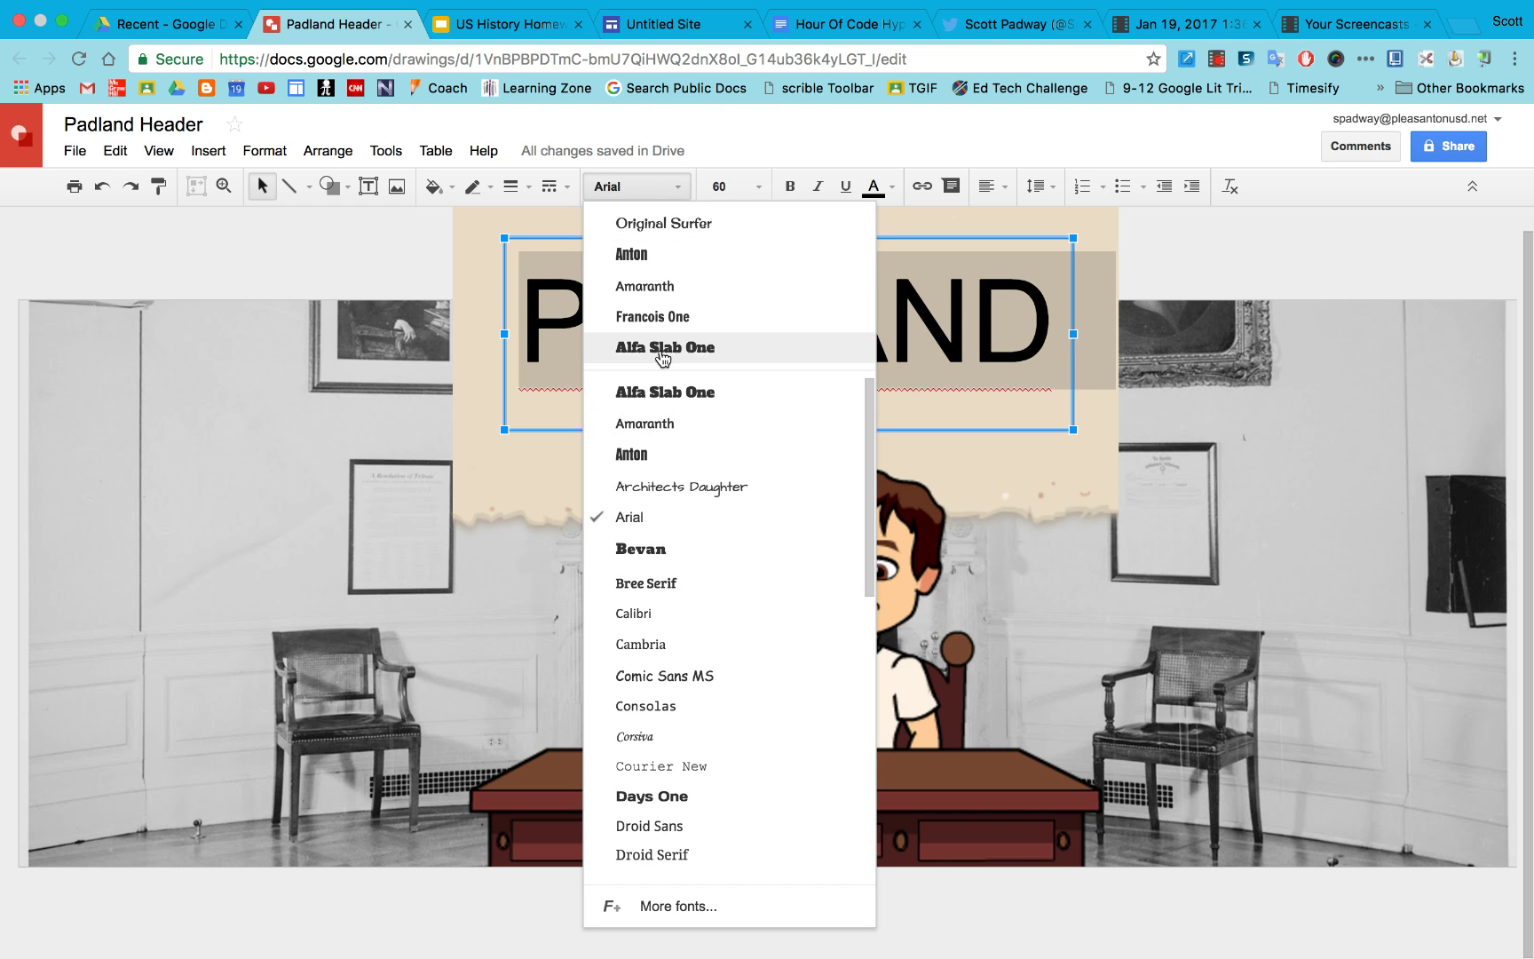
left_click(663, 226)
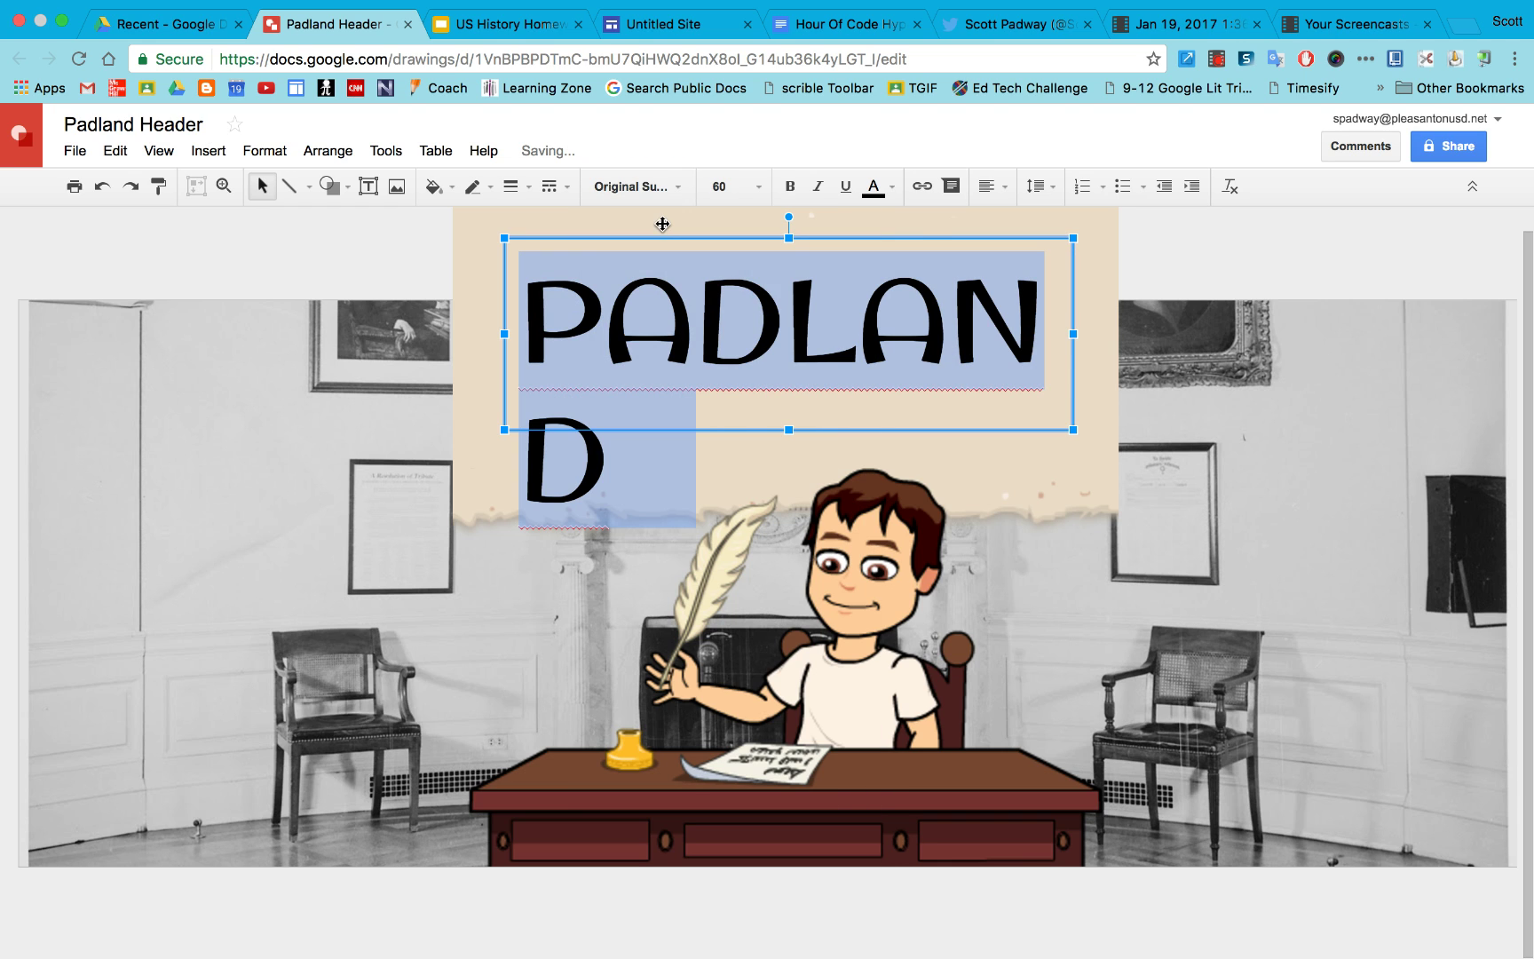
left_click(734, 186)
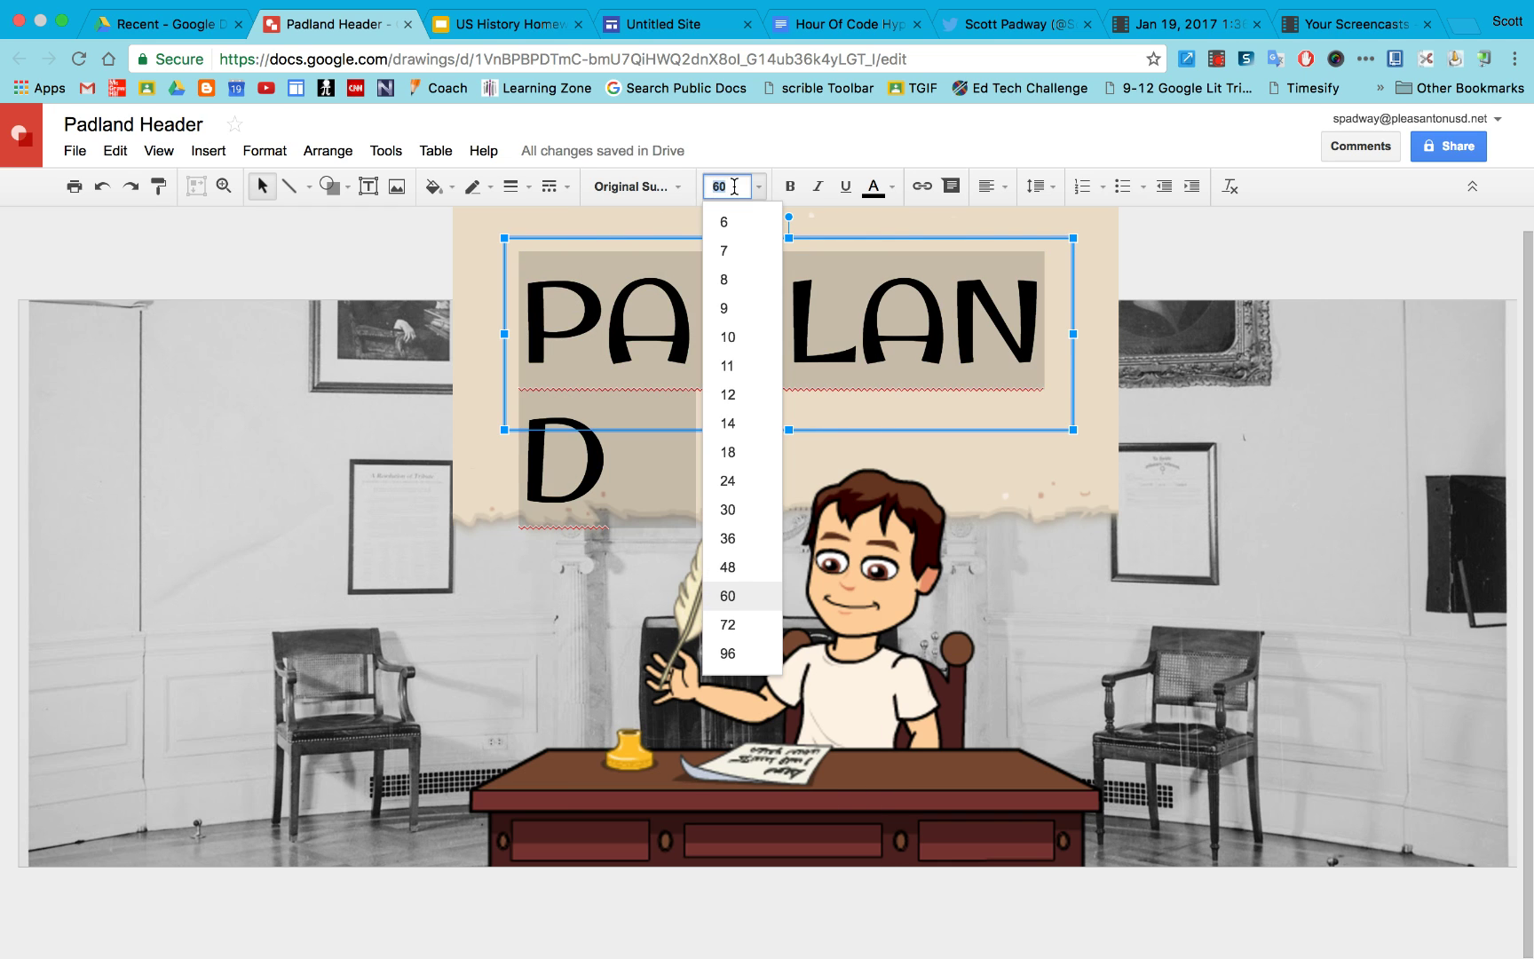
key("Return")
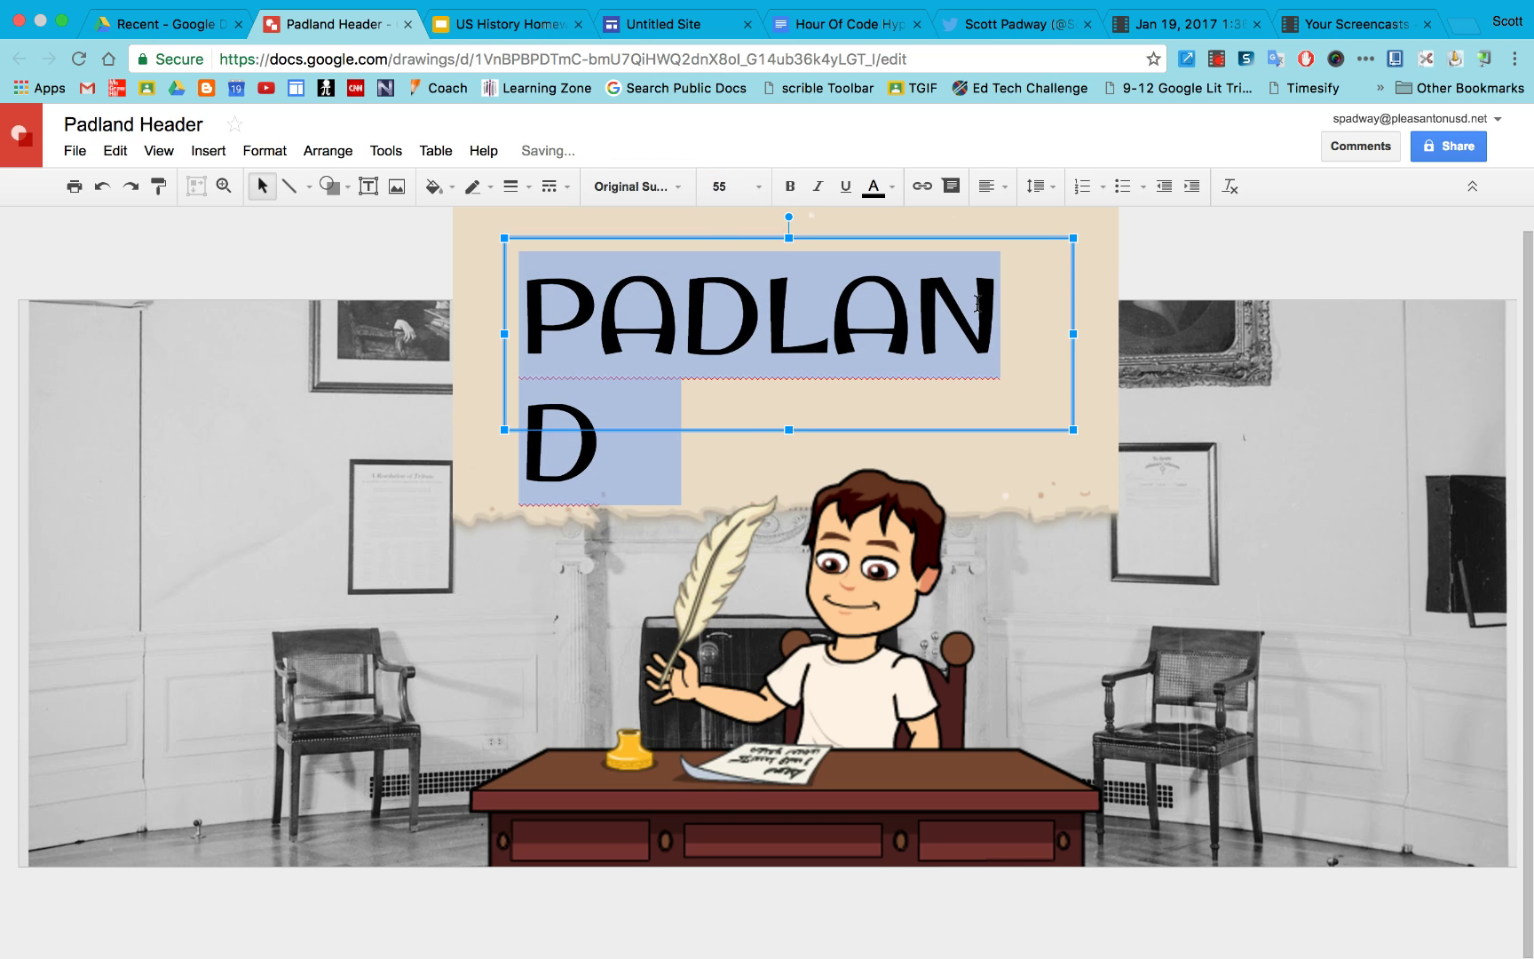
Step: Widen the text box so PADLAND fits on one line, and move it down onto the visible canvas area
left_click(1070, 336)
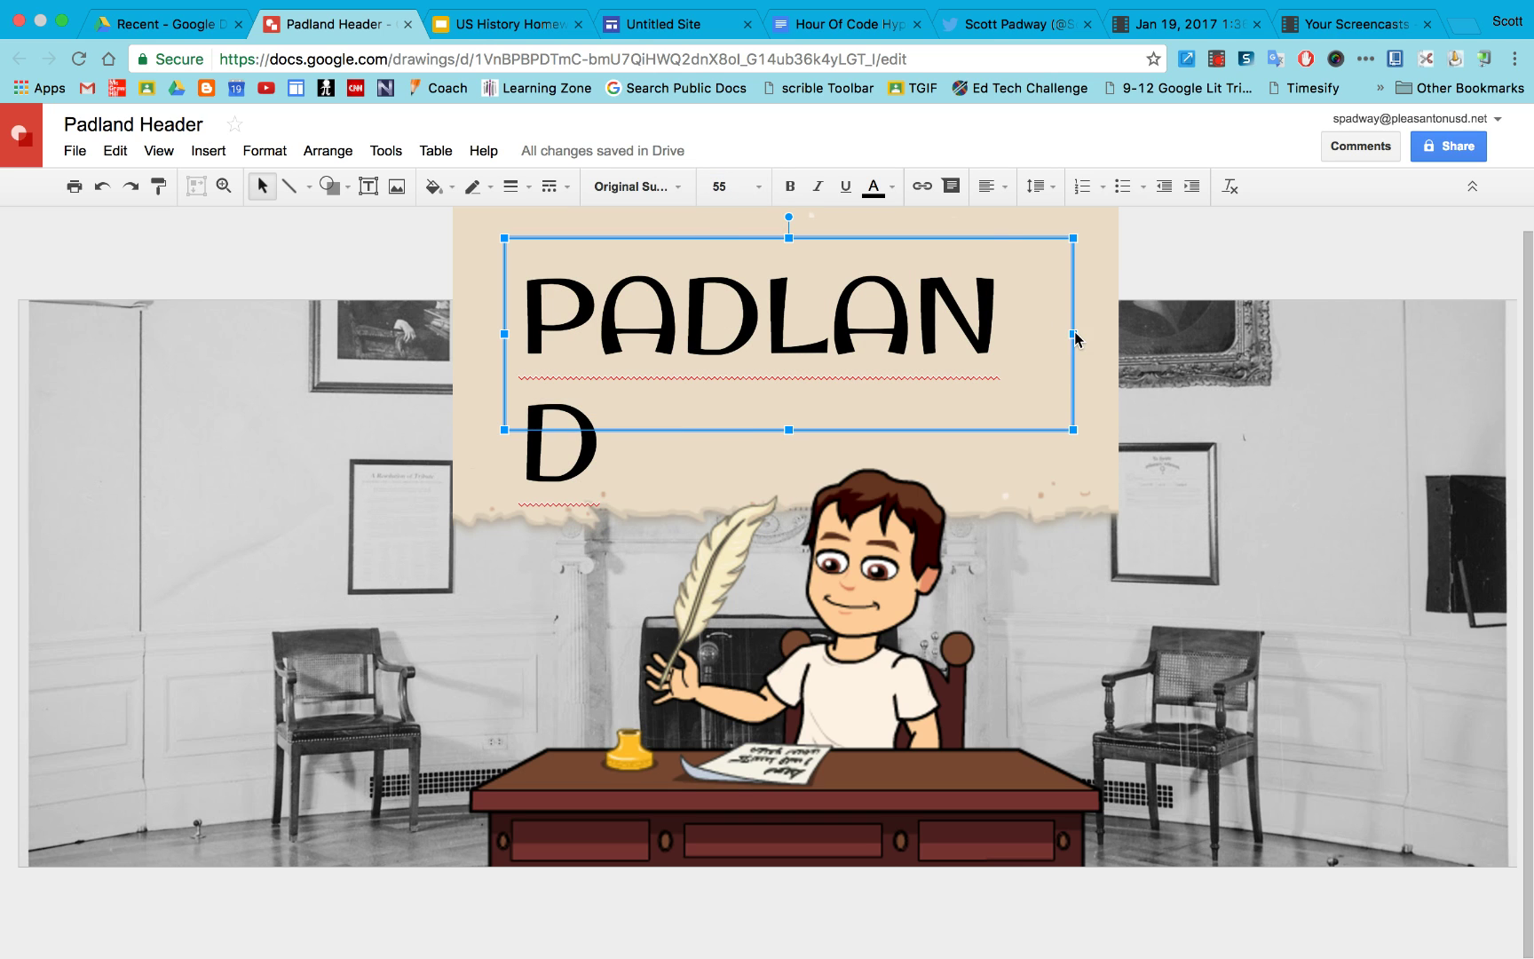
left_click_drag(1074, 334, 1094, 330)
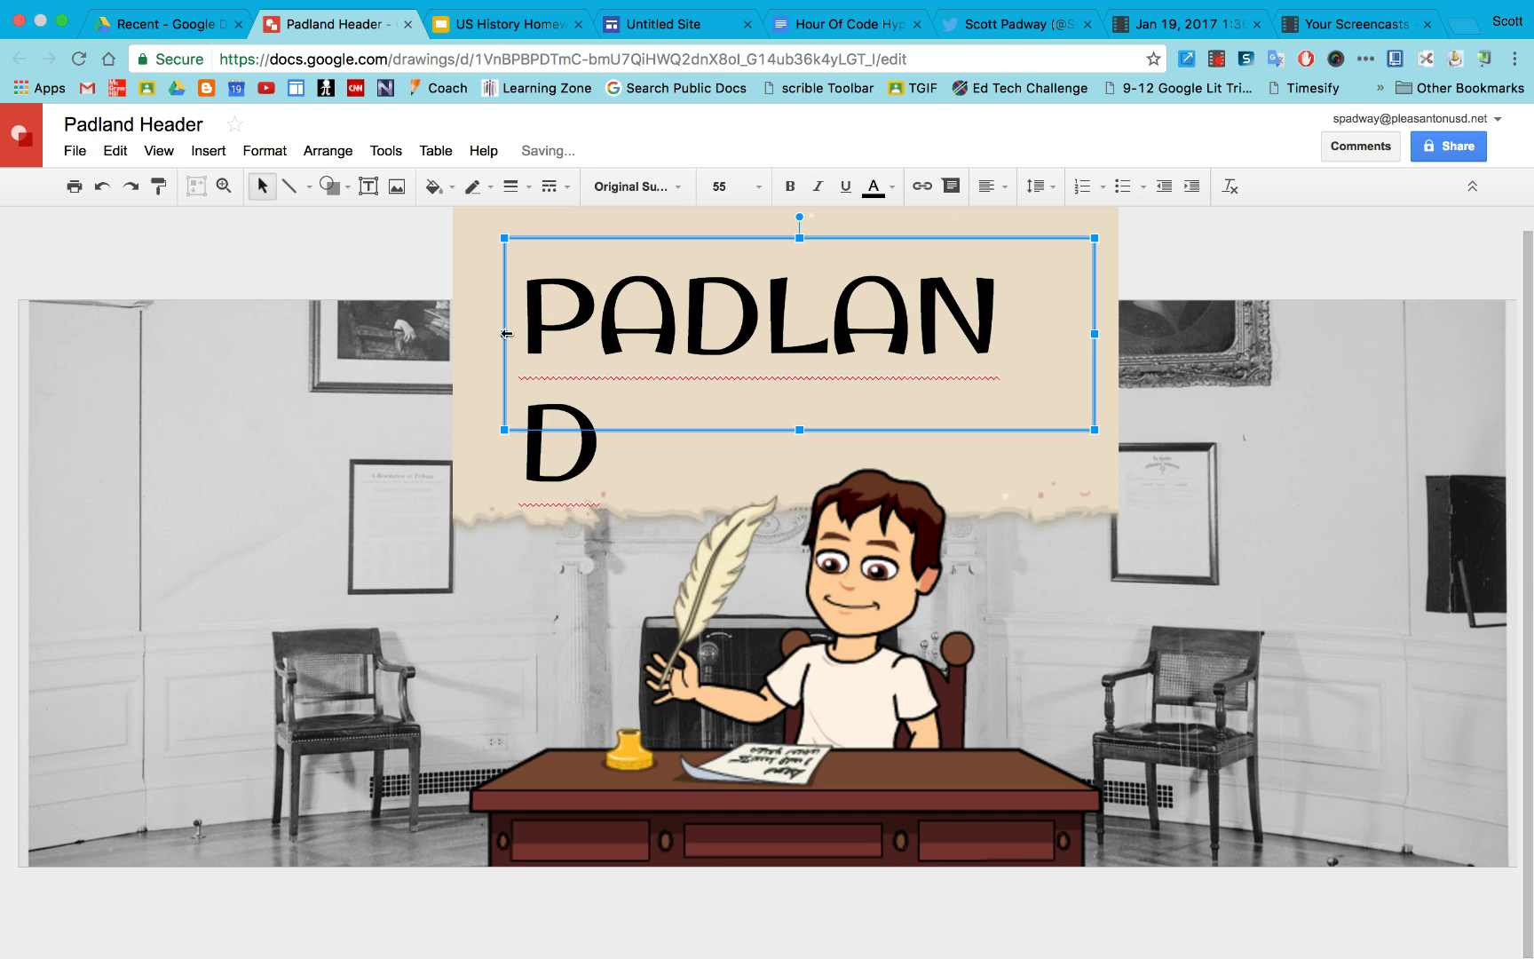
left_click_drag(506, 334, 469, 334)
left_click_drag(593, 238, 593, 302)
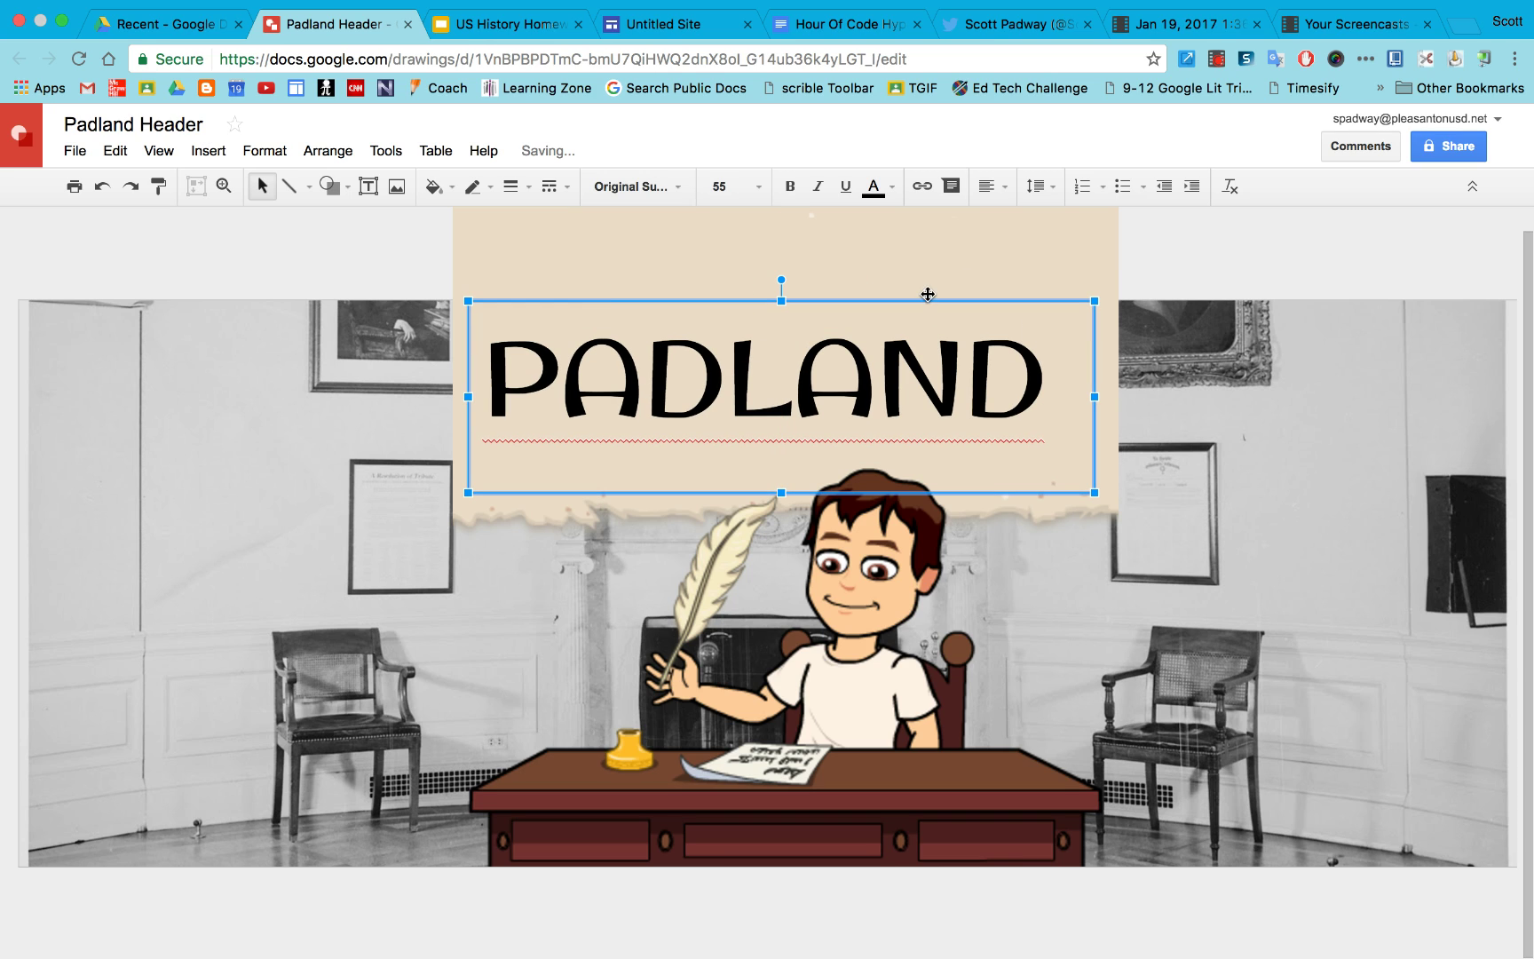
left_click_drag(935, 299, 959, 300)
Step: Change the PADLAND lettering to the Amaranth font and centre it within its text box
double_click(936, 342)
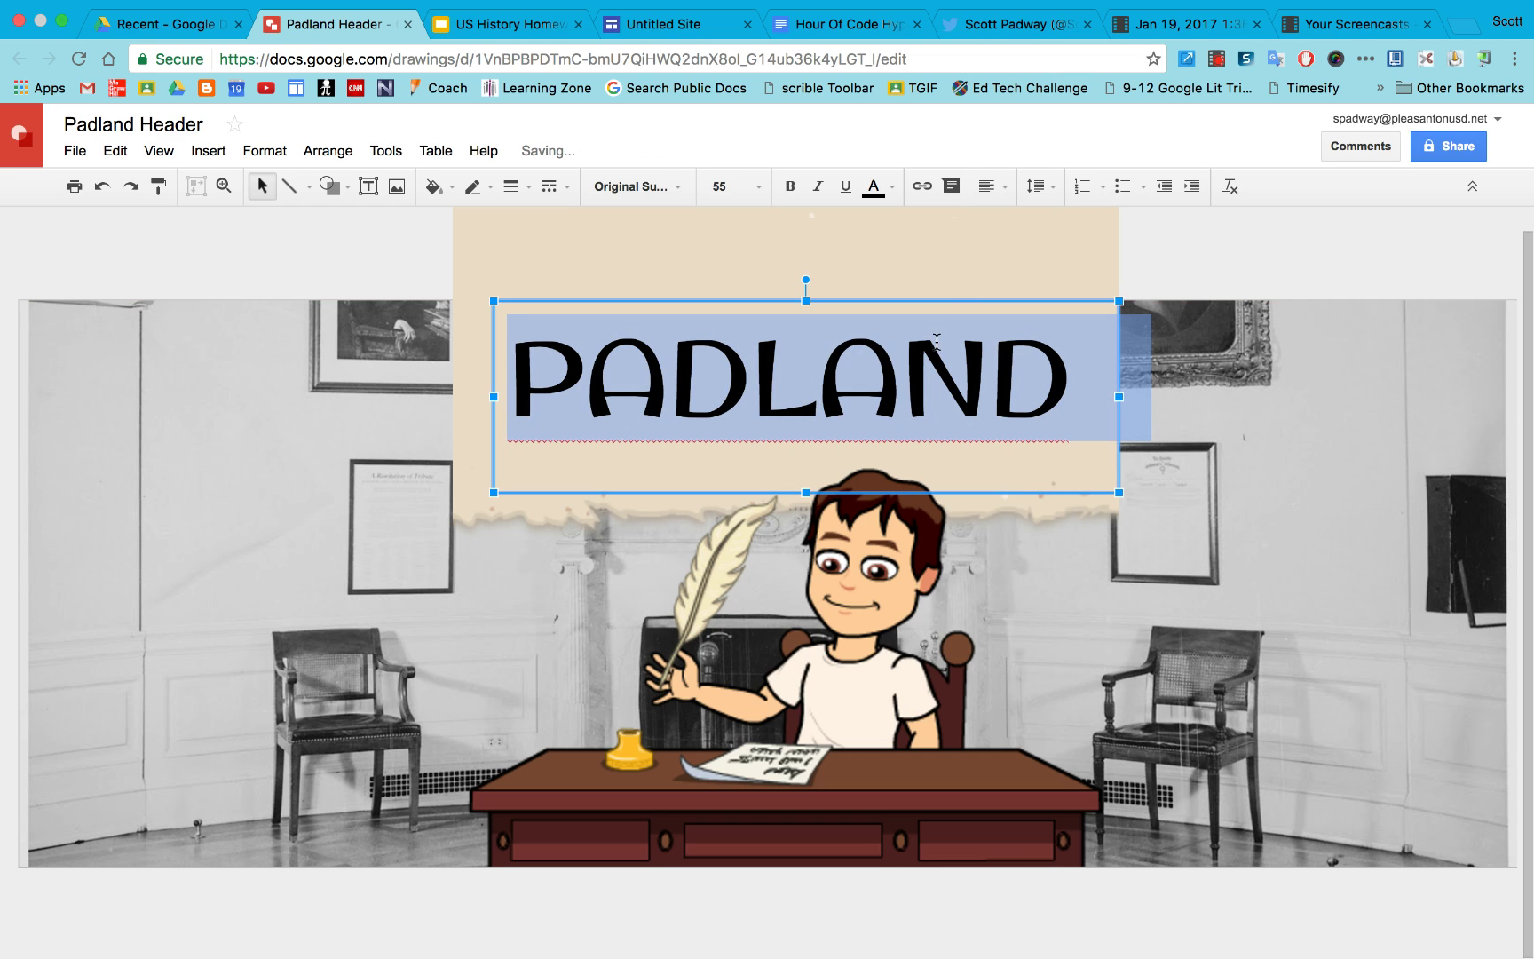
left_click(679, 186)
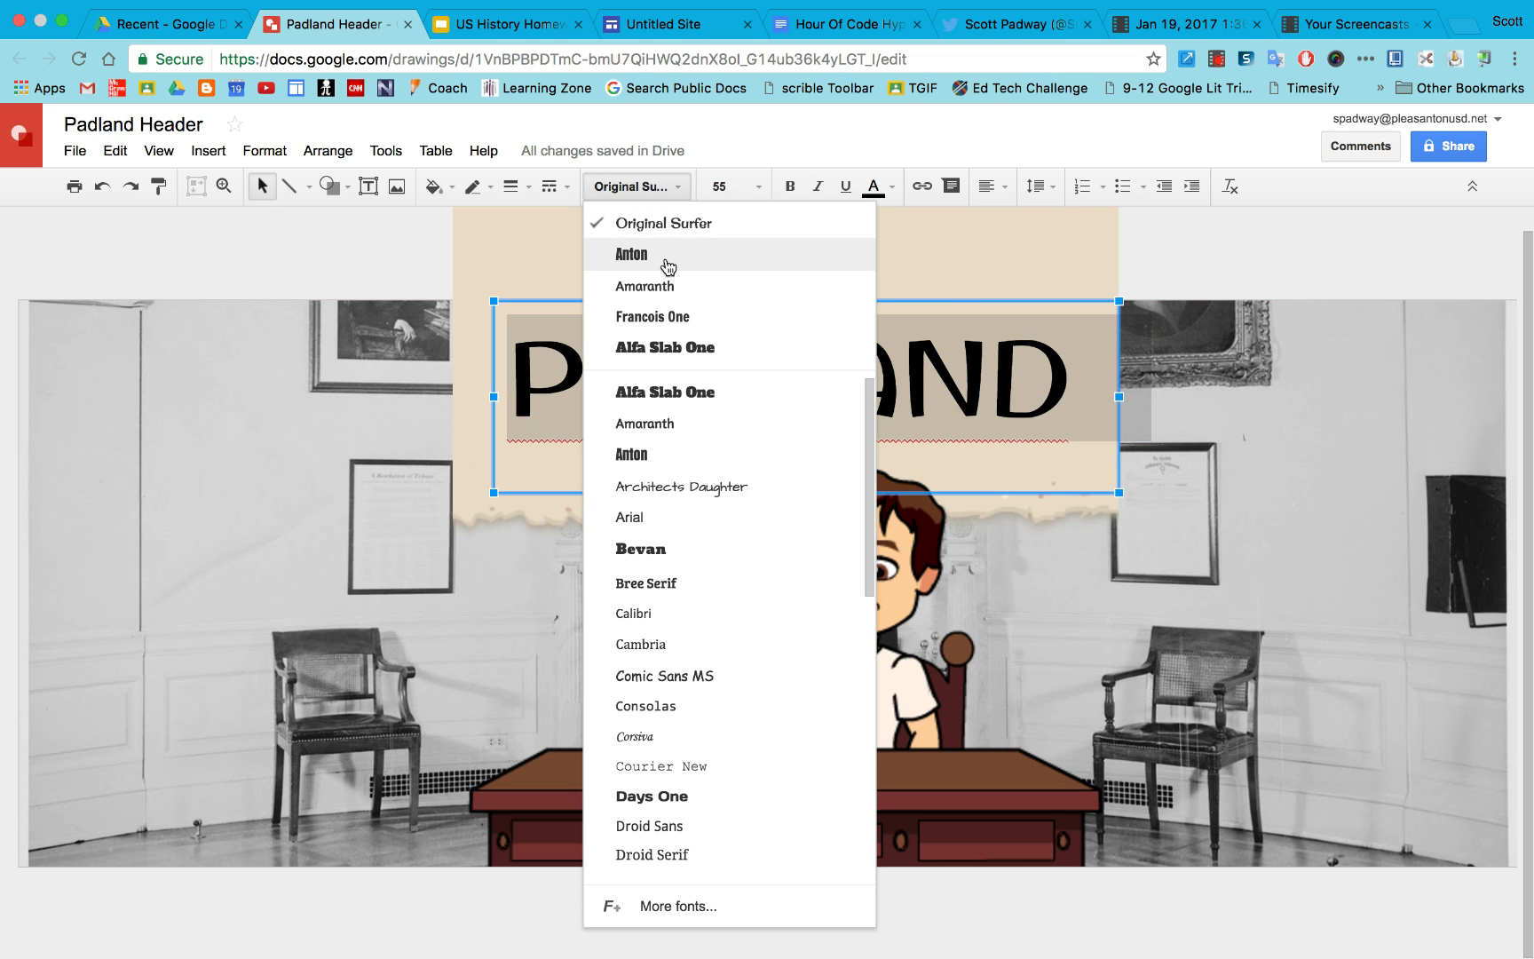
left_click(664, 424)
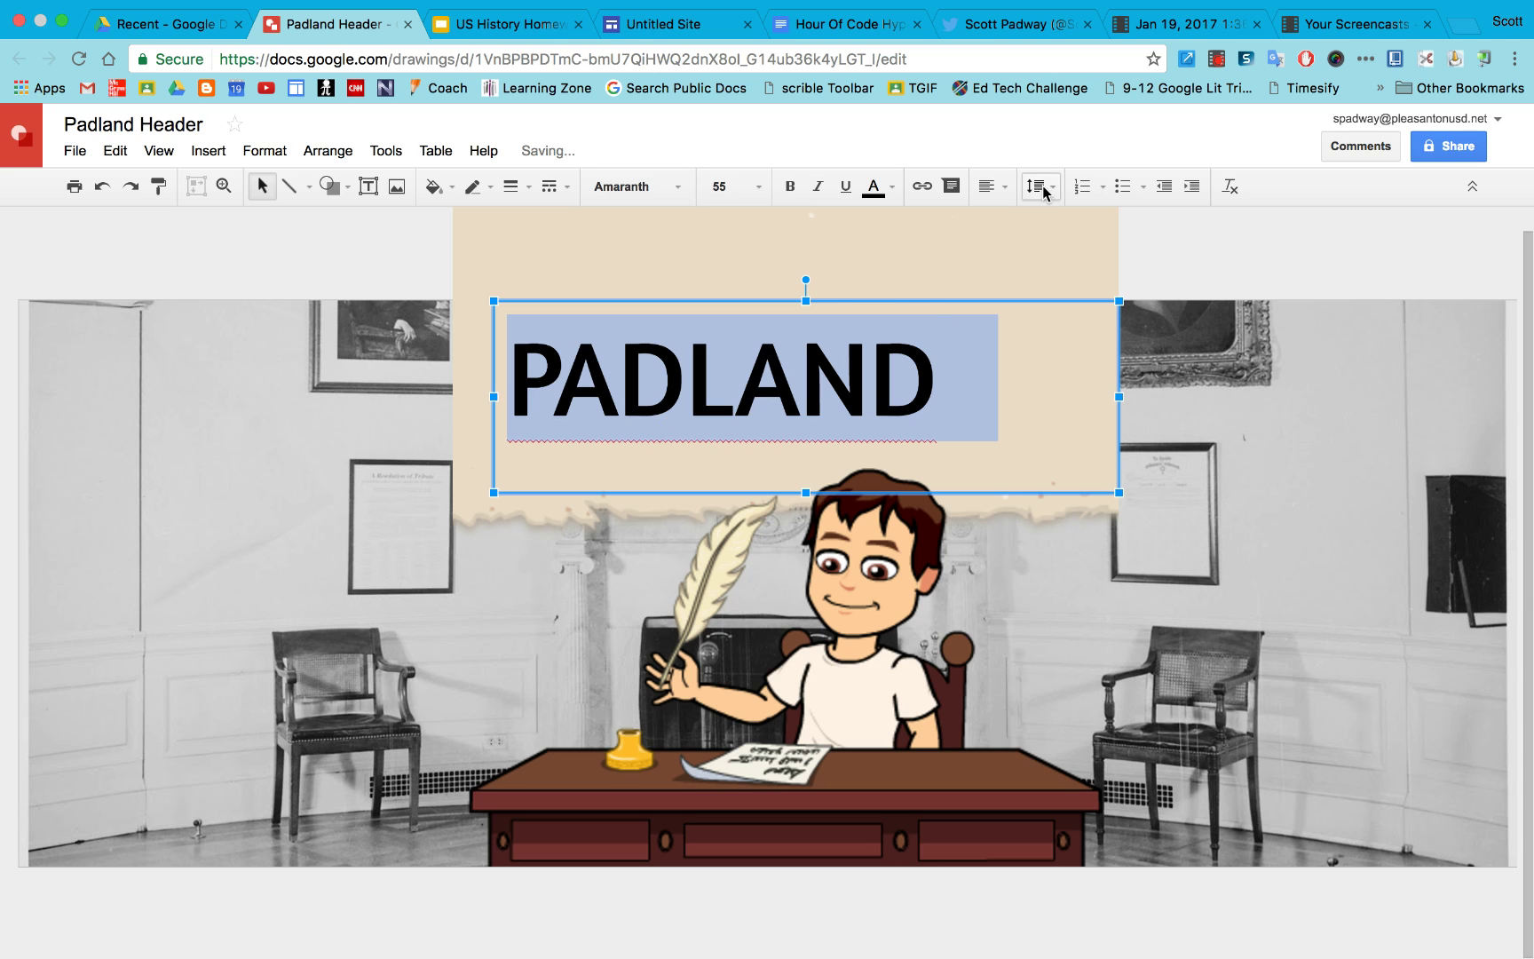
left_click(996, 191)
left_click(1012, 218)
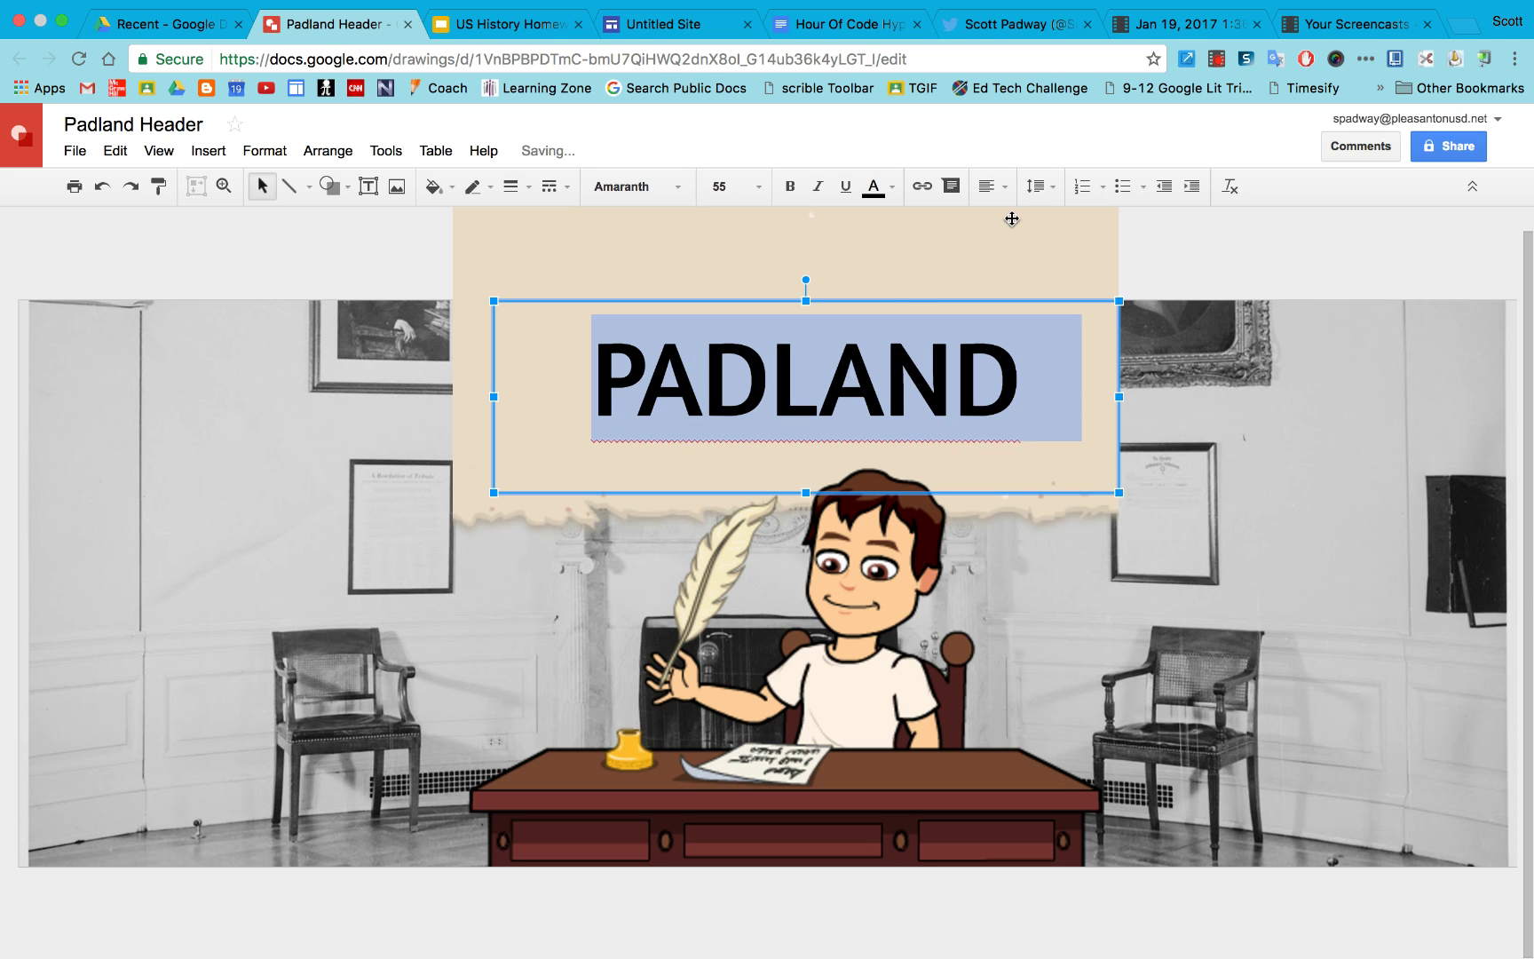
Step: Extend the PADLAND text box to the parchment's left edge so it spans the full parchment width
left_click(493, 396)
left_click_drag(493, 396, 453, 396)
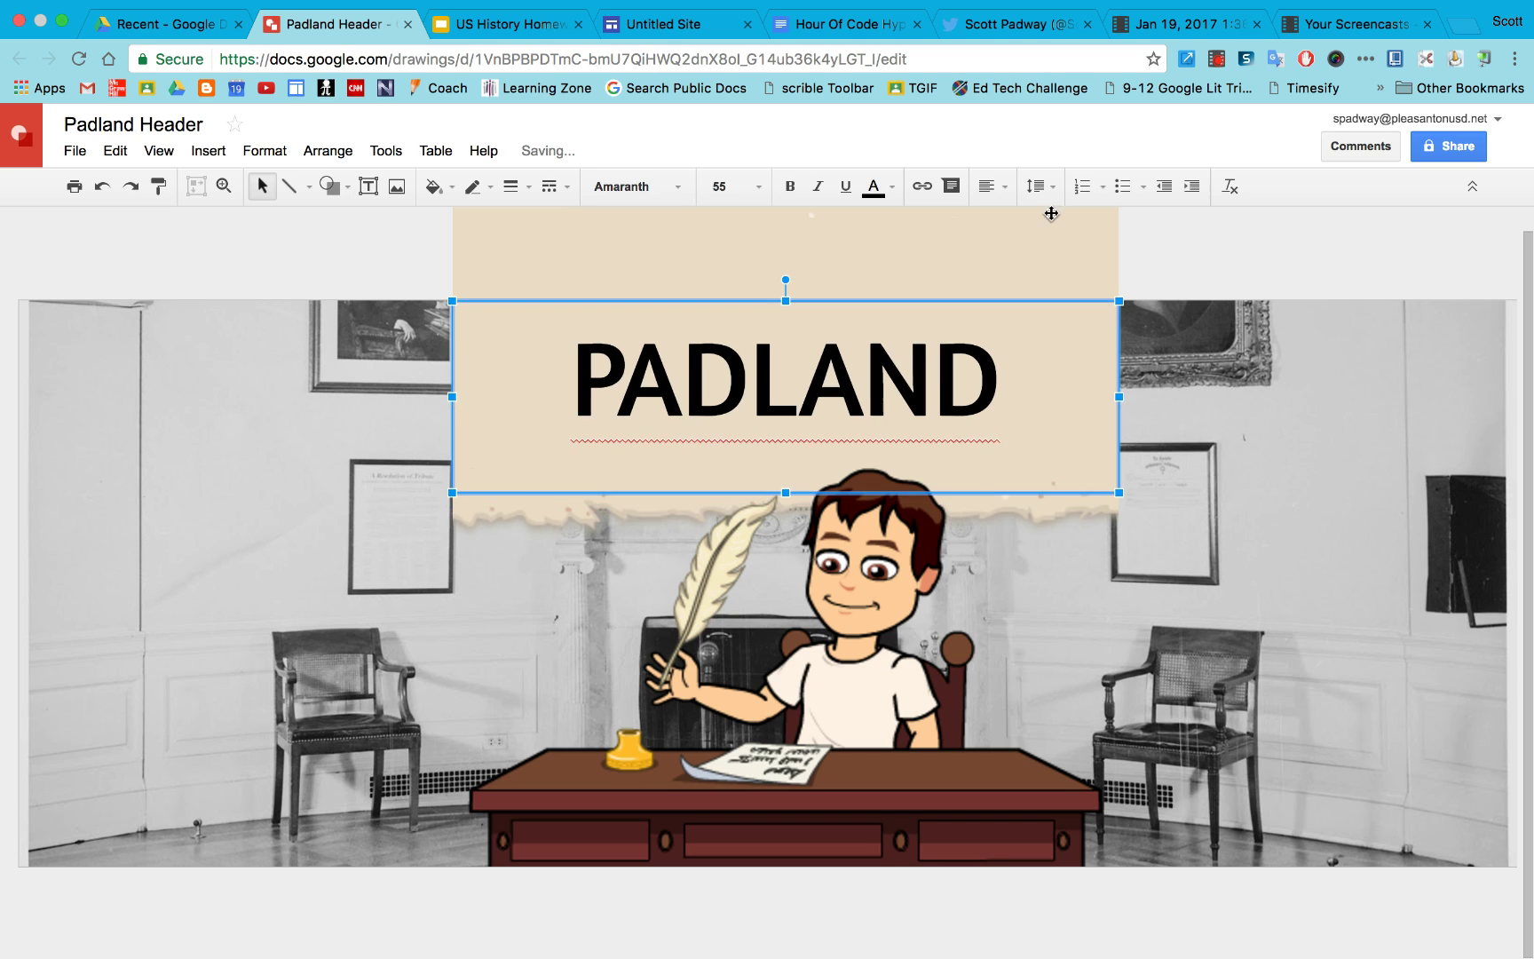
left_click(1161, 259)
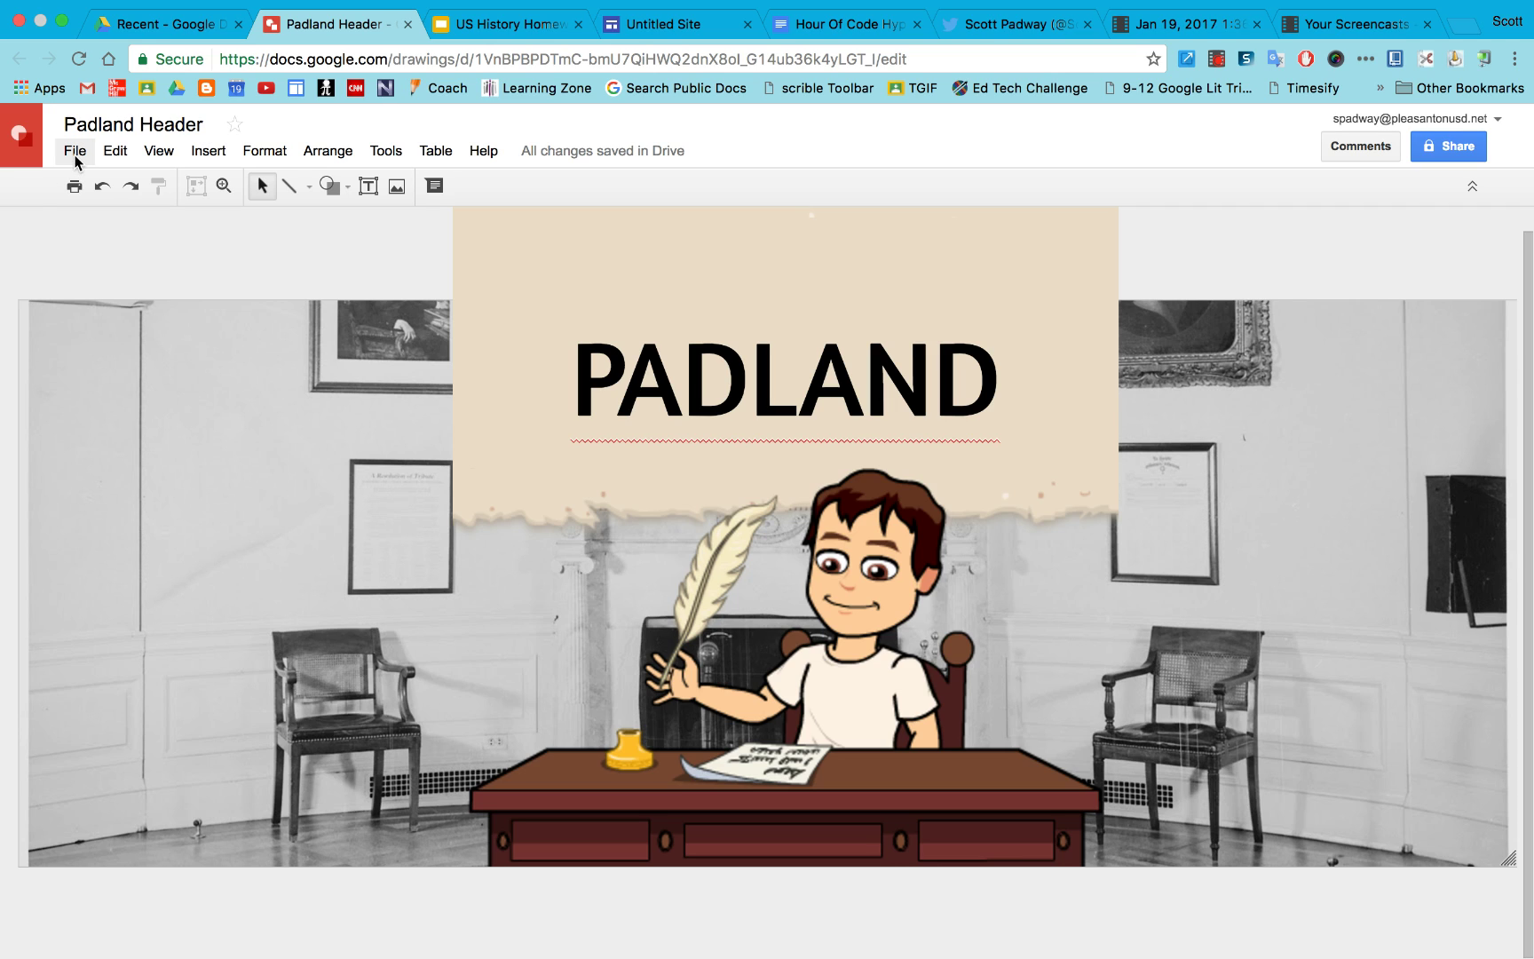
Step: Switch to the Untitled Site in Google Sites and delete the Padland title from its sunset header
left_click(695, 36)
mouse_move(1143, 418)
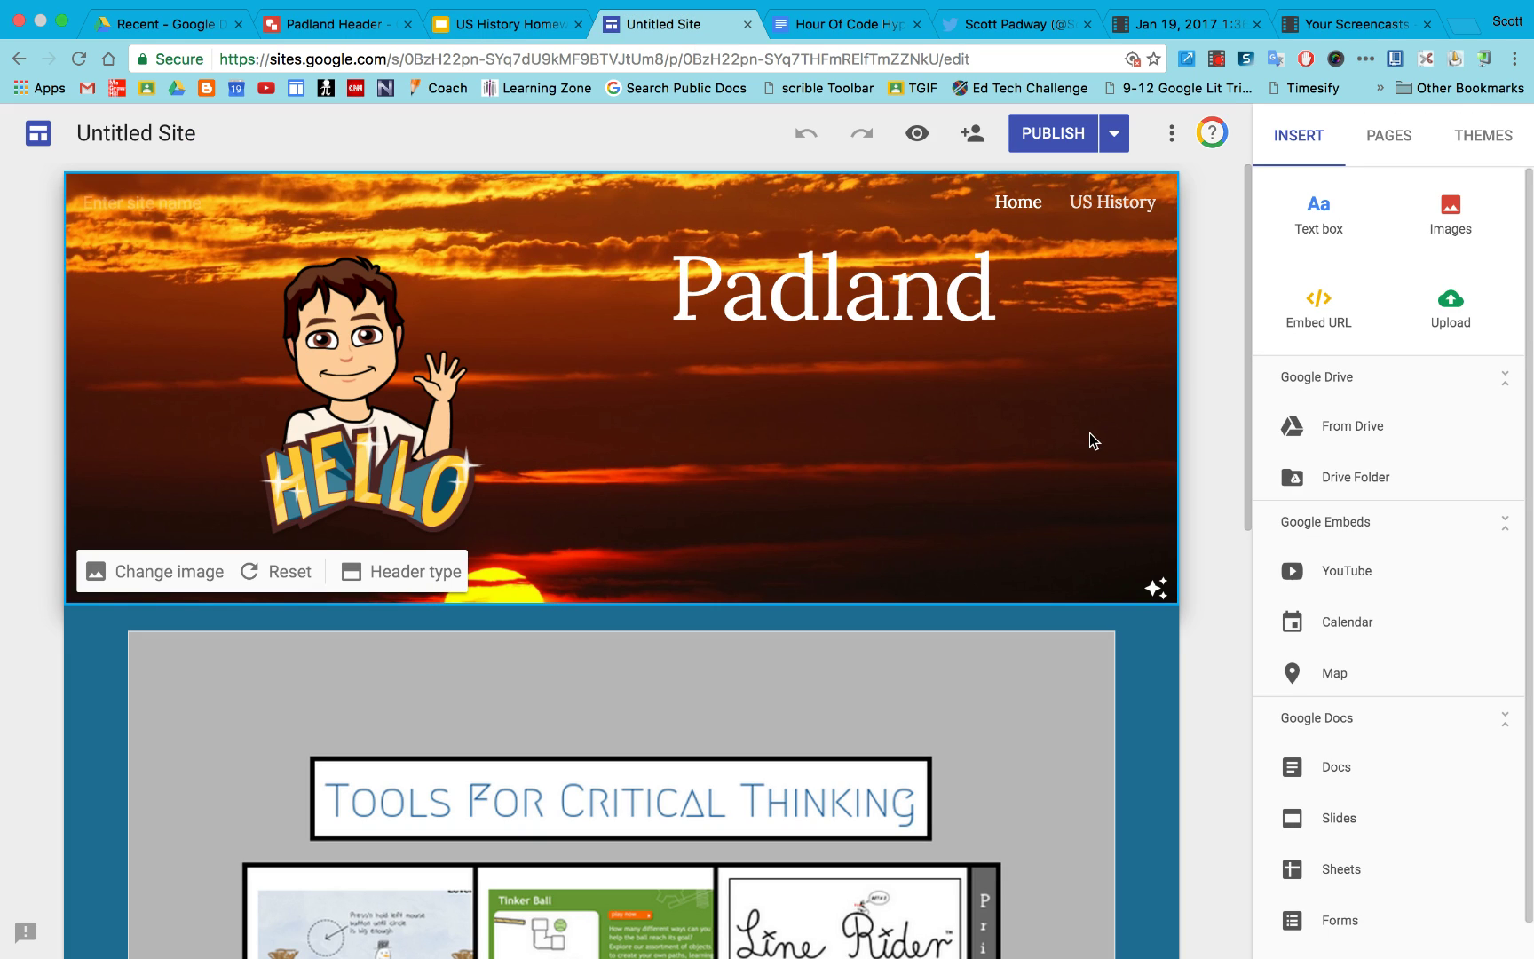
left_click(832, 242)
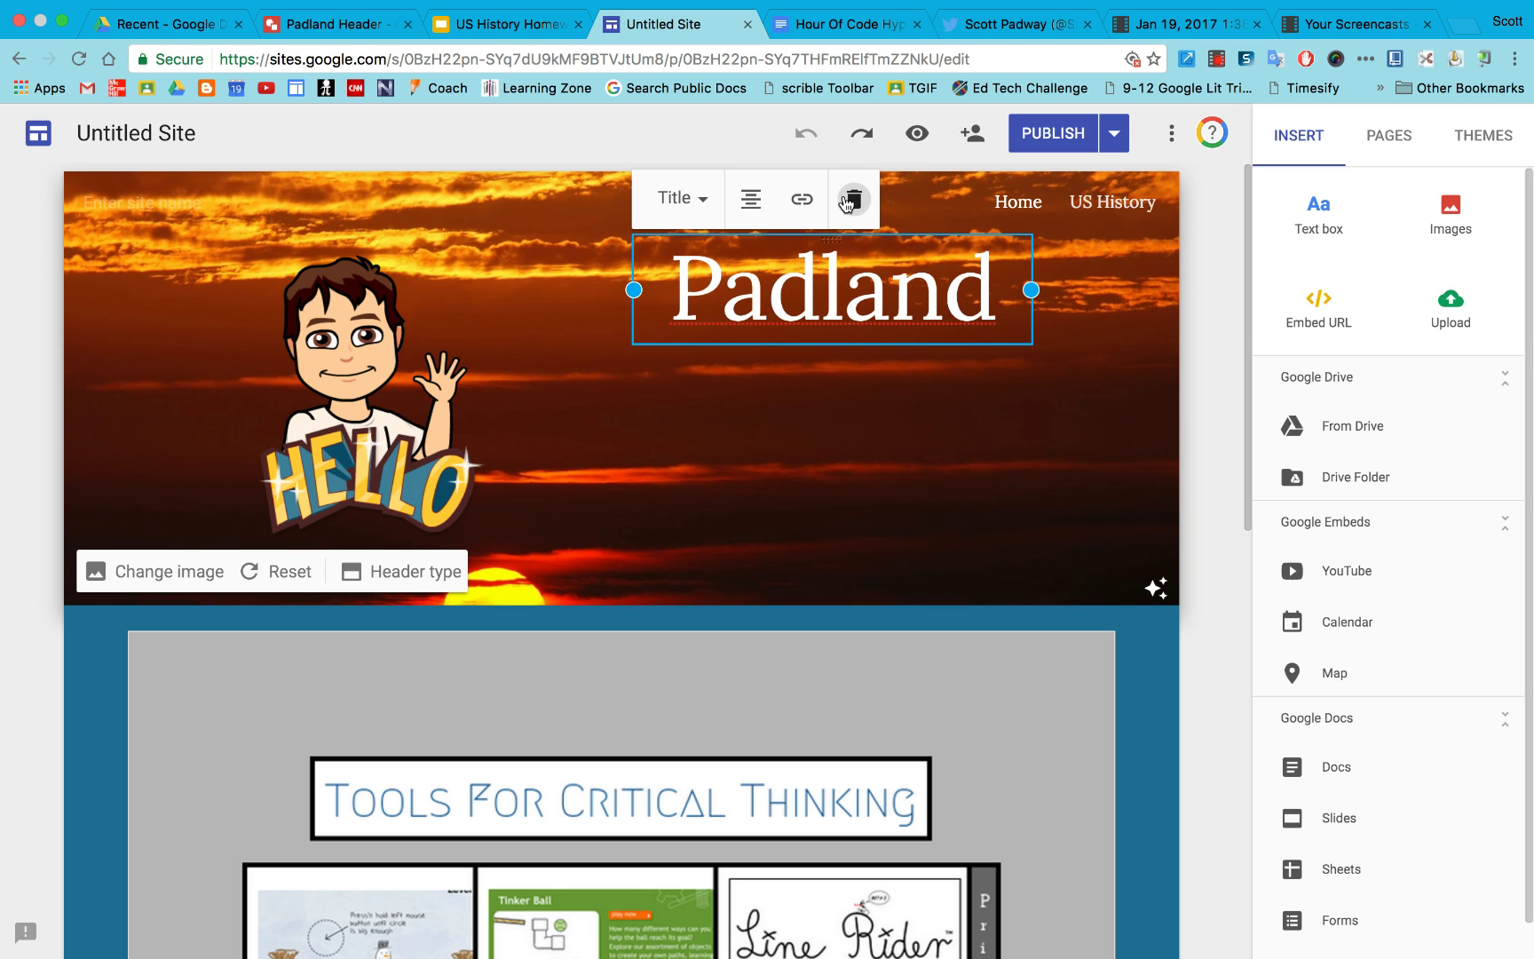
left_click(851, 198)
Step: Delete the HELLO cartoon from the site header and reset the header's background image
left_click(368, 337)
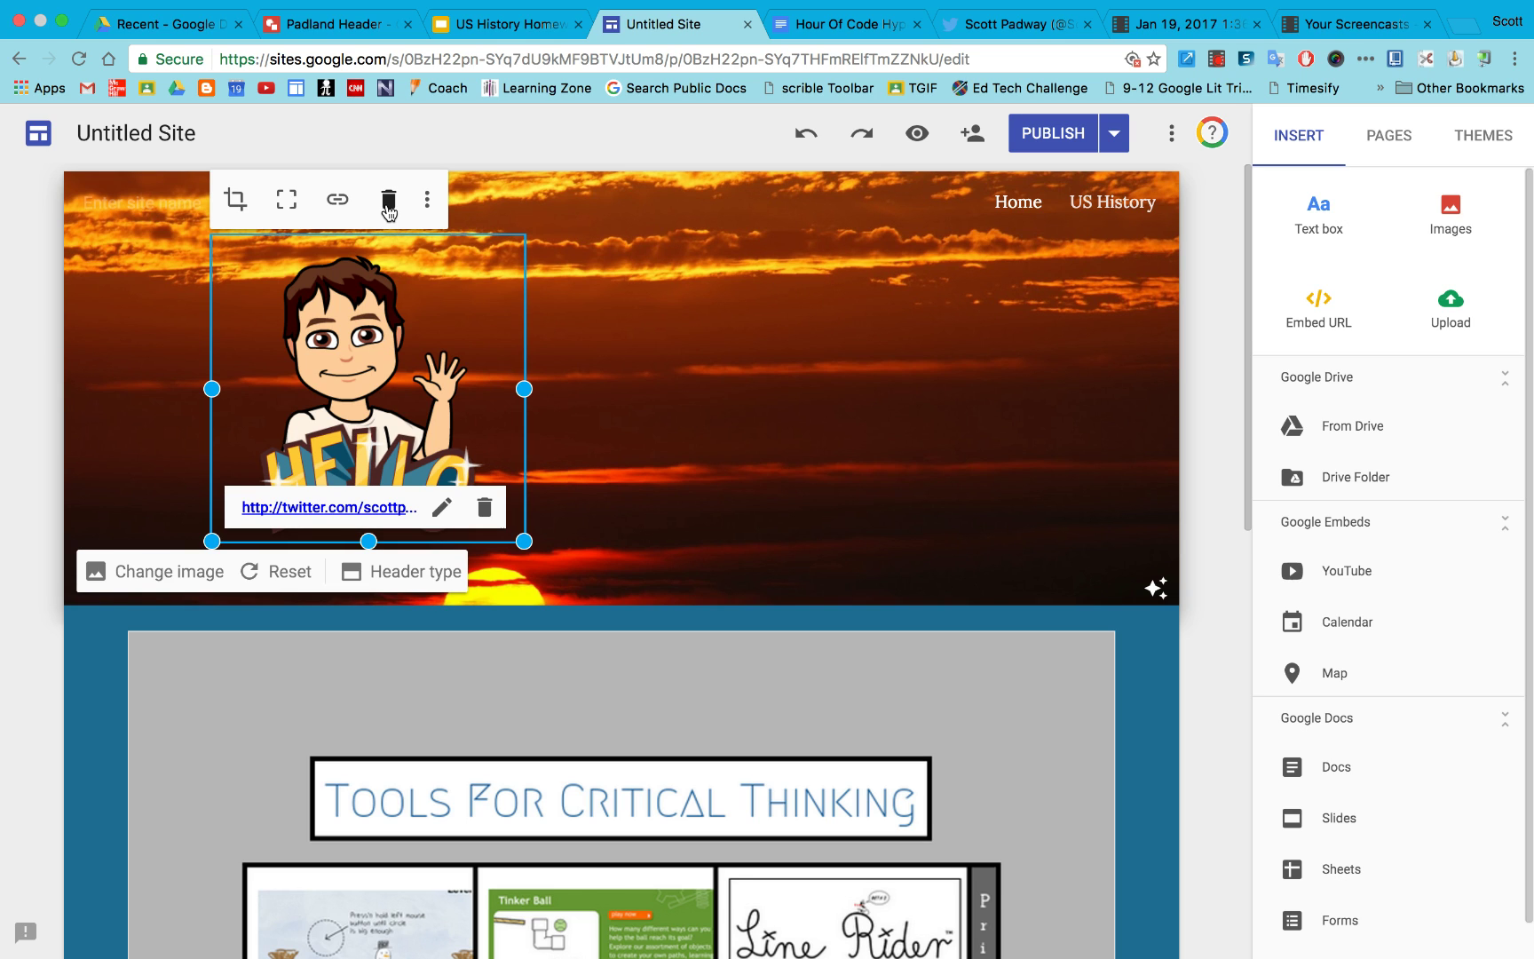
left_click(388, 201)
left_click(251, 498)
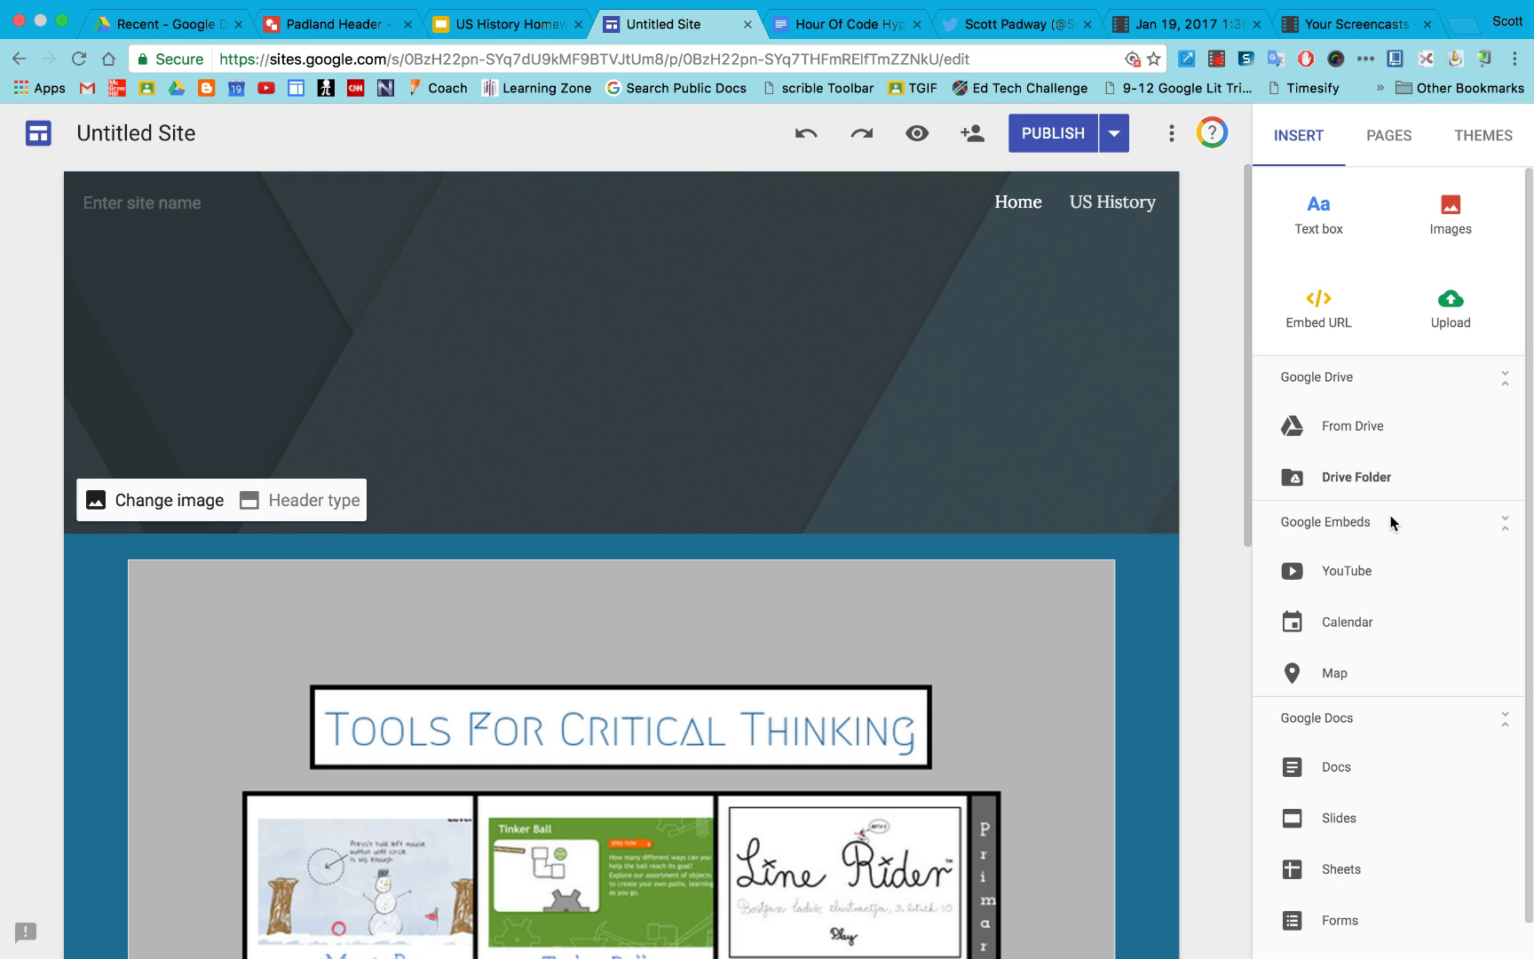
Step: Insert the Padland Header drawing from Drive and move it up into the site's header area
left_click(1368, 430)
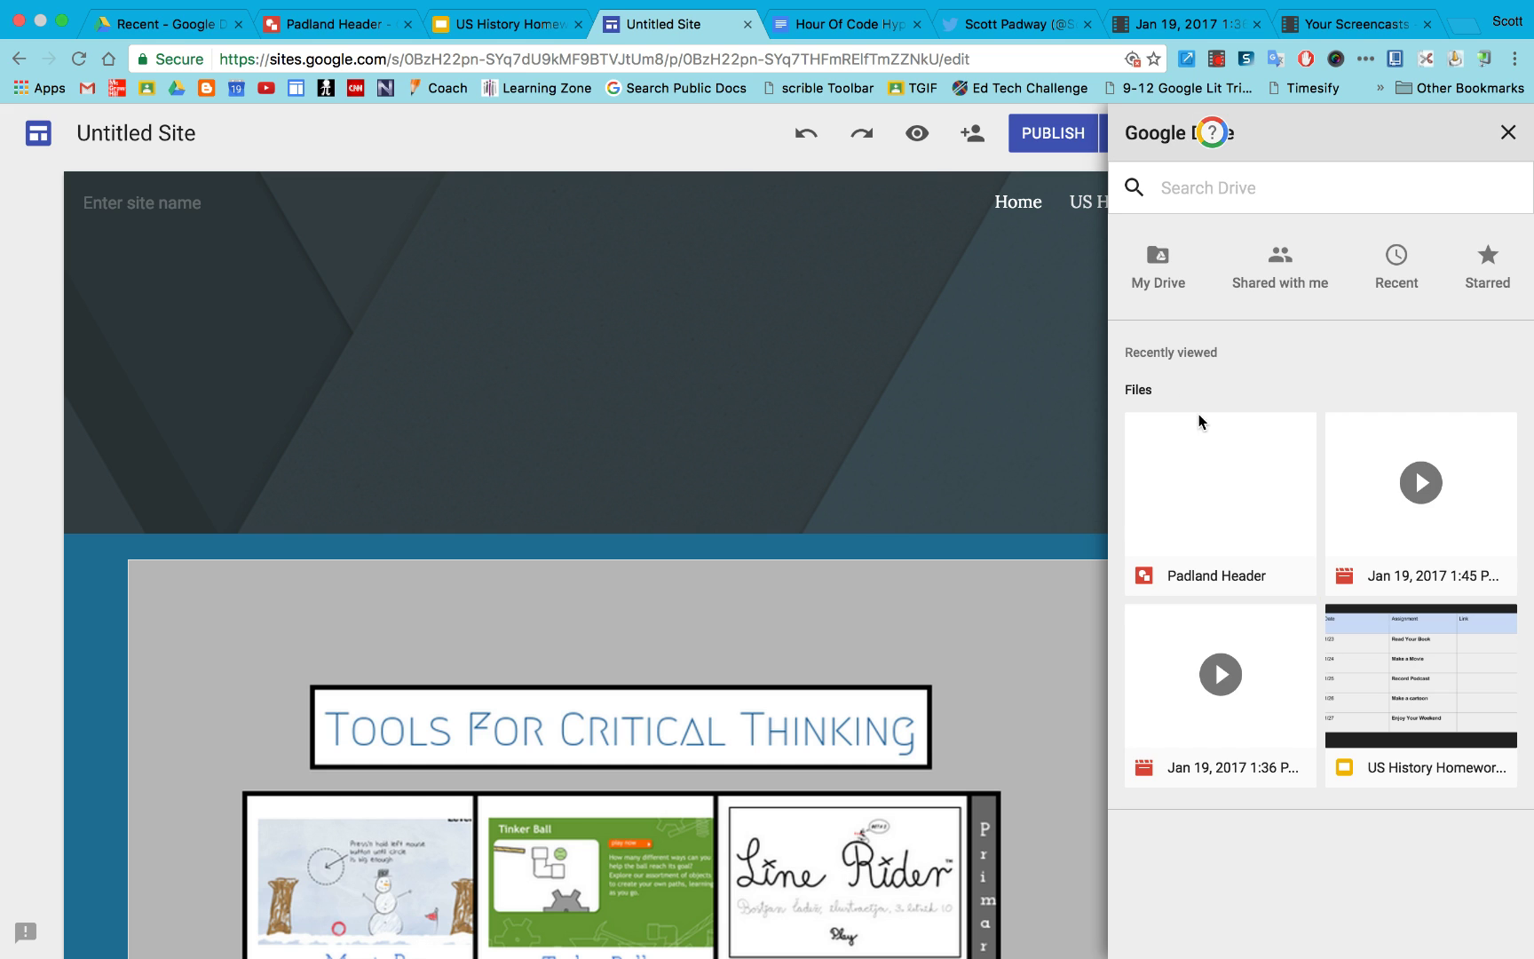
left_click(1184, 499)
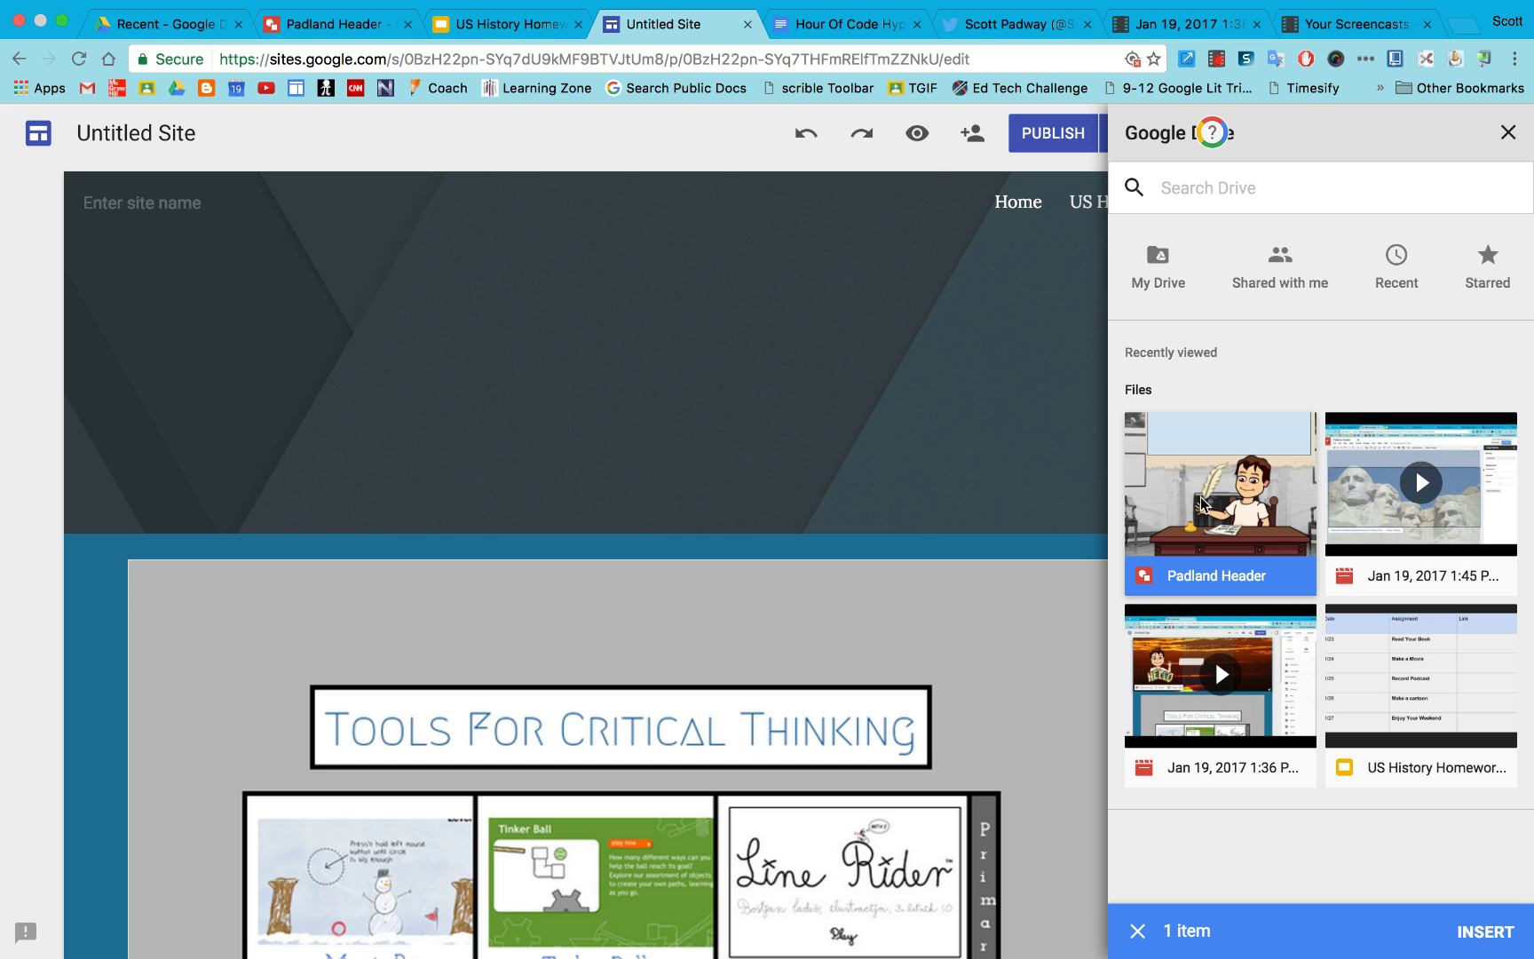
left_click(1488, 930)
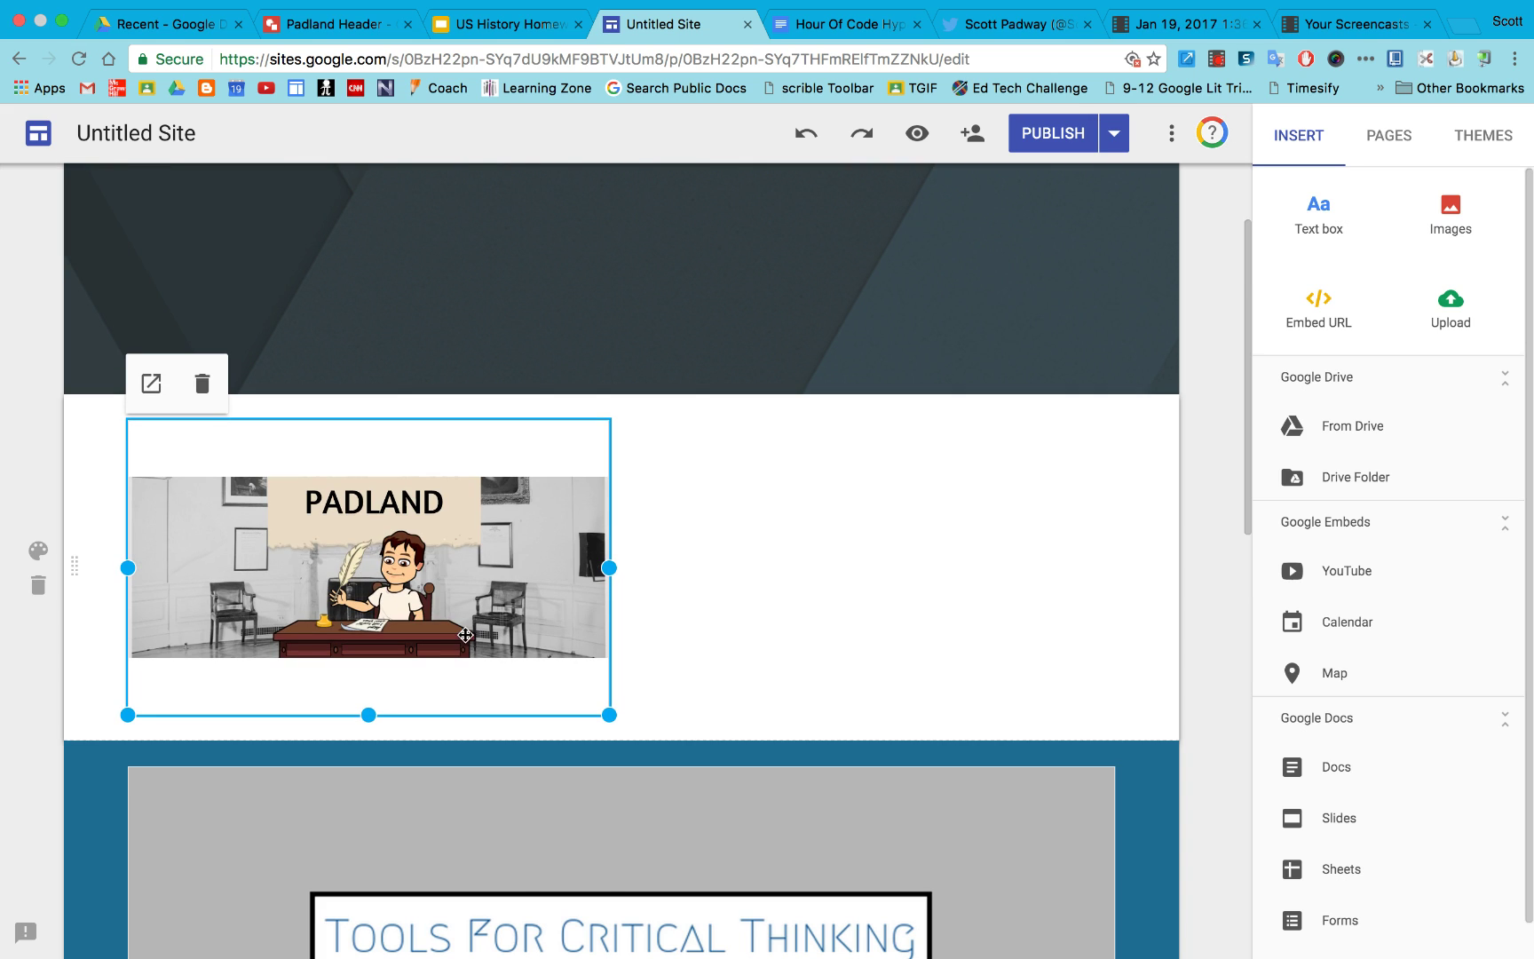
left_click_drag(466, 621, 114, 366)
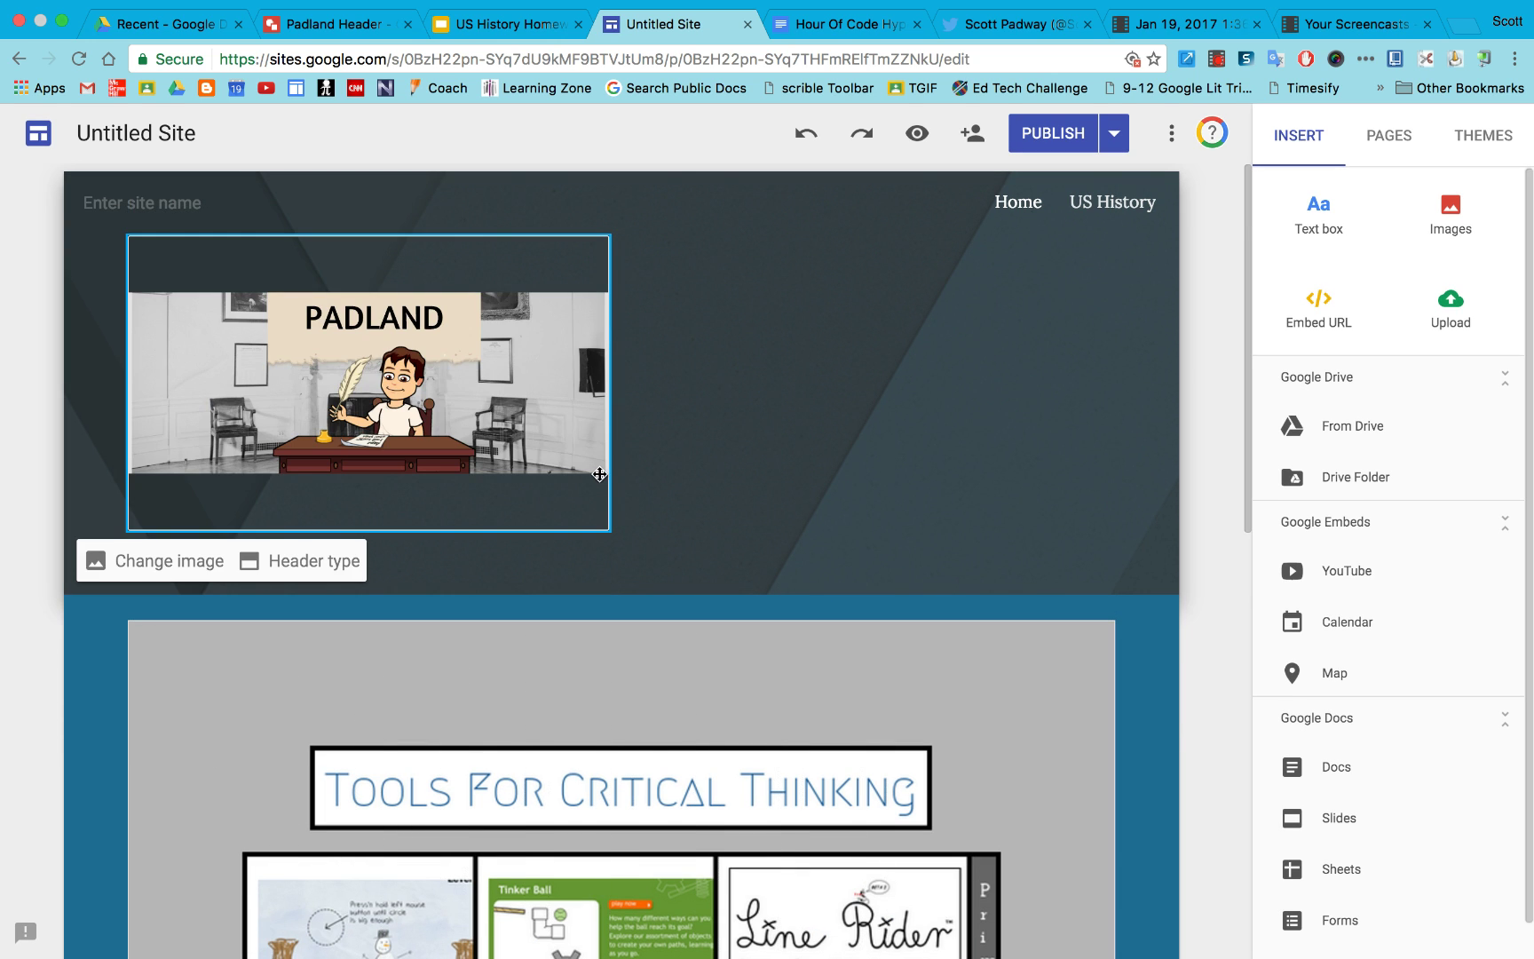